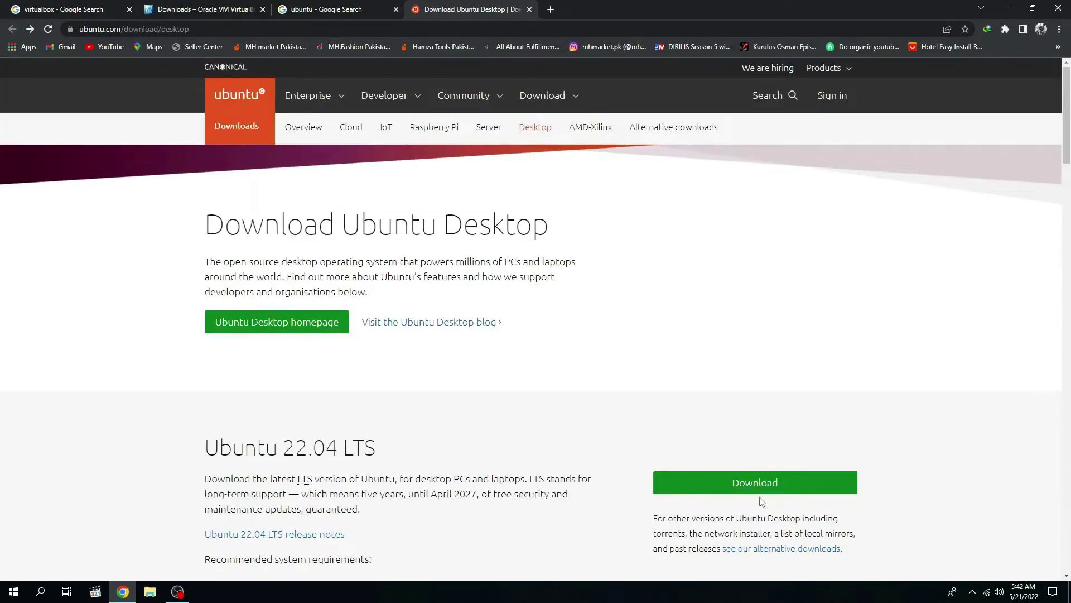
Step: Begin the Ubuntu 22.04 LTS desktop download on ubuntu.com, then cancel the IDM save prompt
{"action": "left_click", "coordinate": [752, 481]}
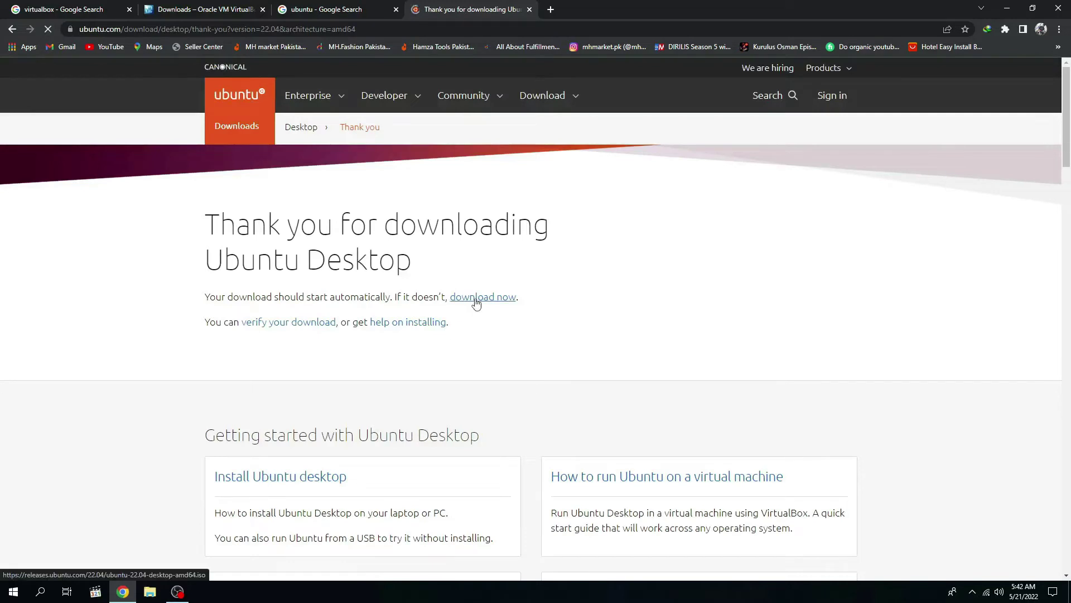
{"action": "left_click", "coordinate": [480, 301]}
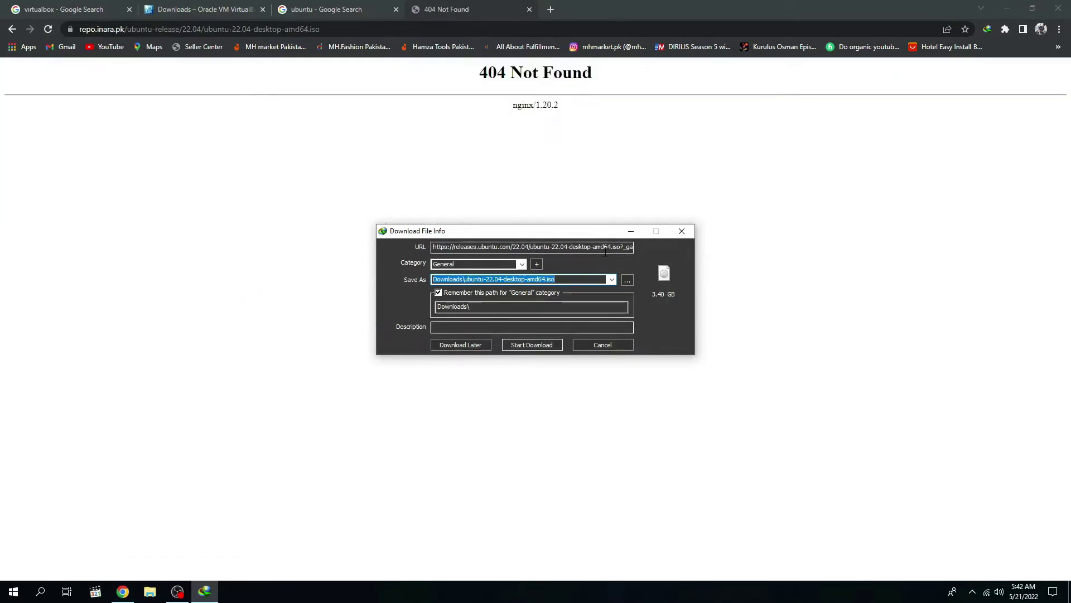
{"action": "left_click", "coordinate": [602, 344]}
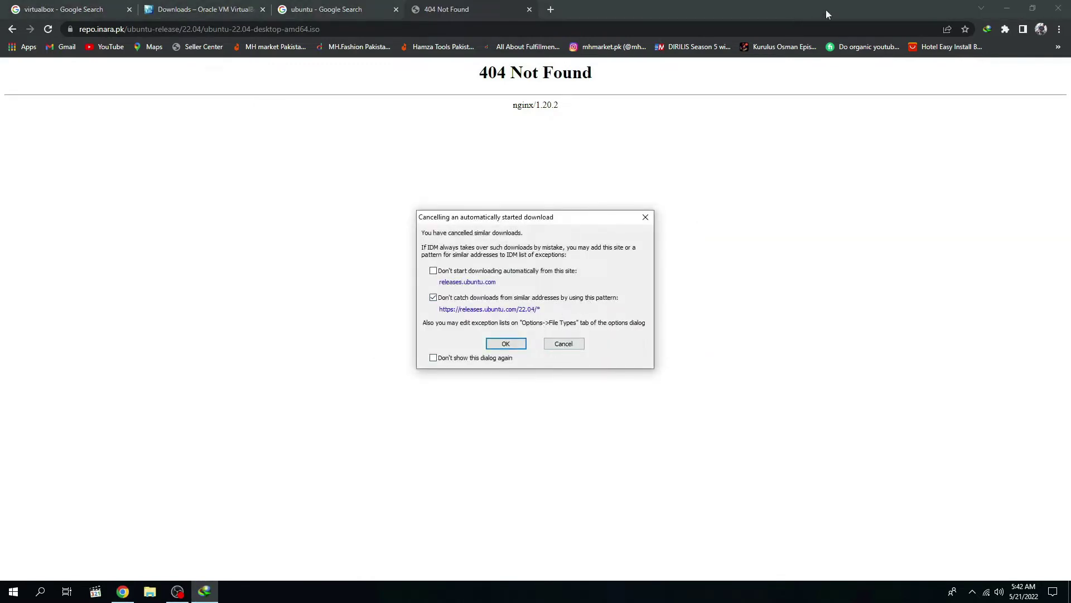
Step: Close the 404 tab and open Downloads > Programs in File Explorer to find the VirtualBox 6.1.34 installer
{"action": "left_click", "coordinate": [574, 344]}
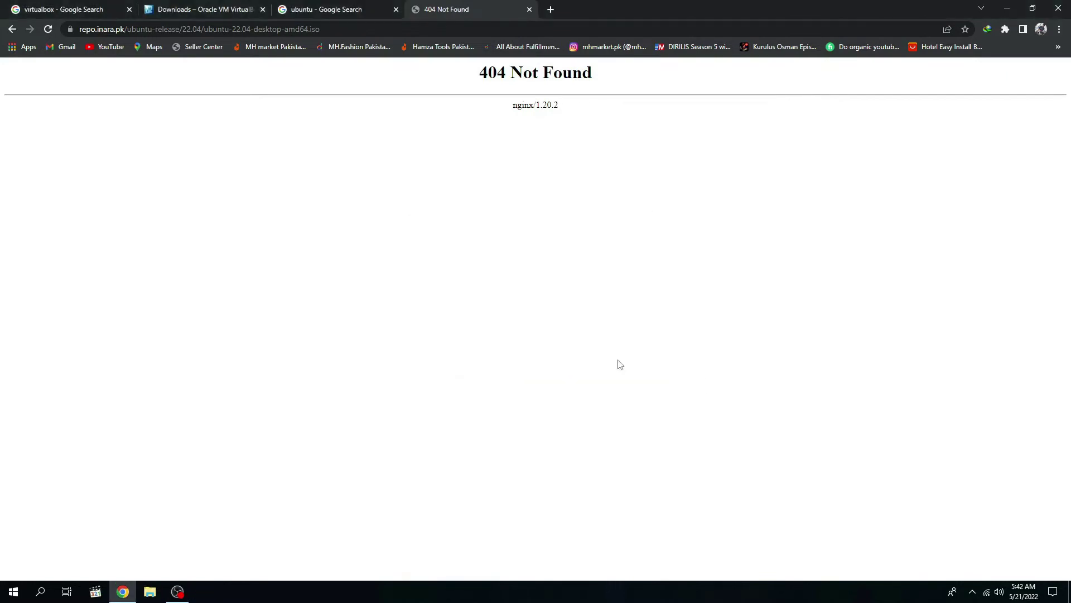
{"action": "left_click", "coordinate": [529, 10]}
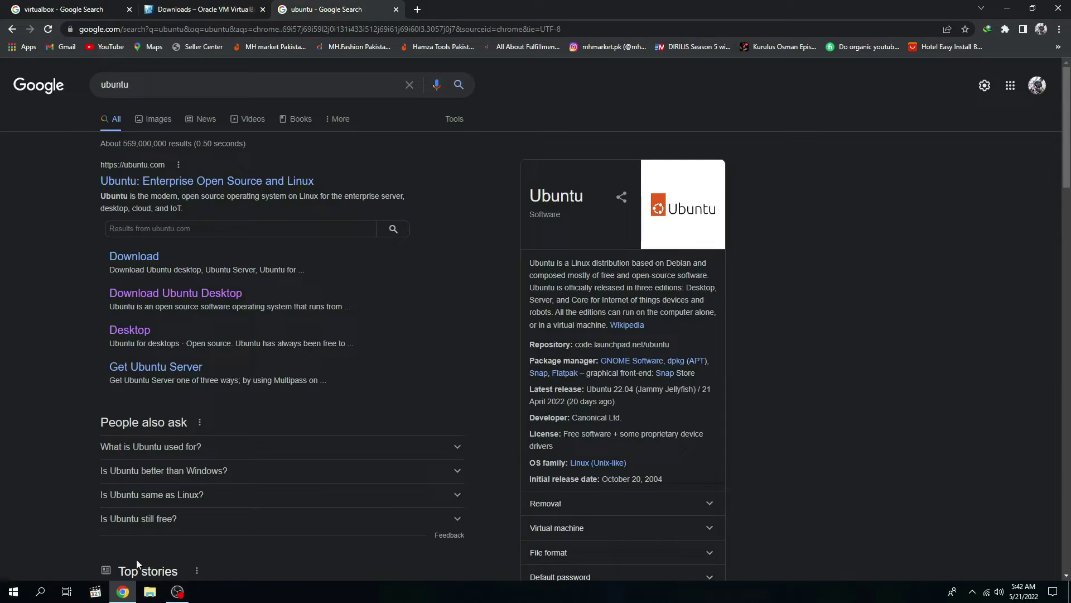
{"action": "left_click", "coordinate": [13, 591]}
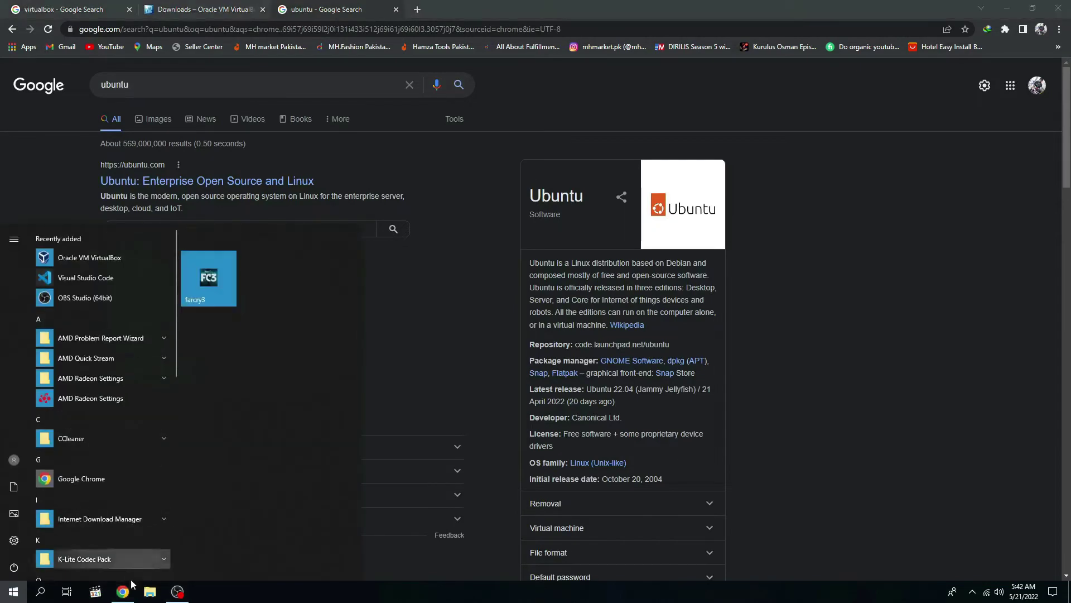
{"action": "left_click", "coordinate": [148, 593]}
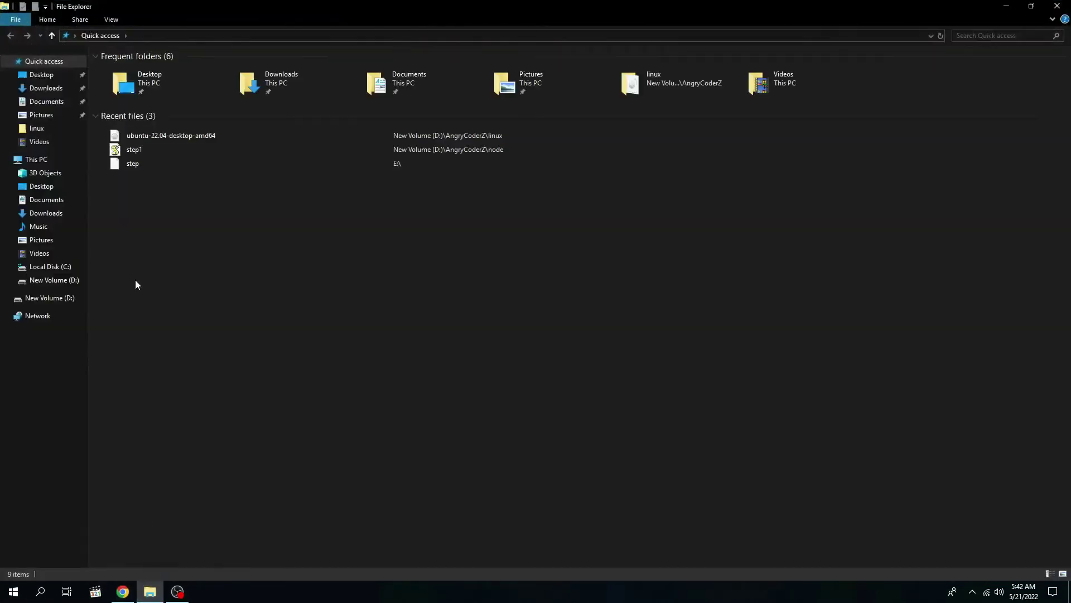
{"action": "left_click", "coordinate": [43, 88]}
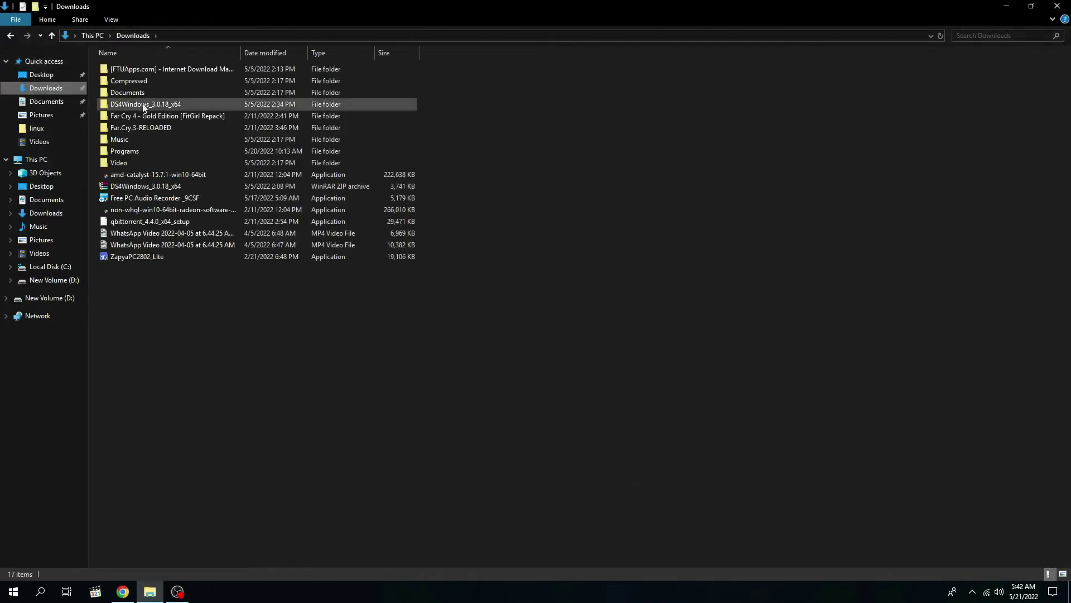
{"action": "left_click", "coordinate": [132, 152]}
{"action": "double_click", "coordinate": [131, 152]}
{"action": "left_click", "coordinate": [140, 82]}
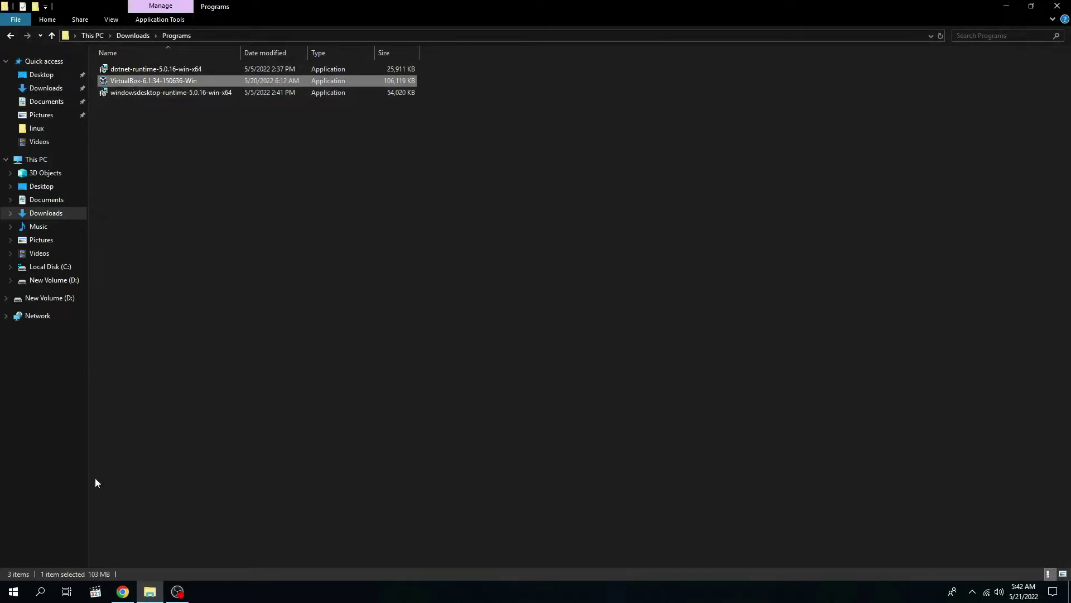
Step: Open D:\AngryCoderZ\linux in a second window to find the Ubuntu 22.04 image, then return to Programs
{"action": "left_click", "coordinate": [12, 592]}
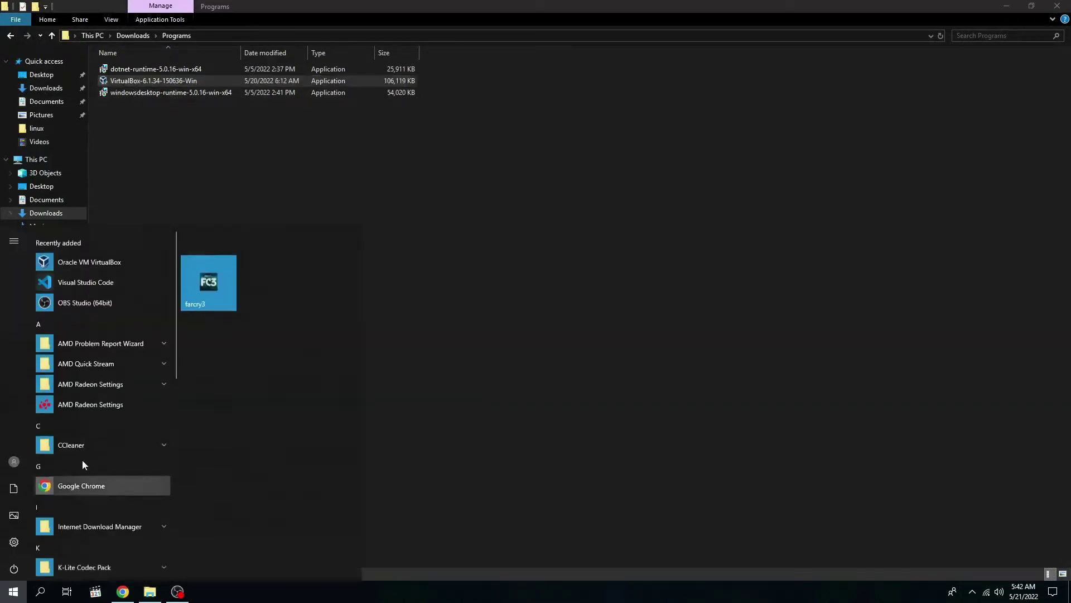
{"action": "left_click", "coordinate": [430, 357]}
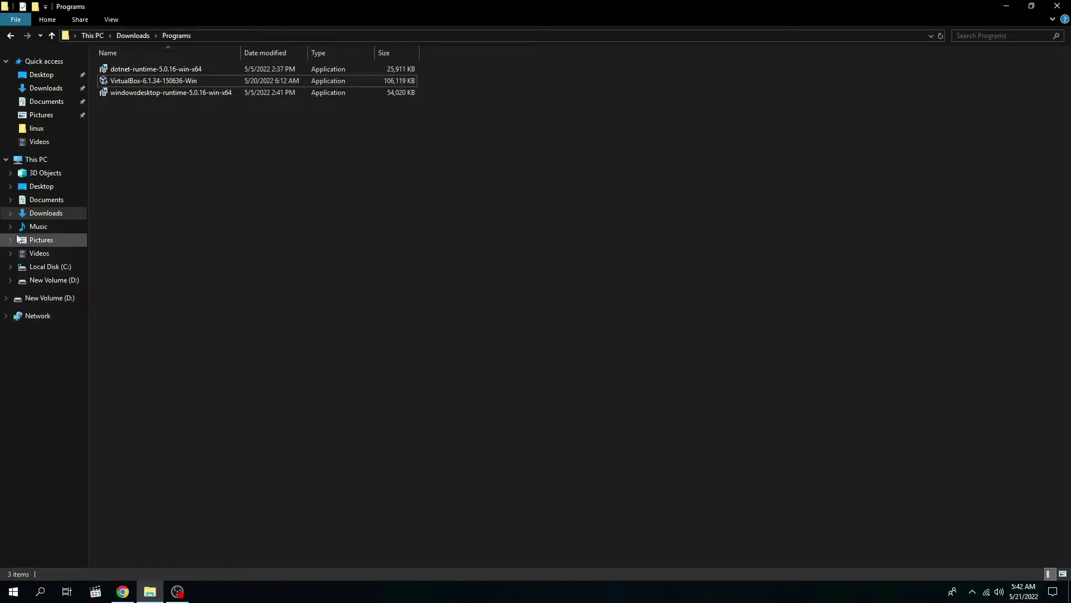
{"action": "right_click", "coordinate": [56, 282]}
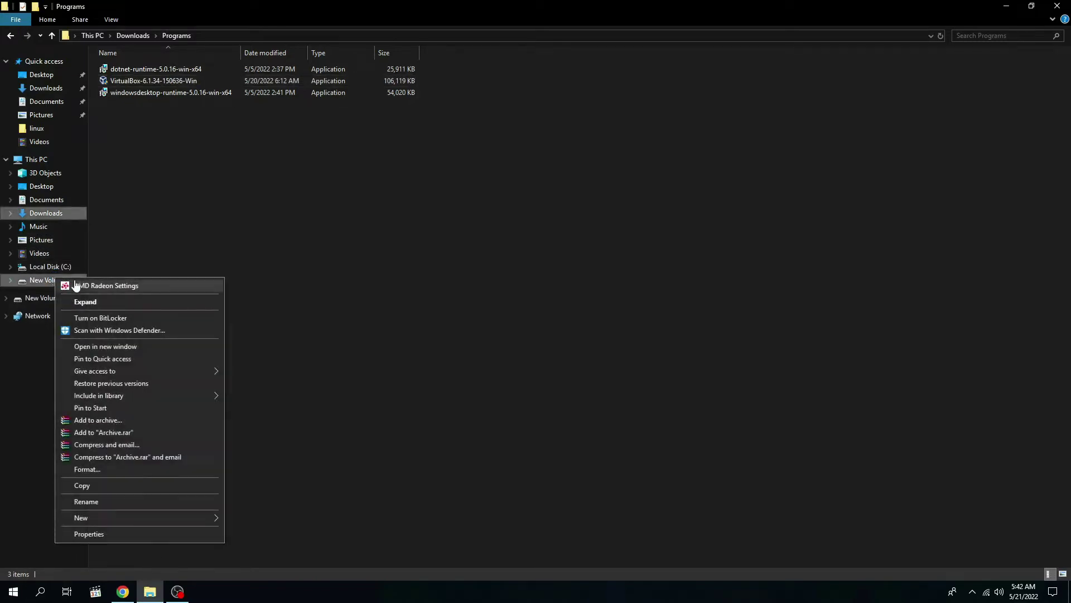
{"action": "left_click", "coordinate": [107, 346]}
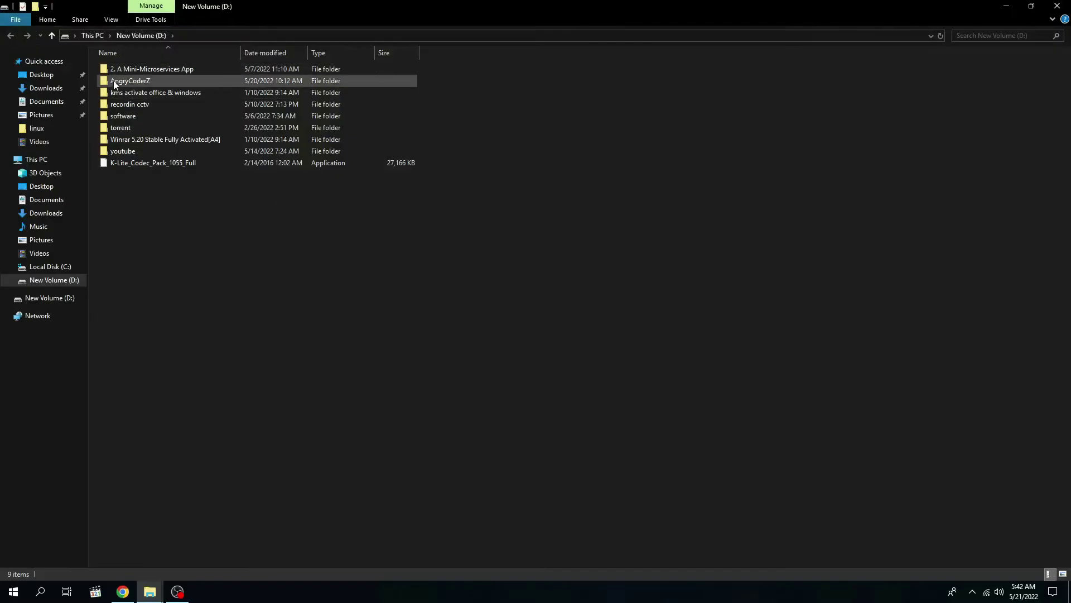
{"action": "double_click", "coordinate": [117, 83]}
{"action": "left_click", "coordinate": [132, 68]}
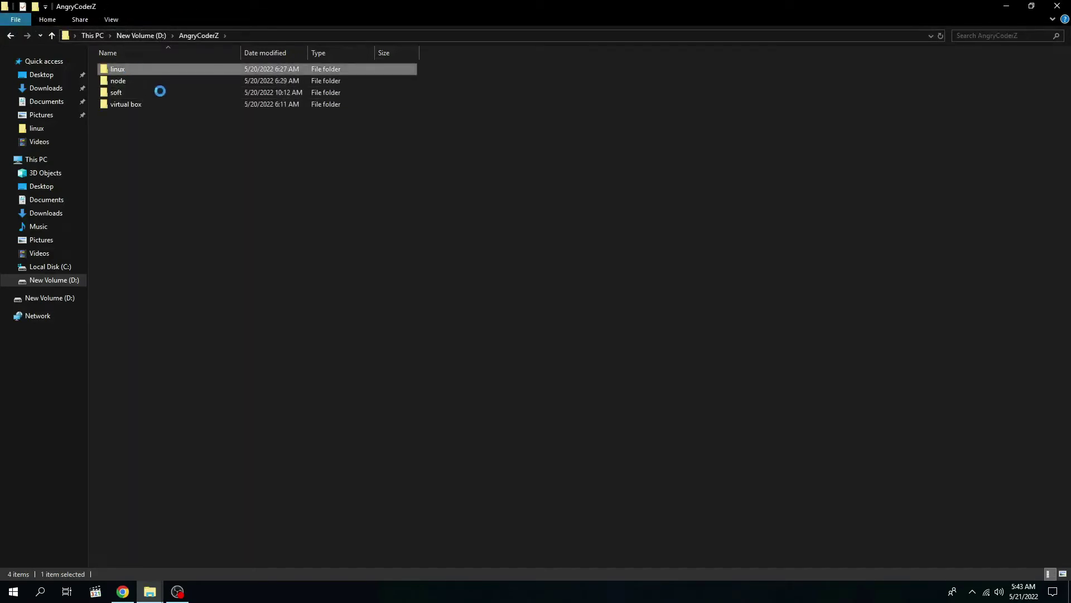
{"action": "left_click", "coordinate": [229, 70]}
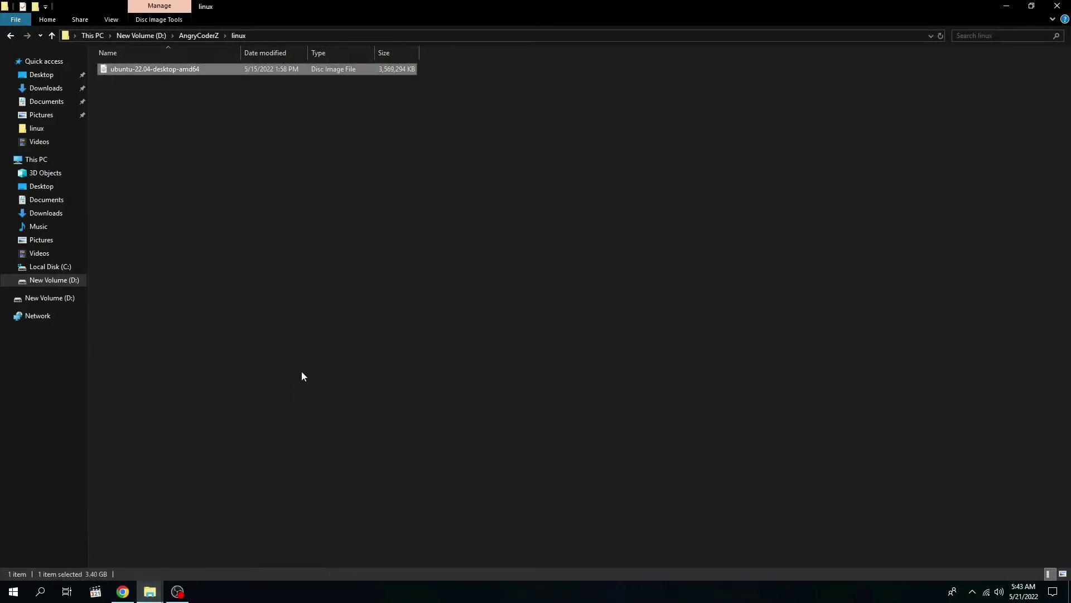
{"action": "left_click", "coordinate": [149, 591]}
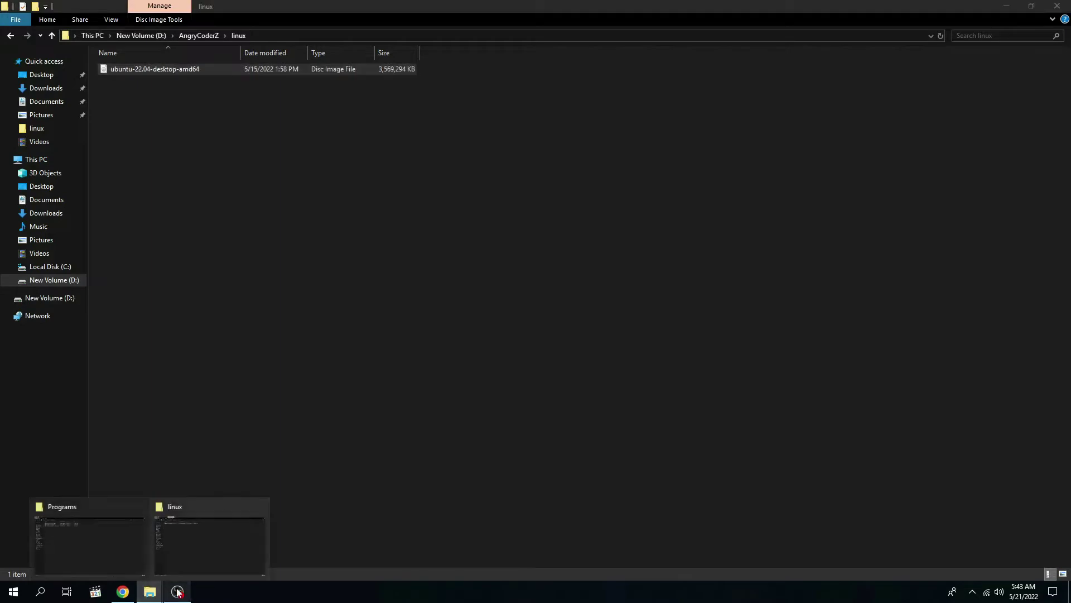
{"action": "left_click", "coordinate": [130, 555]}
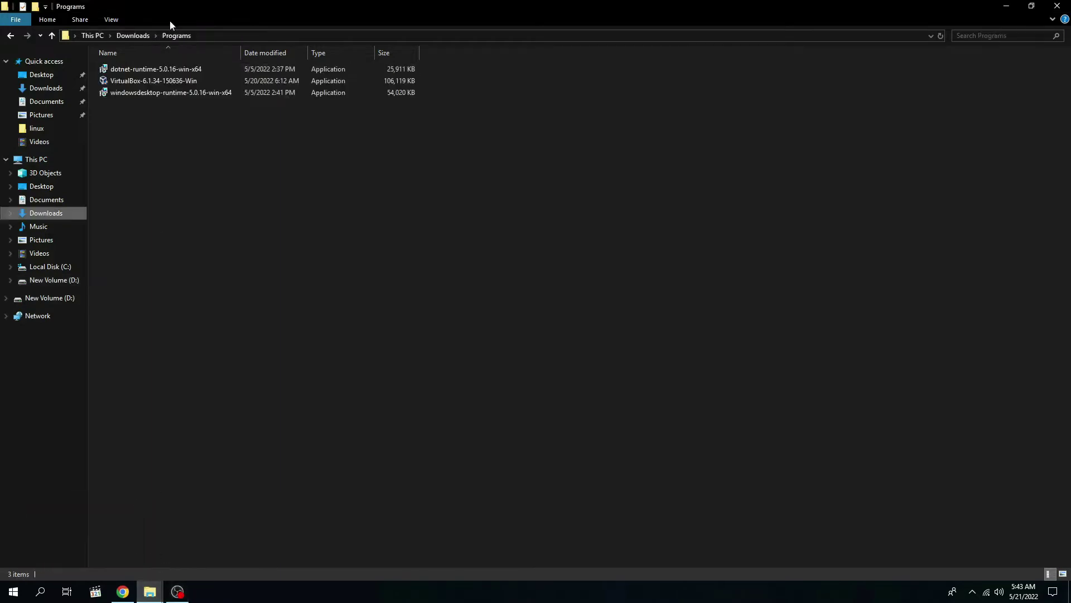
Step: Run the VirtualBox 6.1.34 installer as administrator and choose Remove to uninstall the existing VirtualBox
{"action": "double_click", "coordinate": [129, 81]}
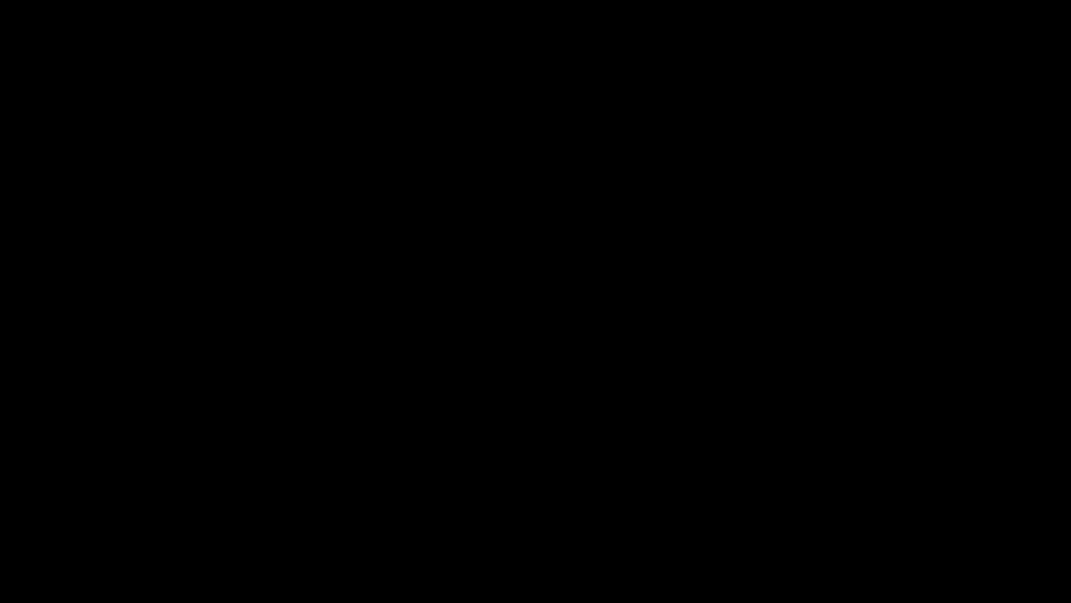
{"action": "left_click", "coordinate": [483, 372]}
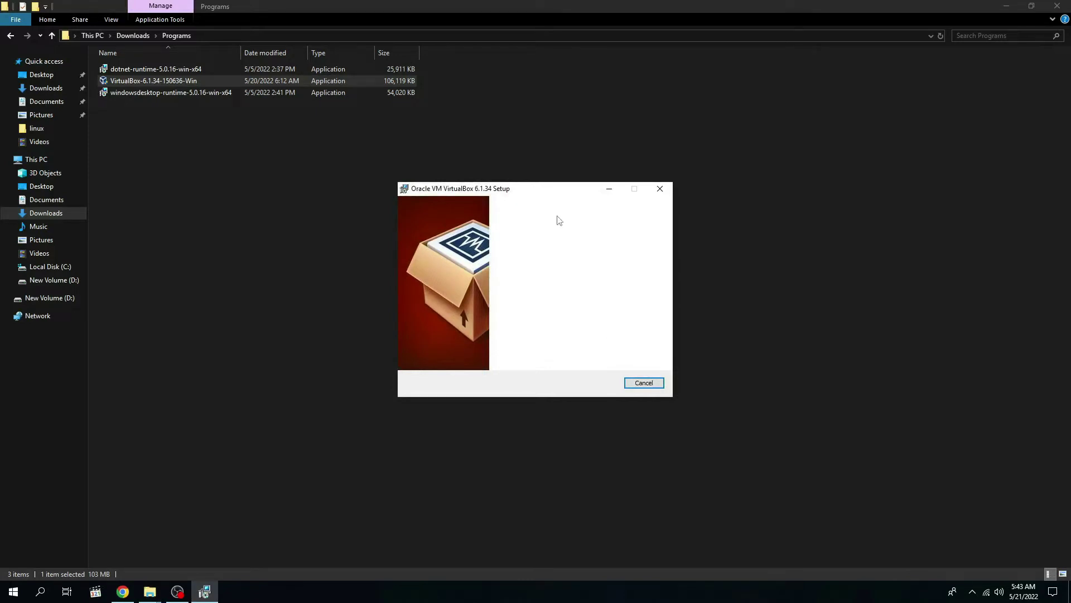
{"action": "left_click_drag", "start_coordinate": [545, 191], "coordinate": [296, 121]}
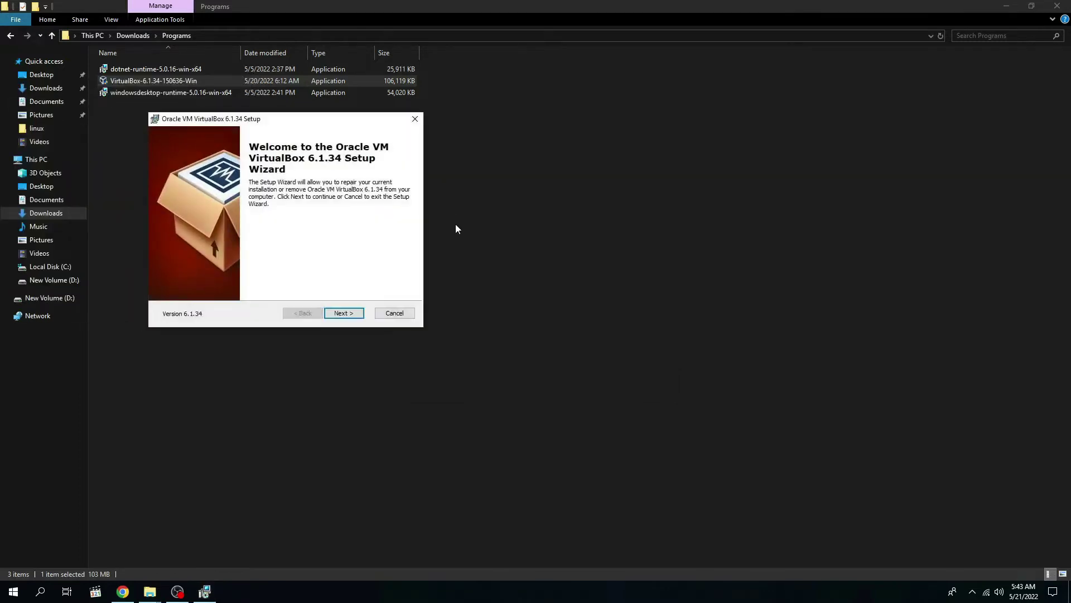
{"action": "left_click", "coordinate": [343, 313]}
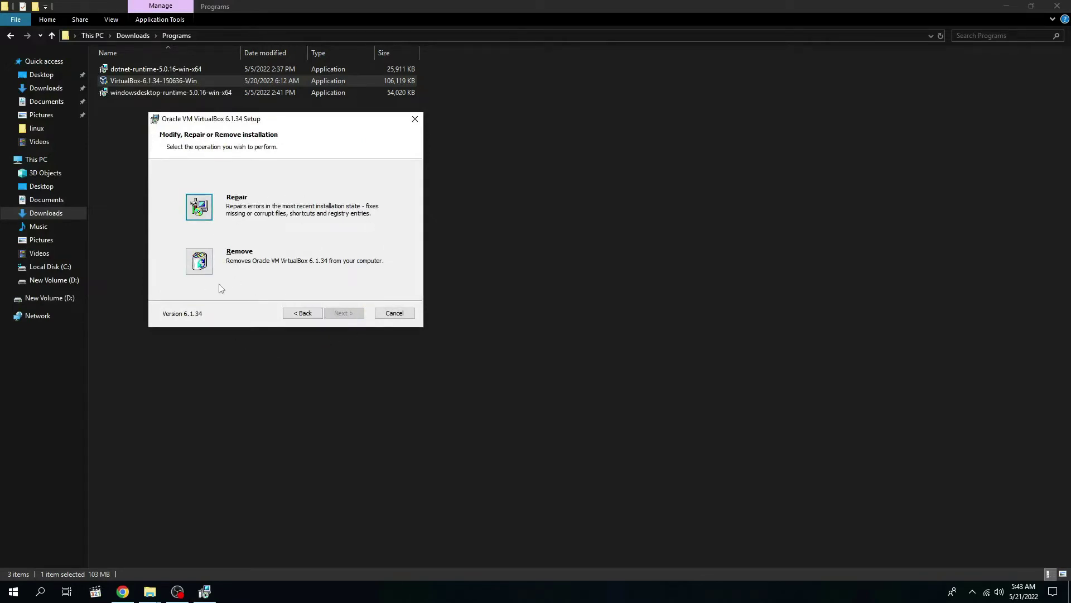
{"action": "left_click", "coordinate": [201, 262]}
{"action": "left_click", "coordinate": [344, 311]}
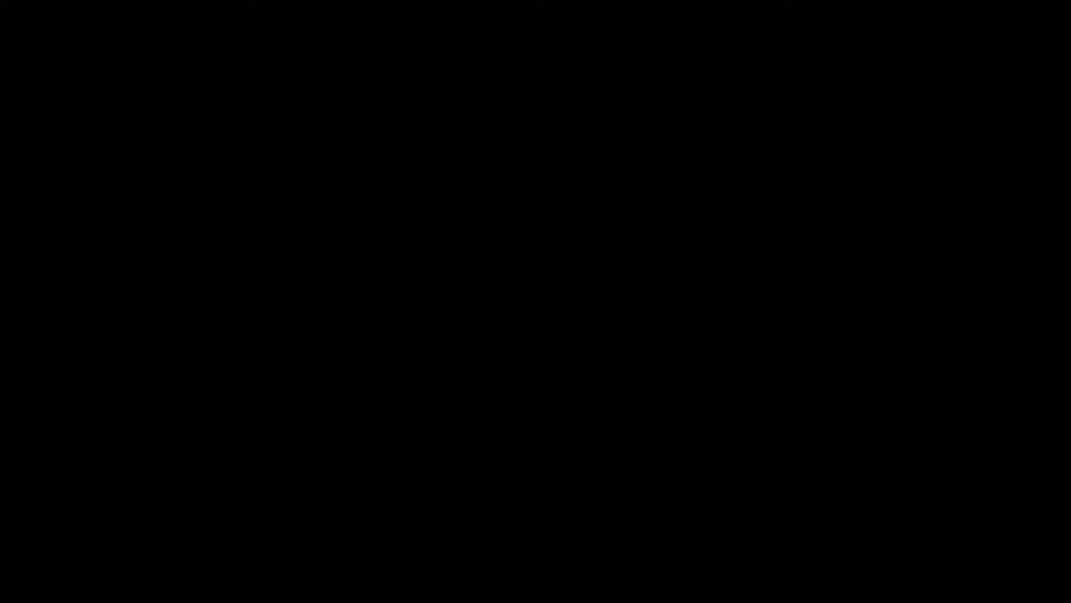
{"action": "left_click", "coordinate": [528, 380]}
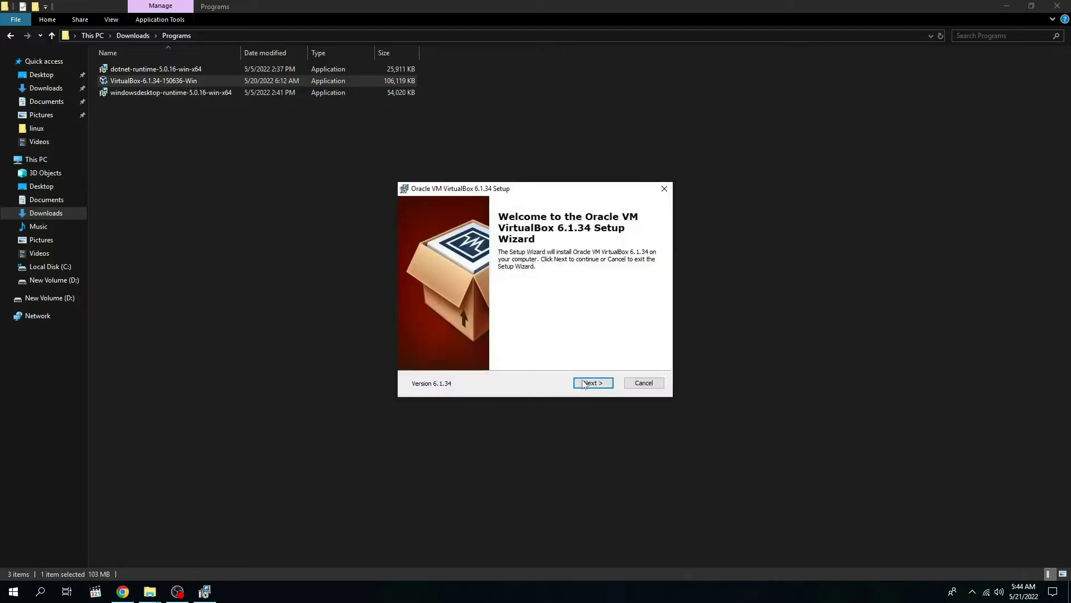
Step: Reinstall VirtualBox 6.1.34 with default features and shortcuts, accepting the network reset warning, then close the Programs window
{"action": "left_click", "coordinate": [583, 383]}
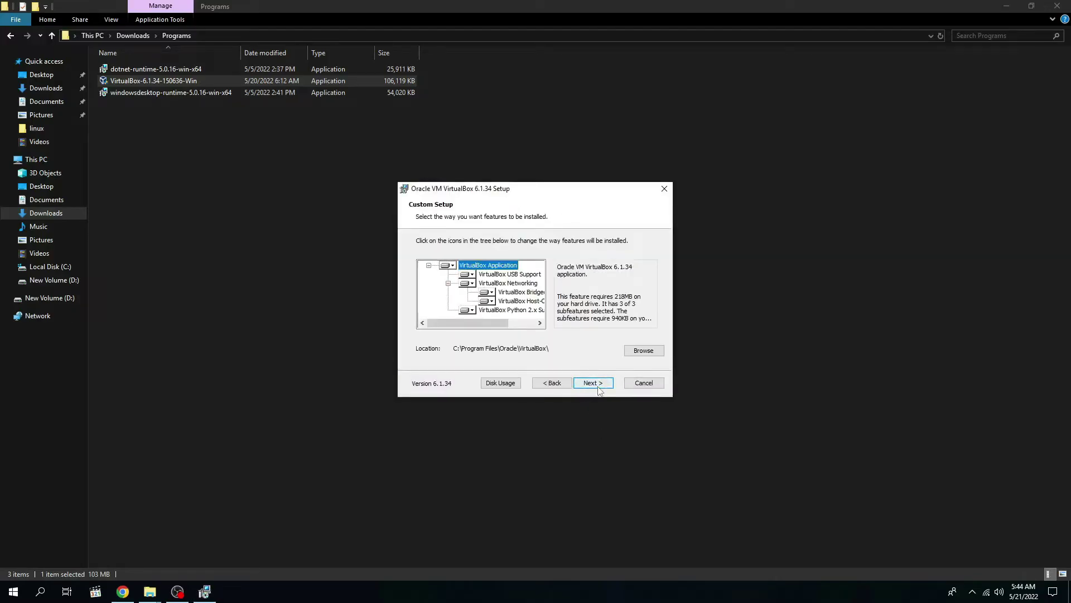
{"action": "left_click", "coordinate": [598, 386]}
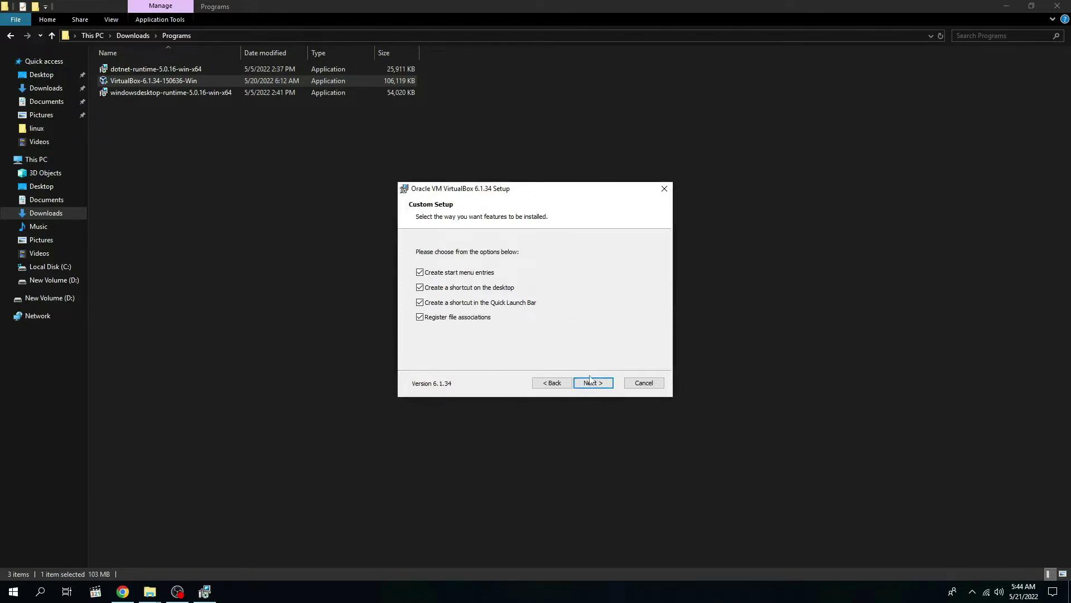
{"action": "left_click", "coordinate": [590, 381]}
{"action": "left_click", "coordinate": [598, 385]}
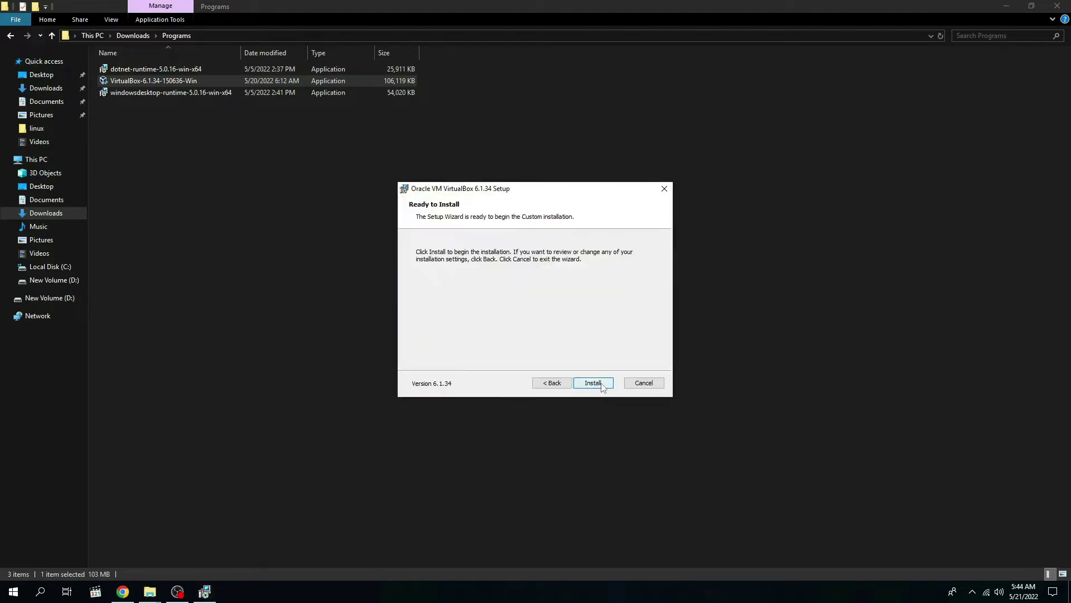
{"action": "left_click", "coordinate": [594, 383]}
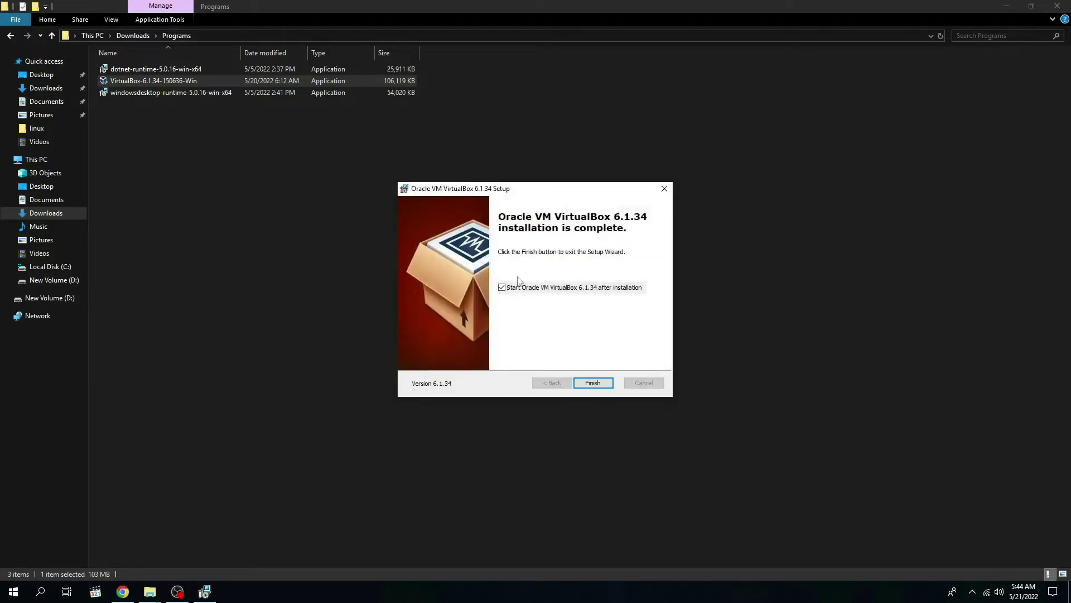
{"action": "left_click", "coordinate": [600, 383]}
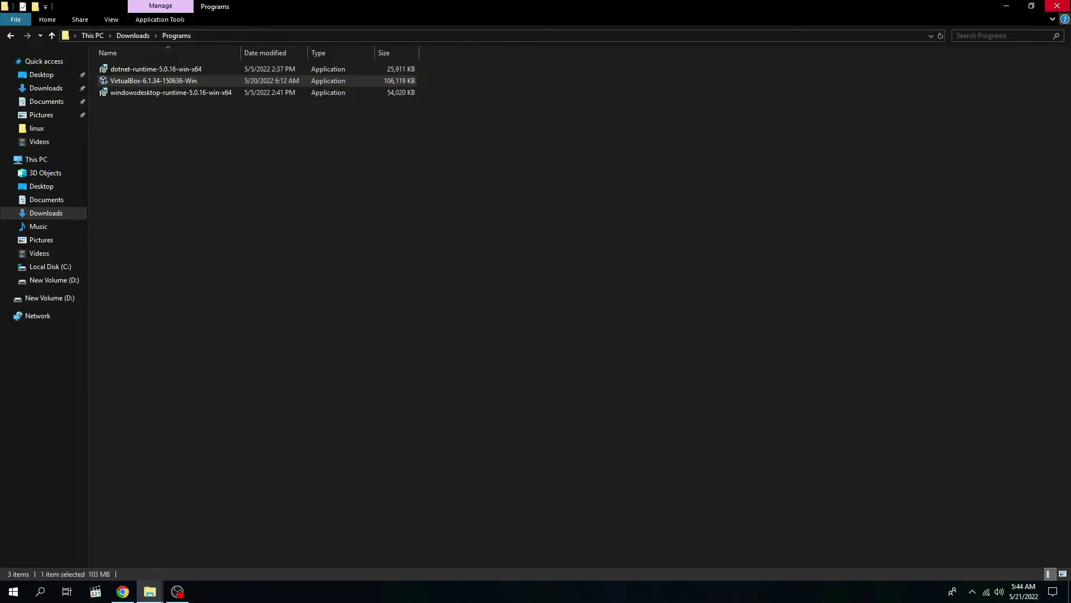
{"action": "left_click", "coordinate": [1058, 5]}
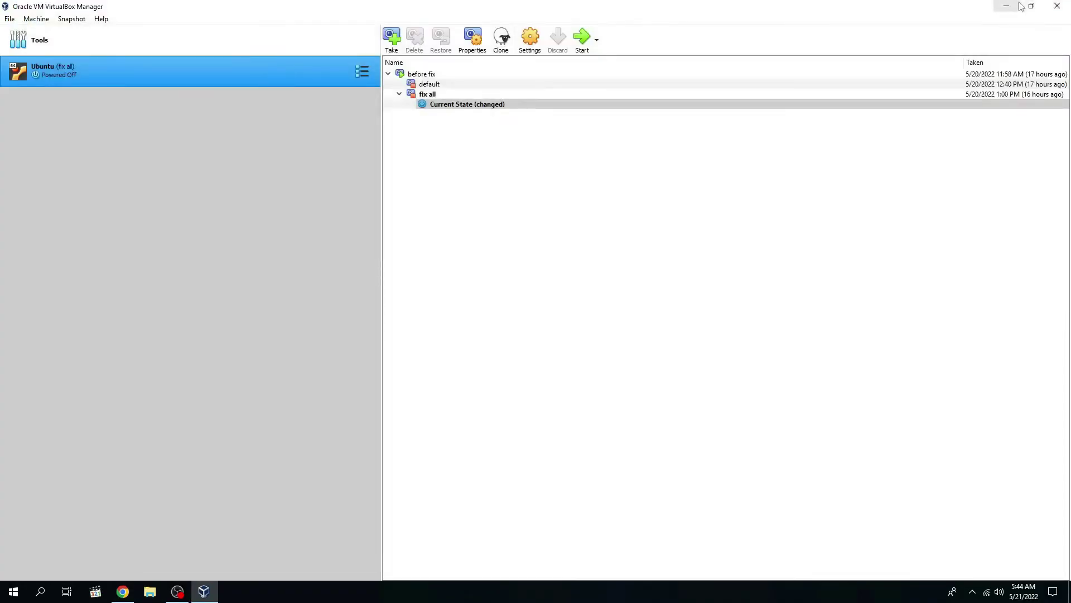
{"action": "left_click", "coordinate": [1030, 6]}
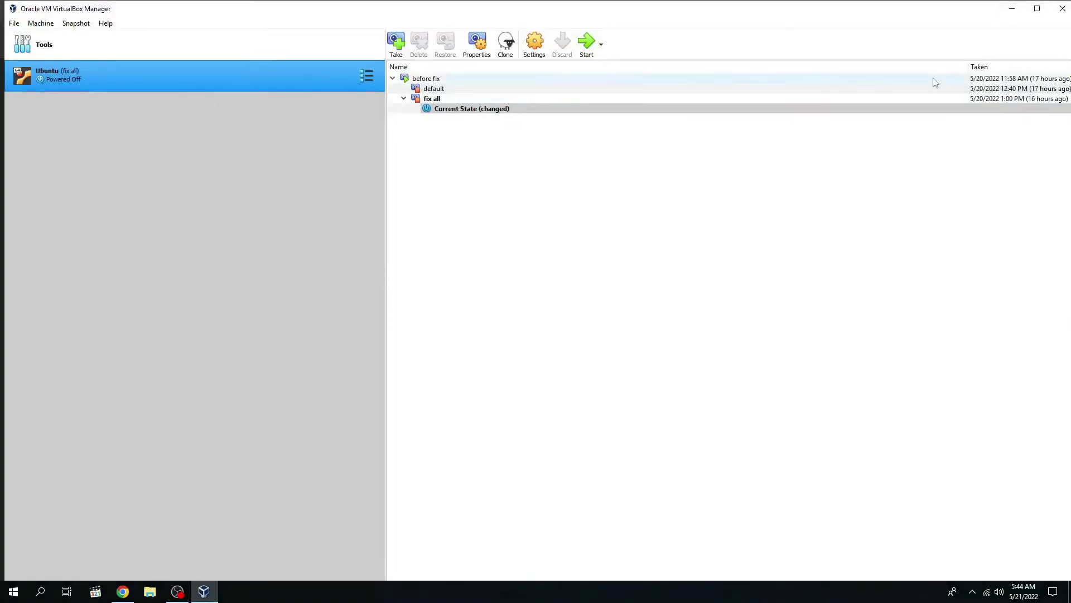
{"action": "left_click", "coordinate": [1003, 7]}
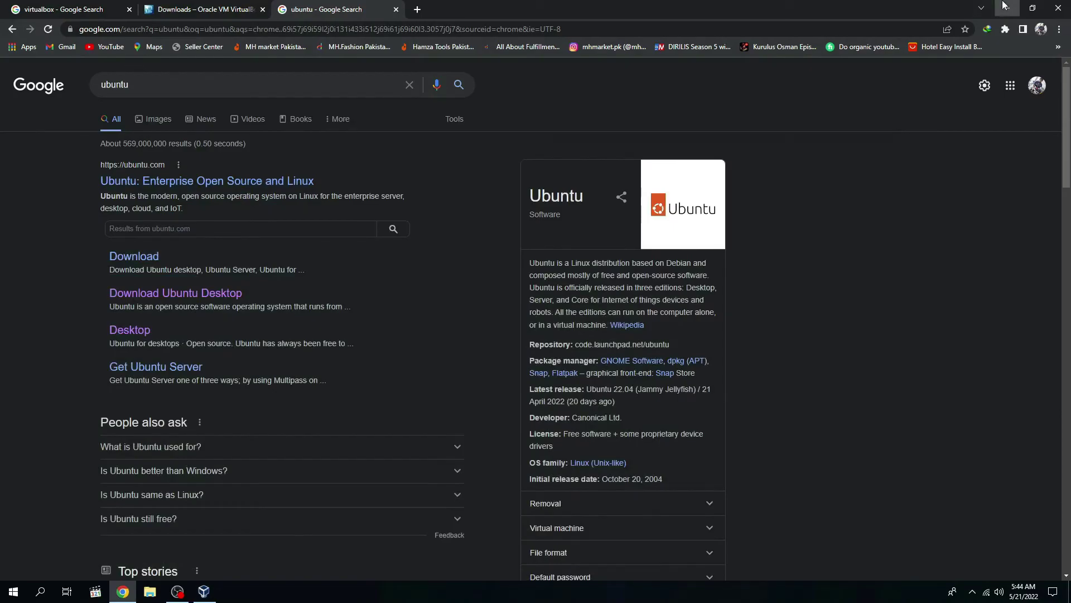
{"action": "left_click", "coordinate": [1004, 7]}
{"action": "left_click", "coordinate": [197, 500]}
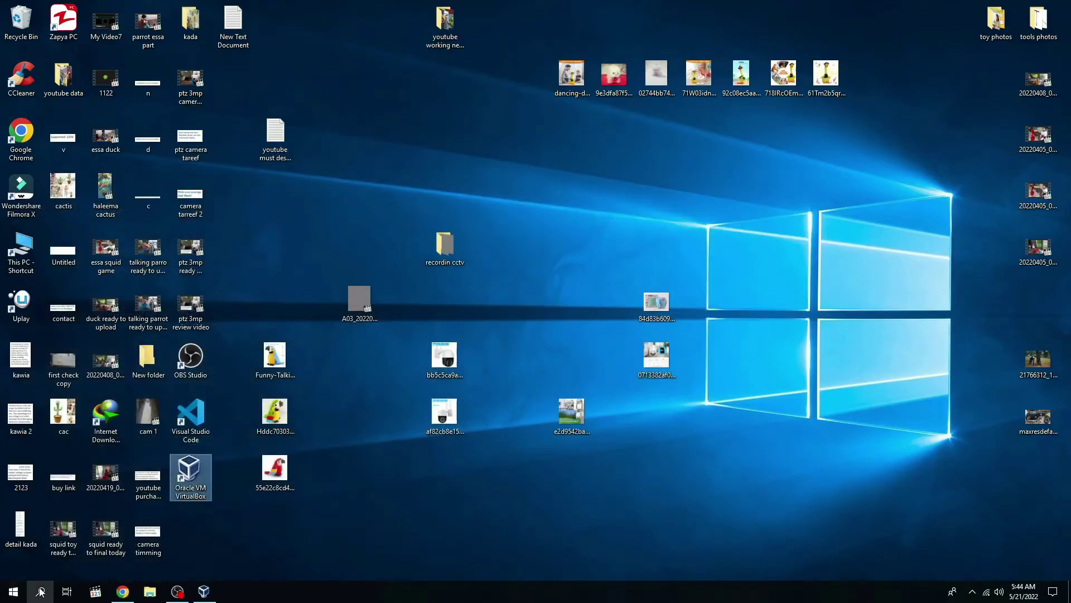
{"action": "left_click", "coordinate": [40, 592]}
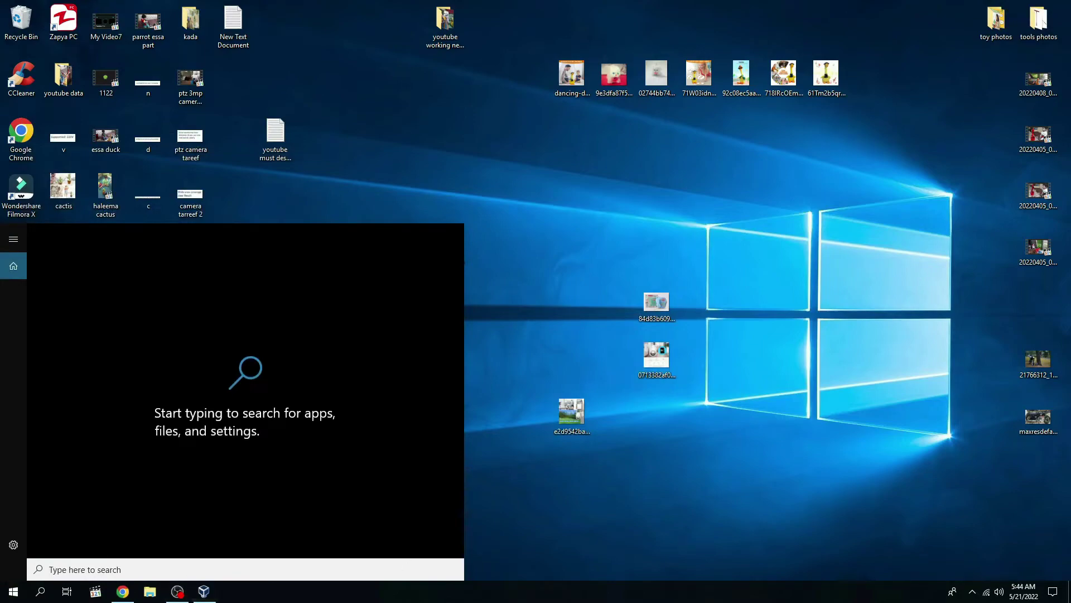
{"action": "left_click", "coordinate": [204, 591]}
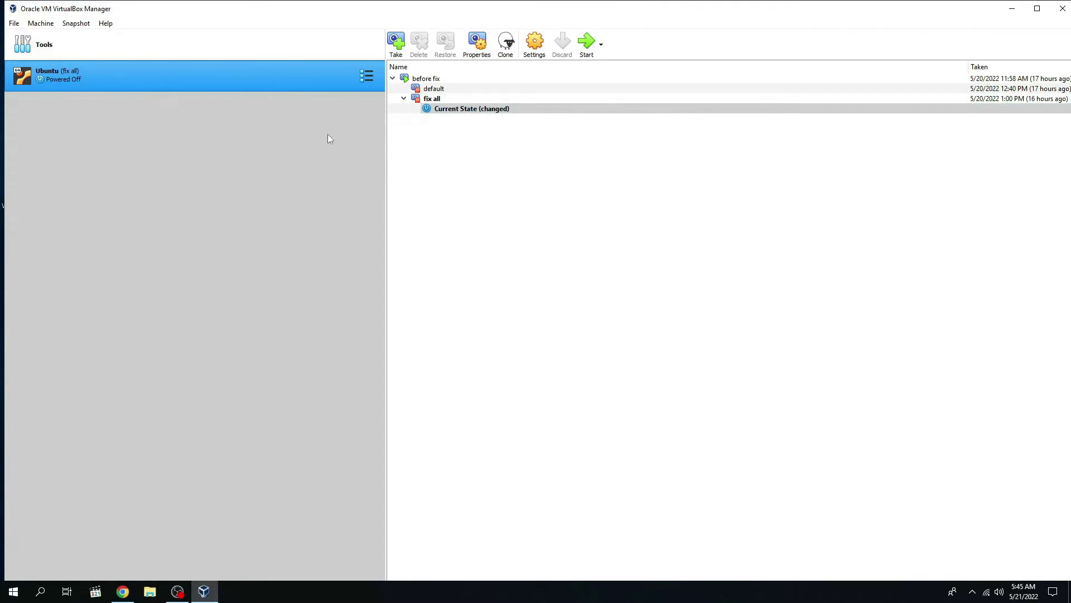
Step: Remove the Ubuntu (fix all) machine, choosing Delete all files
{"action": "right_click", "coordinate": [119, 81]}
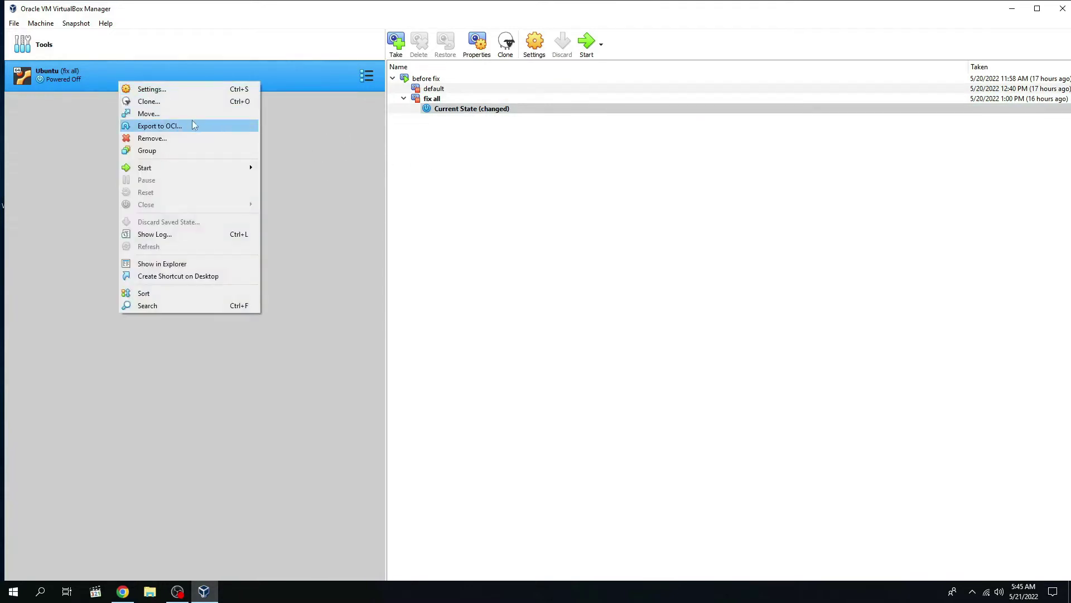
{"action": "left_click", "coordinate": [152, 138]}
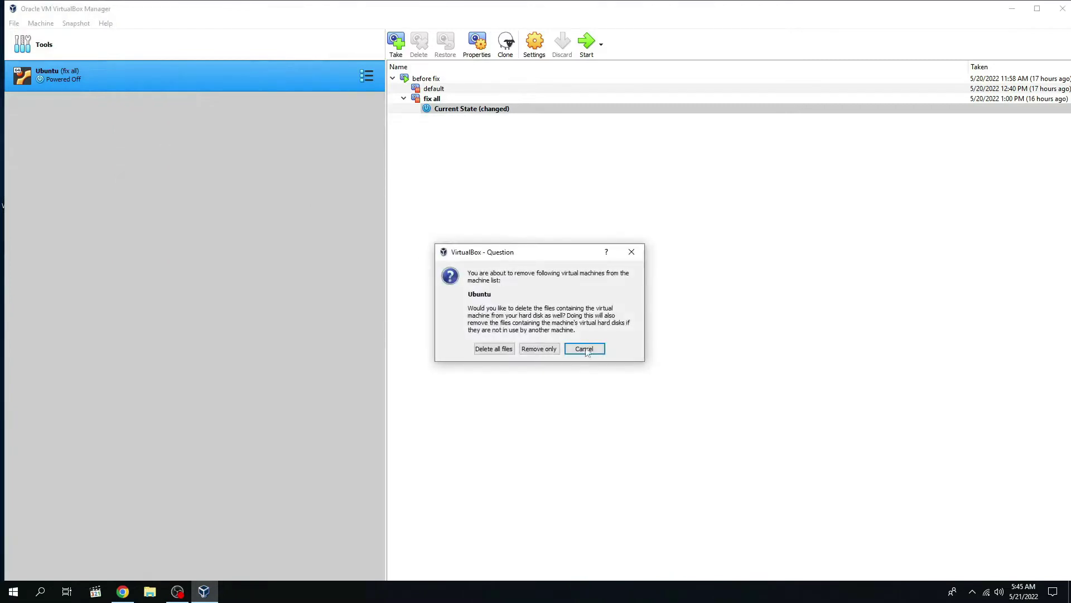
{"action": "left_click", "coordinate": [498, 352]}
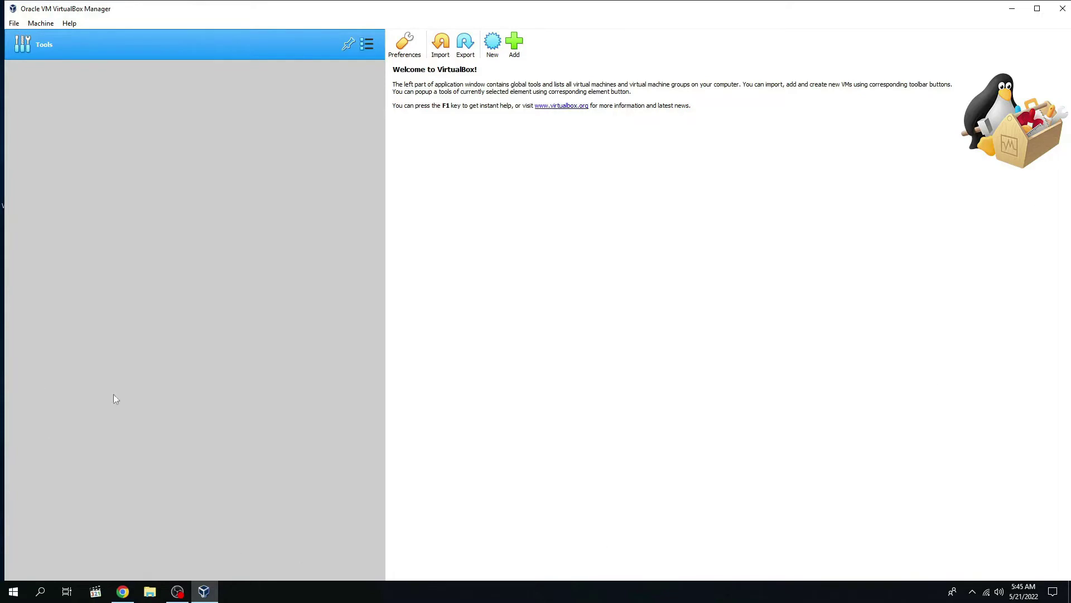
Step: Create a new VM named 'ubuntu', raise its memory above 1024 MB, and opt to create a new hard disk
{"action": "left_click", "coordinate": [40, 25]}
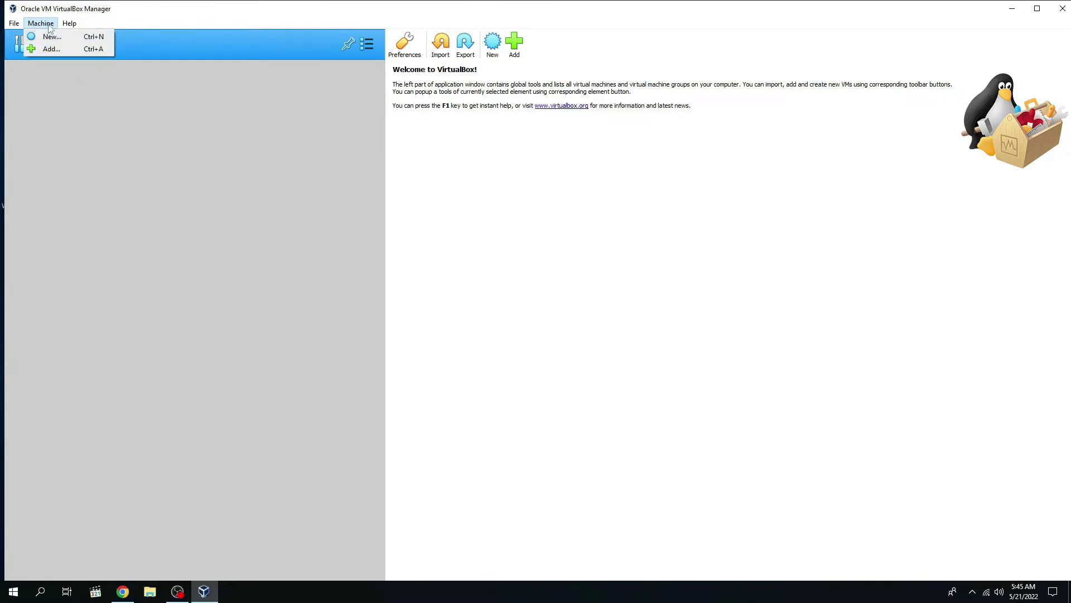
{"action": "left_click", "coordinate": [58, 40]}
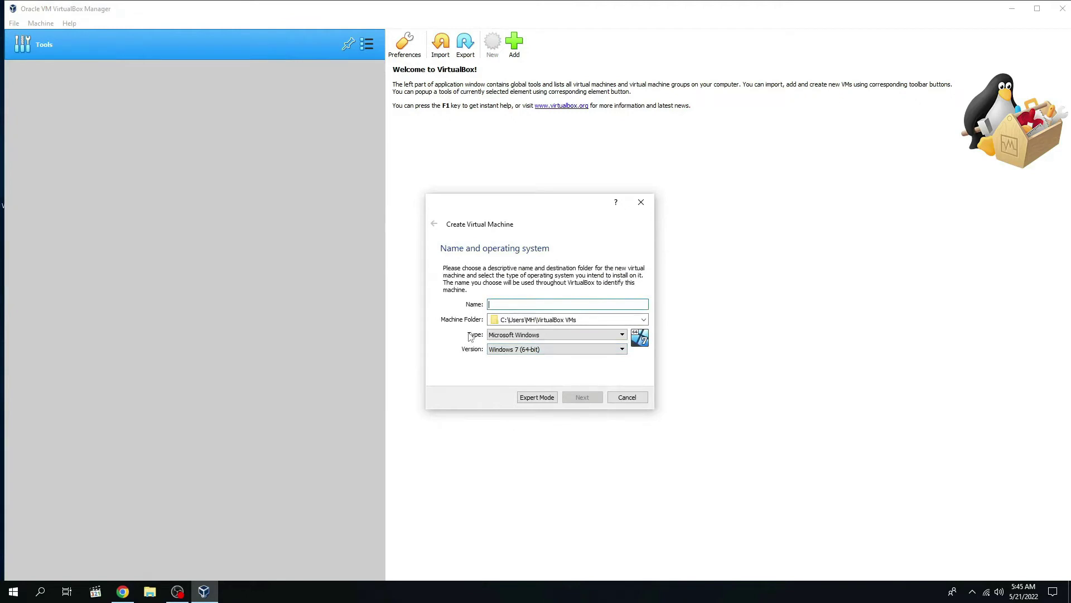
{"action": "type", "text": "ubuntu"}
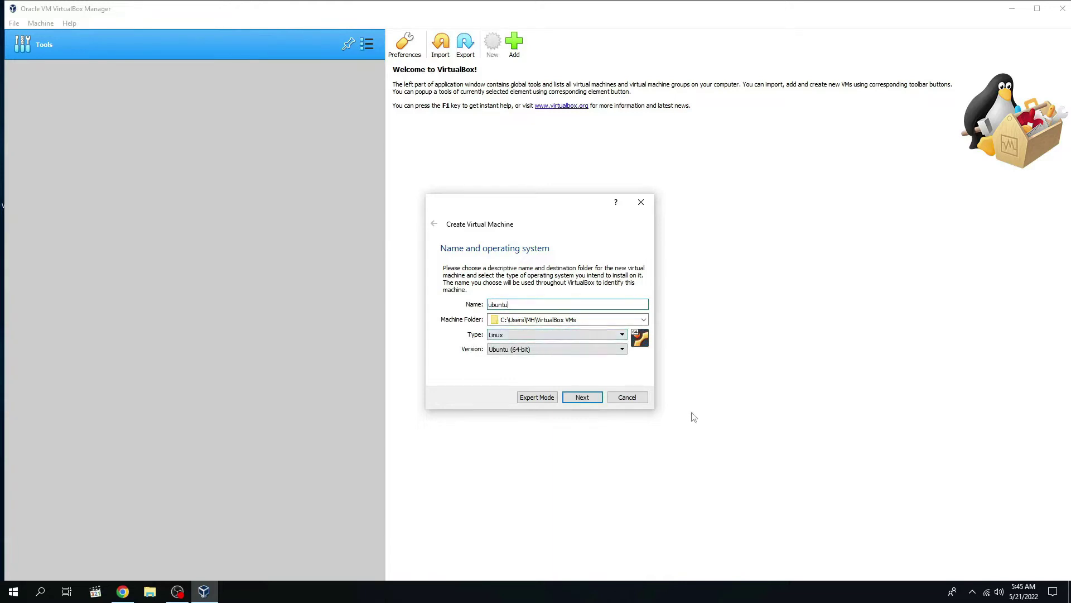
{"action": "left_click", "coordinate": [581, 398]}
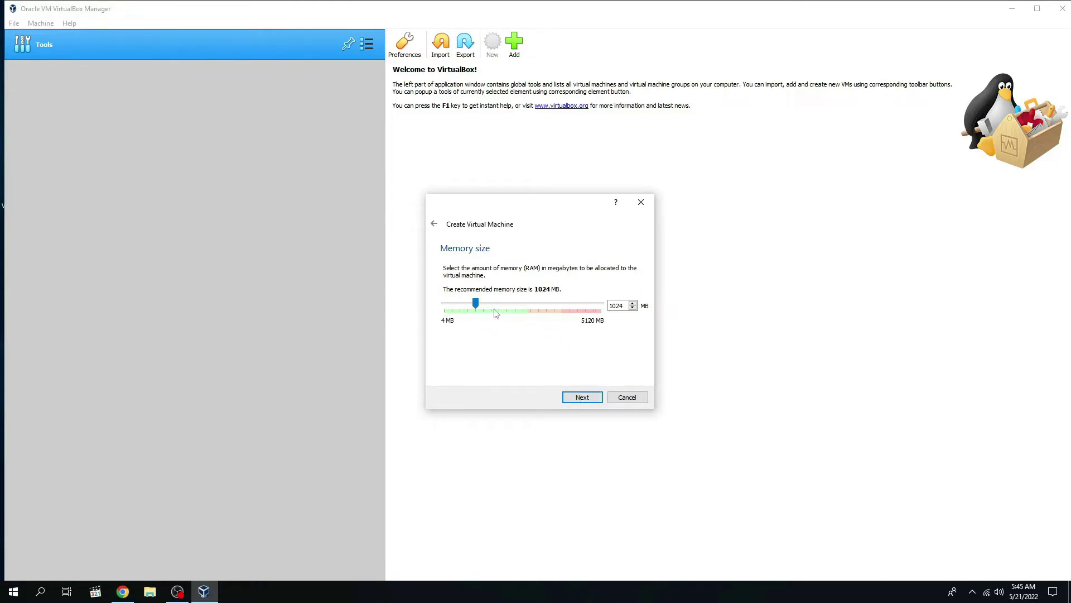
{"action": "left_click_drag", "start_coordinate": [477, 305], "coordinate": [509, 303]}
{"action": "left_click", "coordinate": [583, 397]}
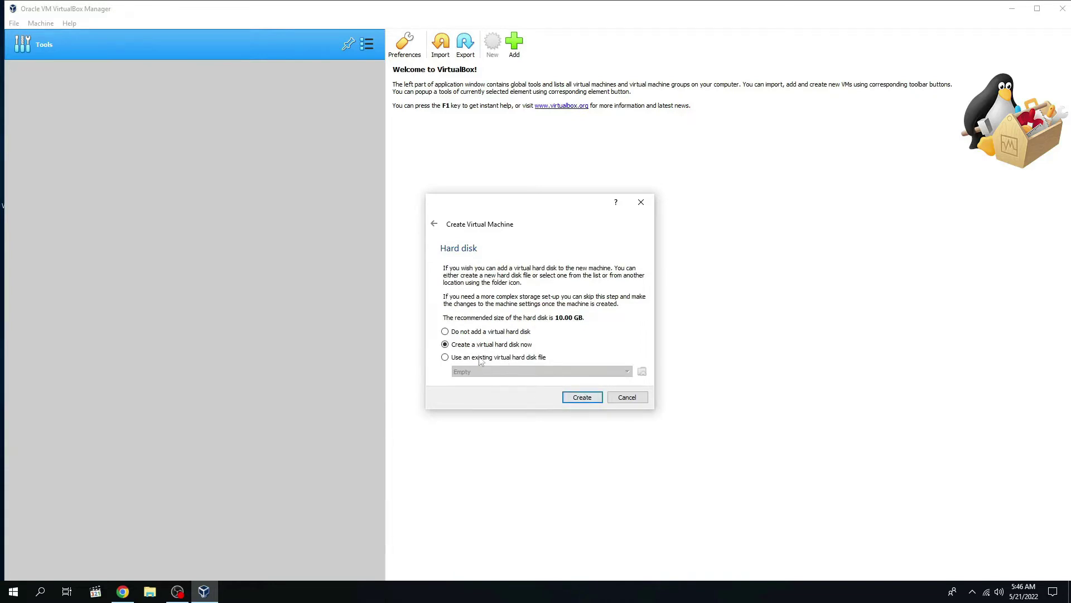
{"action": "left_click", "coordinate": [586, 398]}
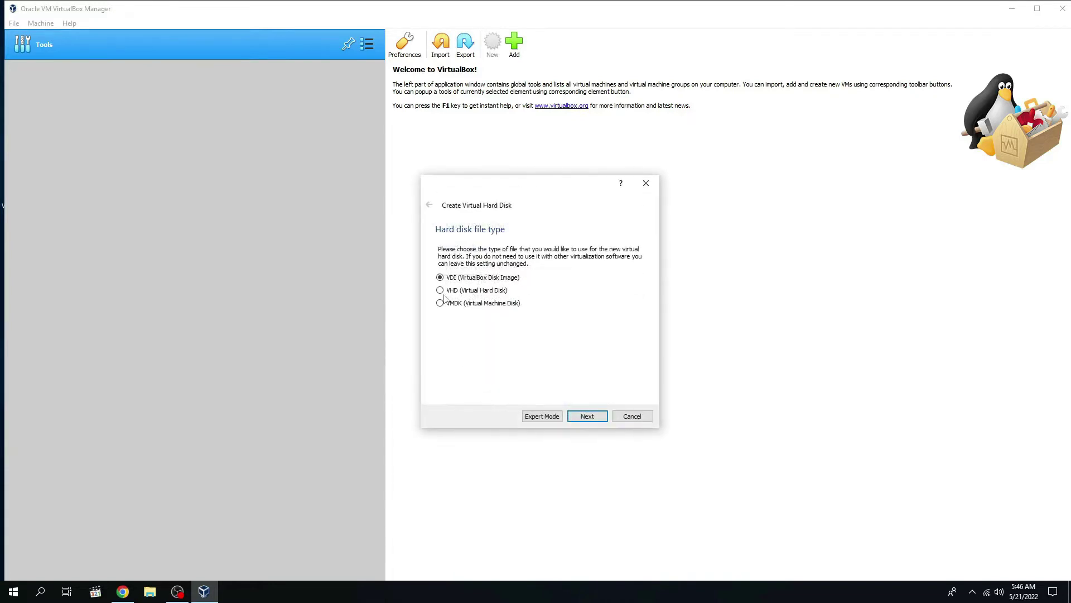
Step: Keep the VDI type and dynamic allocation, and size the new disk to 29.94 GB
{"action": "left_click", "coordinate": [587, 417]}
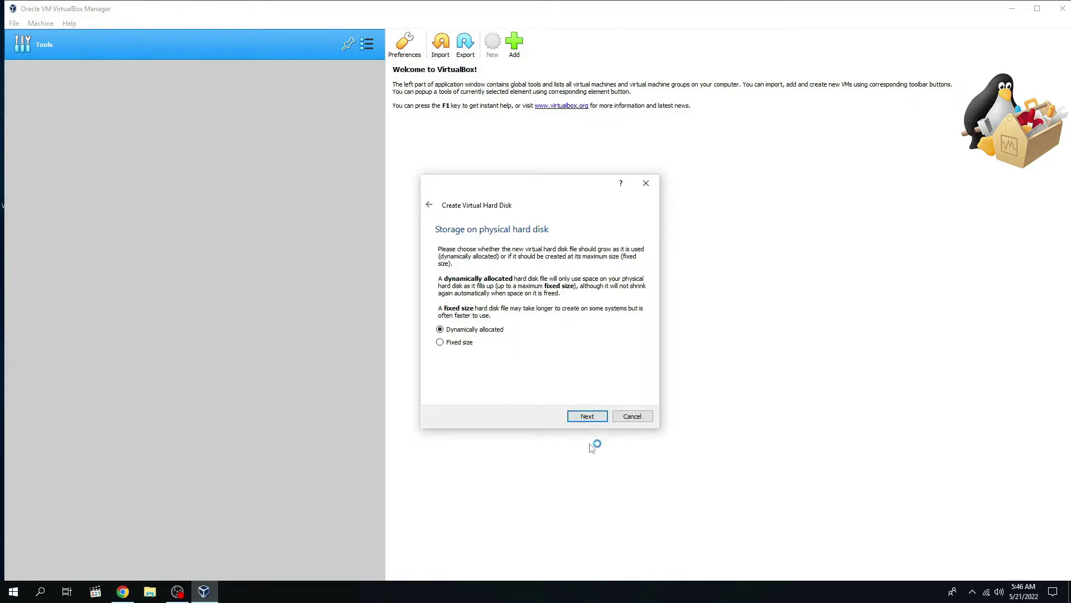
{"action": "left_click", "coordinate": [592, 419]}
{"action": "left_click", "coordinate": [587, 416]}
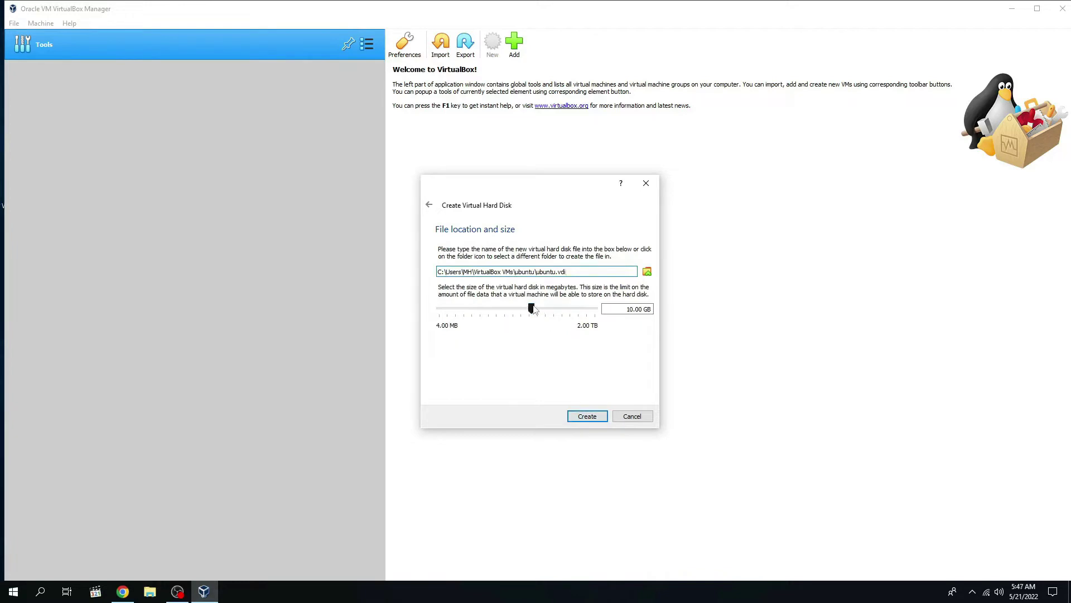
{"action": "mouse_move", "coordinate": [533, 309]}
{"action": "left_click_drag", "start_coordinate": [533, 309], "coordinate": [547, 309]}
{"action": "left_click", "coordinate": [648, 271]}
Step: Store the disk file in D:\AngryCoderZ\virtual box and create the ubuntu machine
{"action": "left_click_drag", "start_coordinate": [503, 295], "coordinate": [504, 370]}
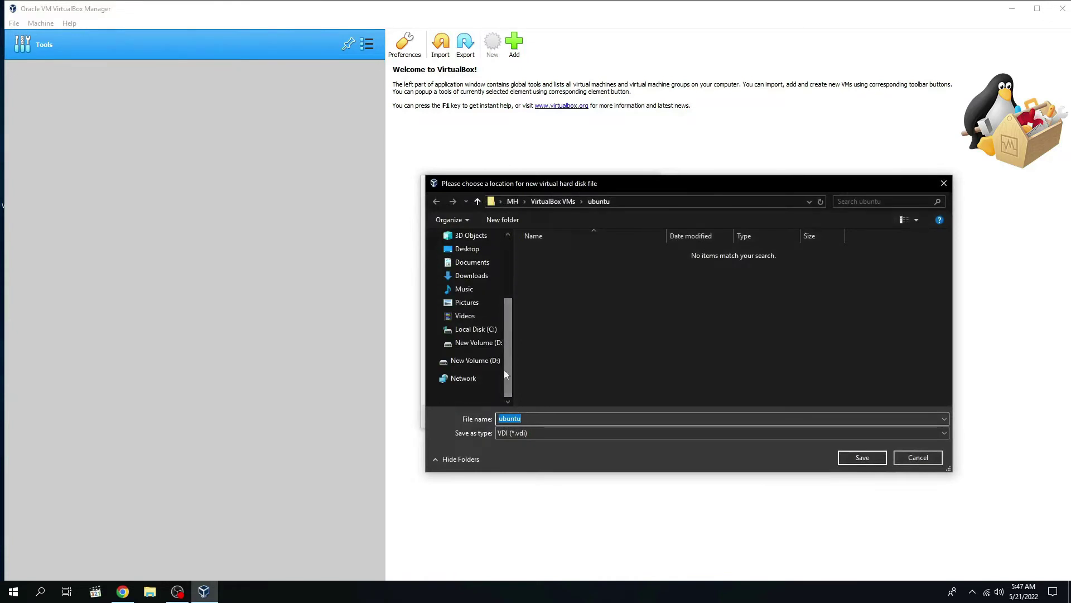
{"action": "left_click", "coordinate": [436, 342]}
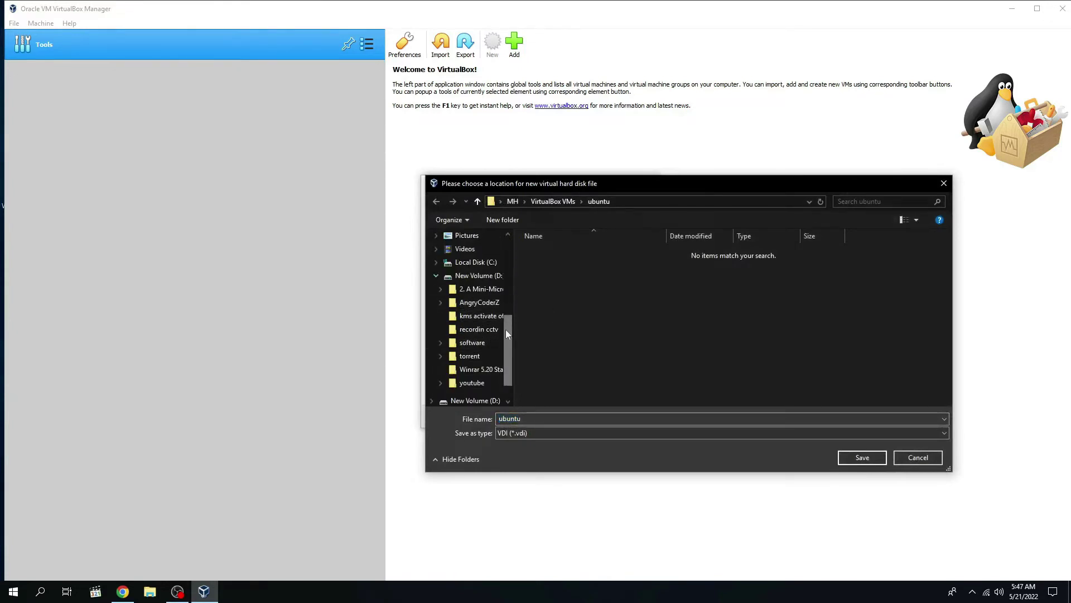
{"action": "scroll", "coordinate": [463, 351], "scroll_direction": "down", "scroll_amount": 1}
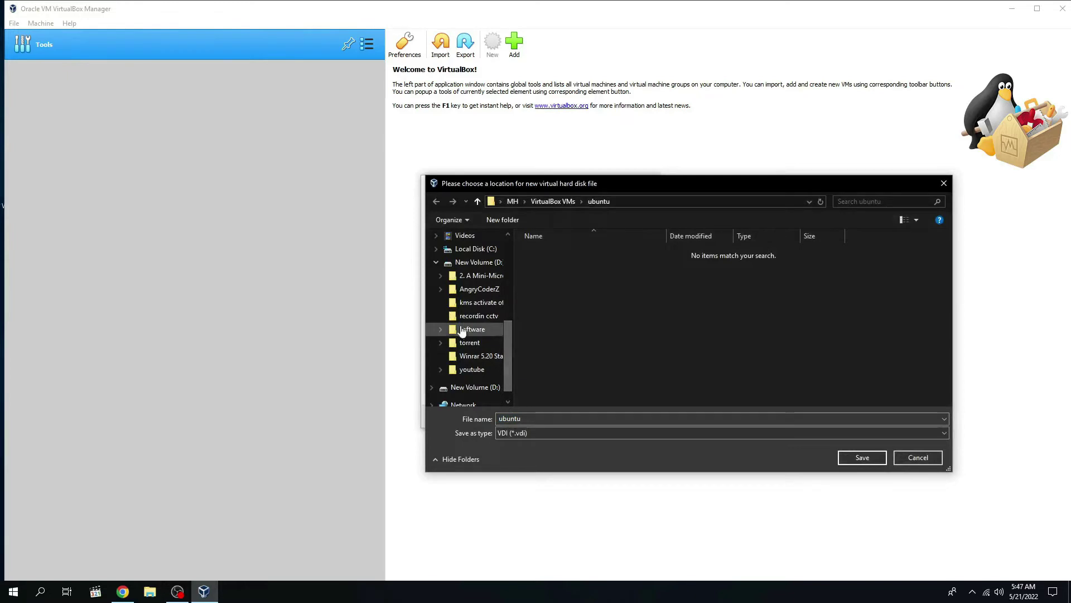
{"action": "left_click", "coordinate": [440, 289]}
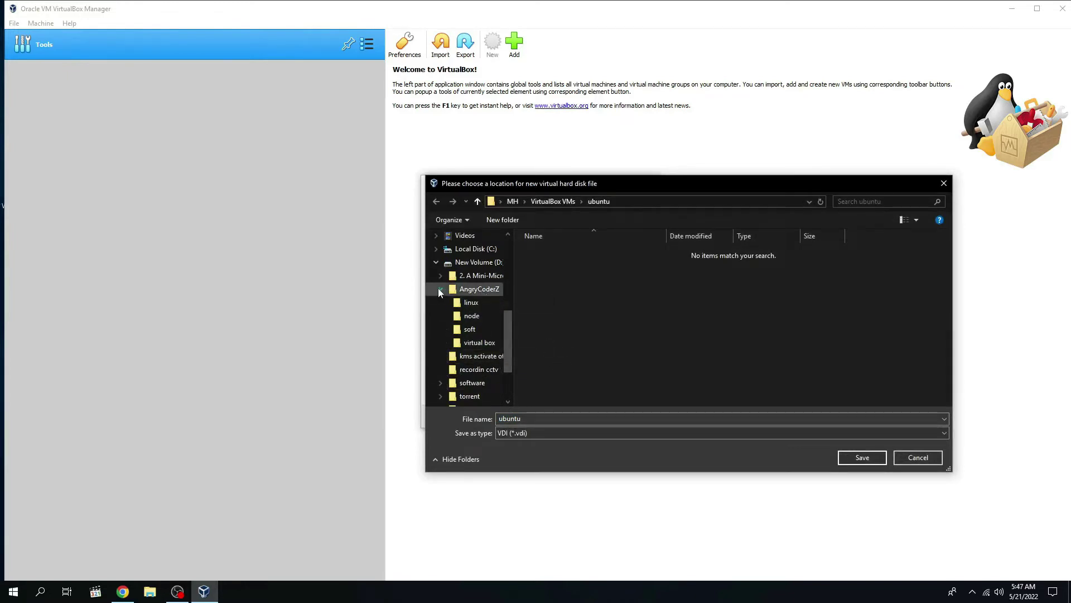
{"action": "left_click", "coordinate": [466, 343]}
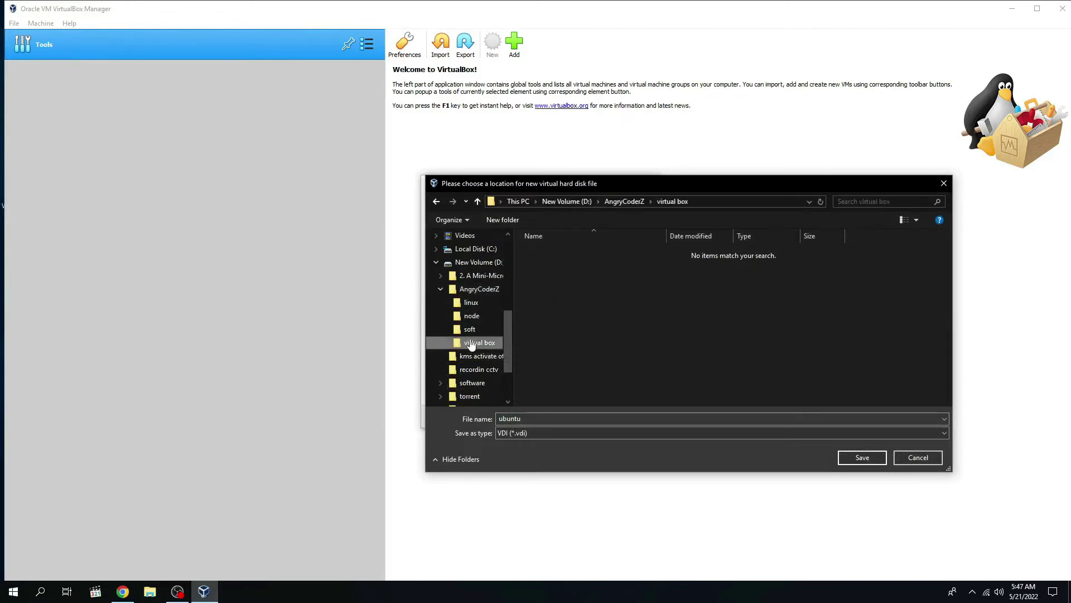
{"action": "left_click", "coordinate": [861, 460]}
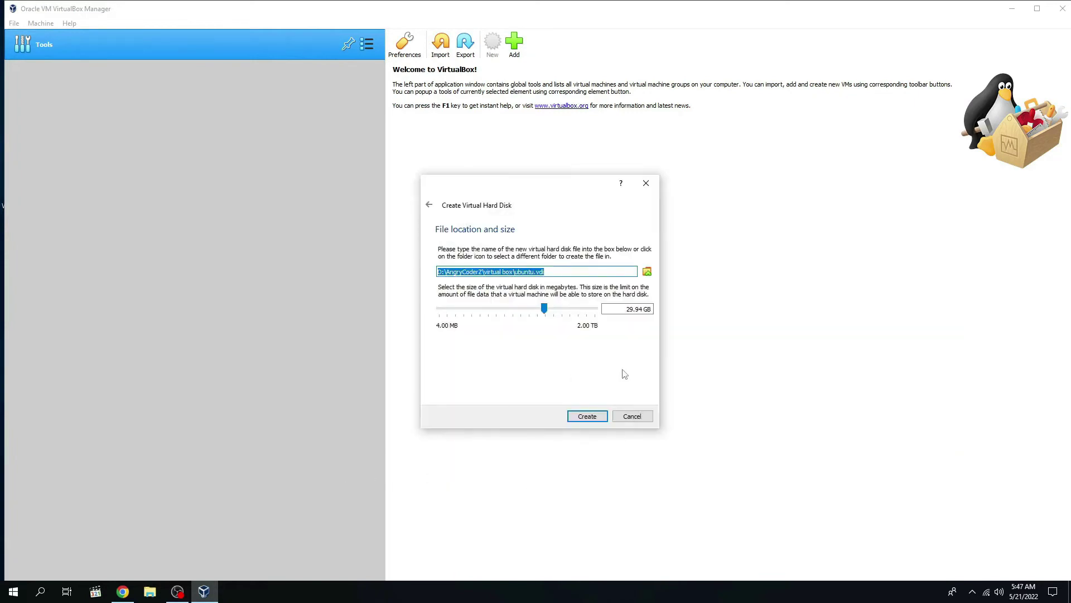
{"action": "left_click", "coordinate": [585, 417]}
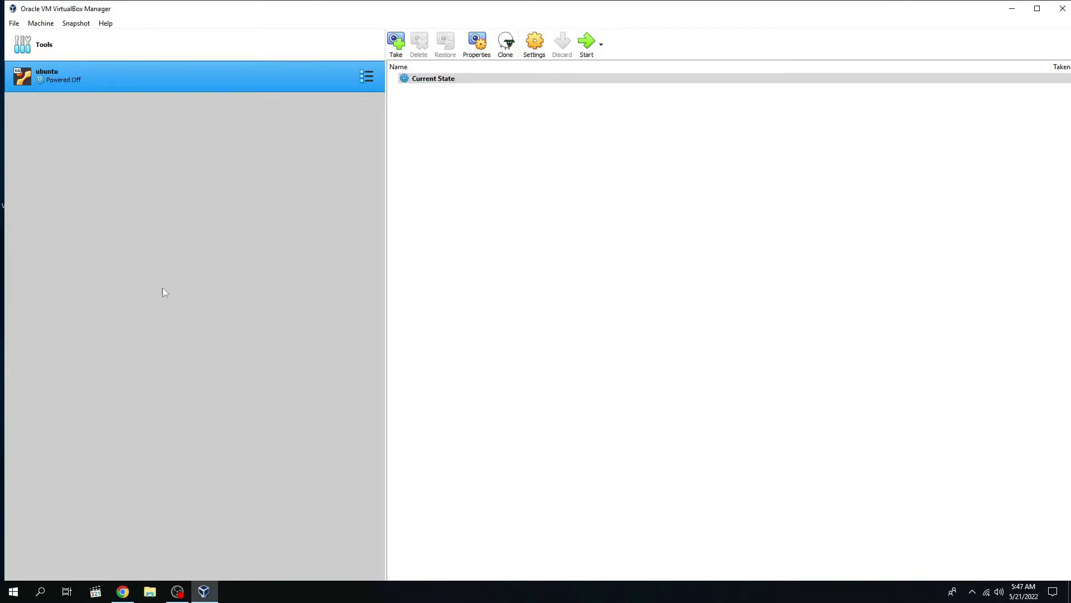
Step: Switch the ubuntu machine to the Details view and open its Settings
{"action": "left_click", "coordinate": [366, 78]}
{"action": "left_click", "coordinate": [223, 242]}
{"action": "left_click", "coordinate": [367, 80]}
{"action": "left_click", "coordinate": [419, 74]}
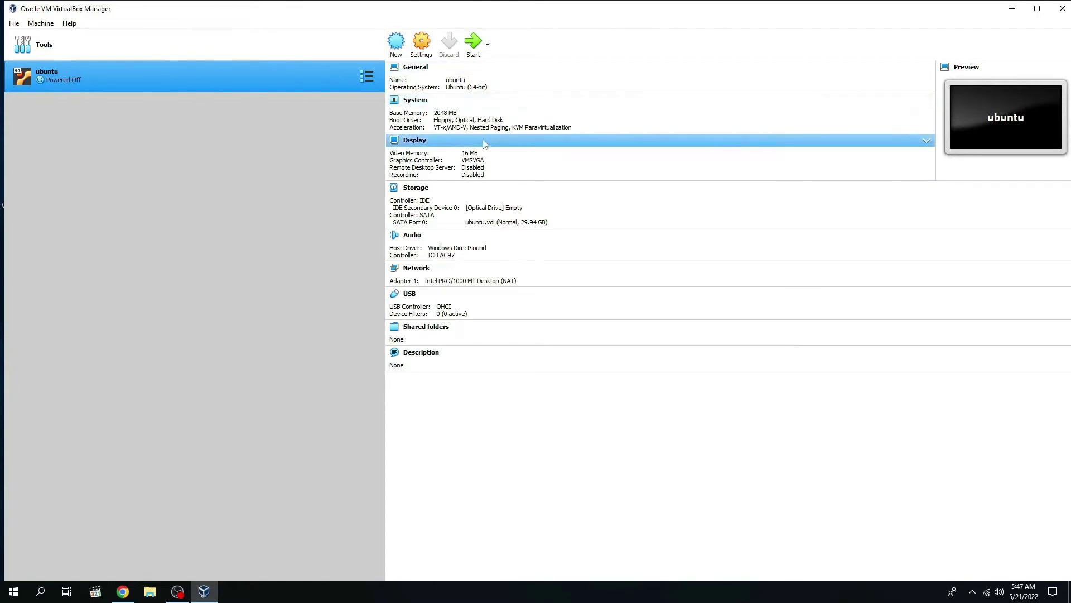
{"action": "left_click", "coordinate": [421, 43]}
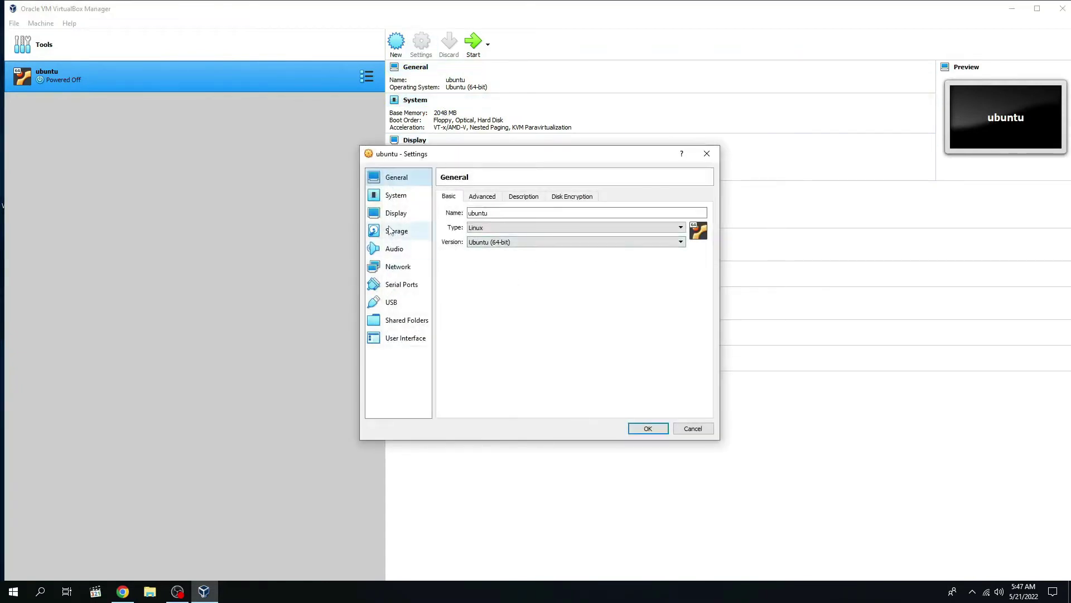
Step: Load ubuntu-22.04-desktop-amd64.iso from D:\AngryCoderZ\linux into the empty optical drive
{"action": "left_click", "coordinate": [392, 231]}
{"action": "left_click", "coordinate": [475, 222]}
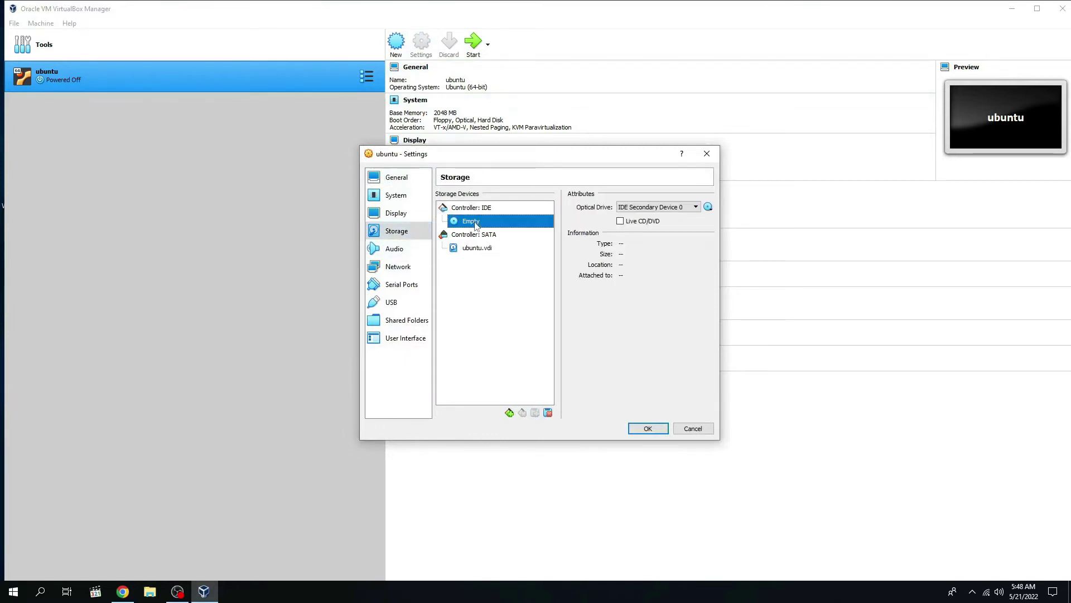
{"action": "left_click", "coordinate": [709, 208]}
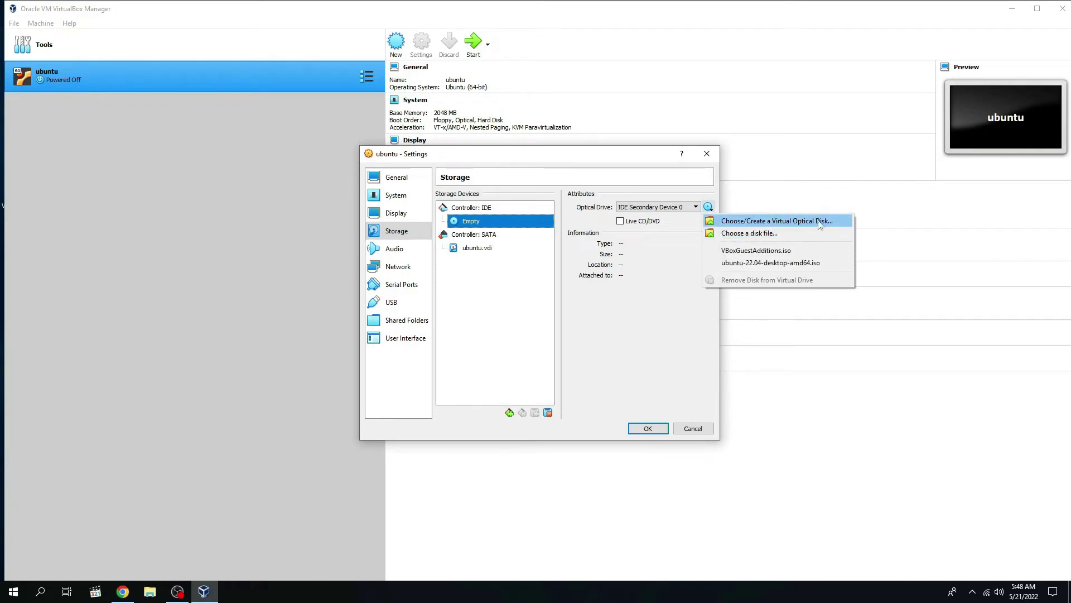
{"action": "left_click", "coordinate": [738, 221]}
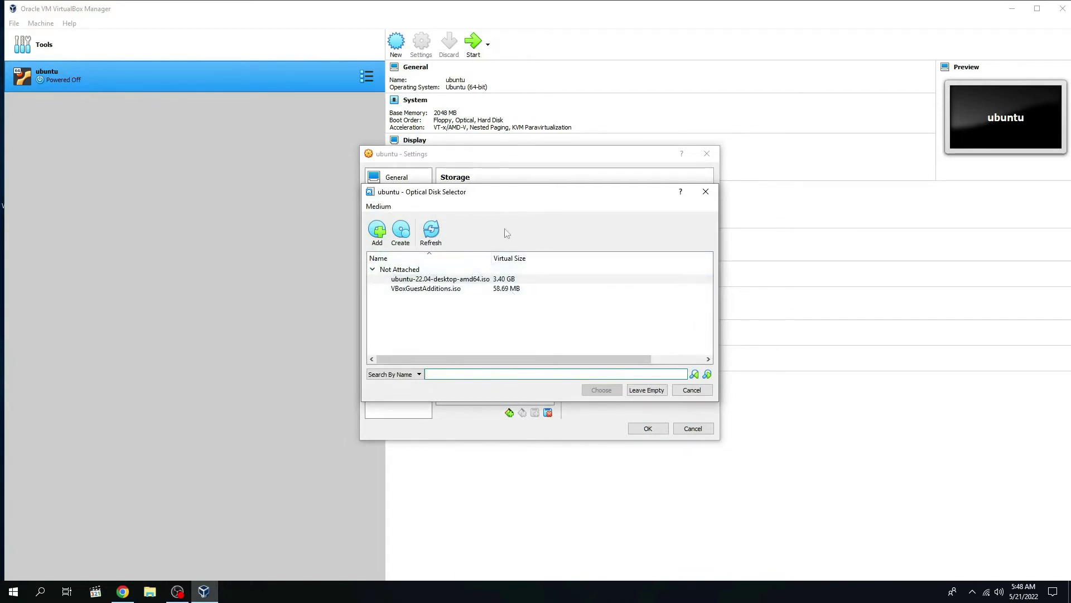
{"action": "left_click", "coordinate": [377, 234]}
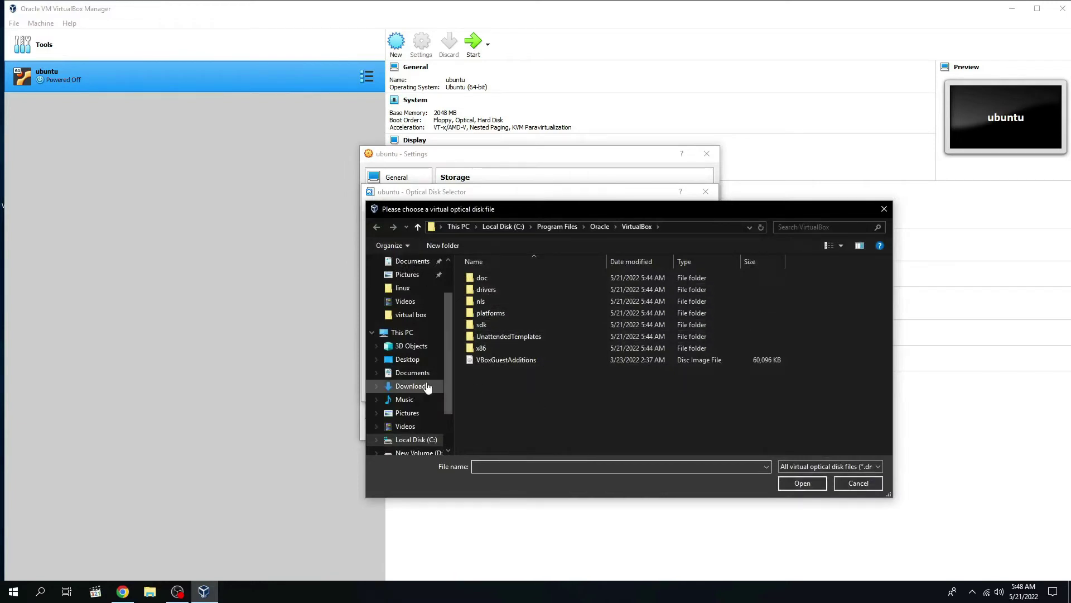
{"action": "scroll", "coordinate": [416, 413], "scroll_direction": "down", "scroll_amount": 2}
{"action": "left_click", "coordinate": [419, 417]}
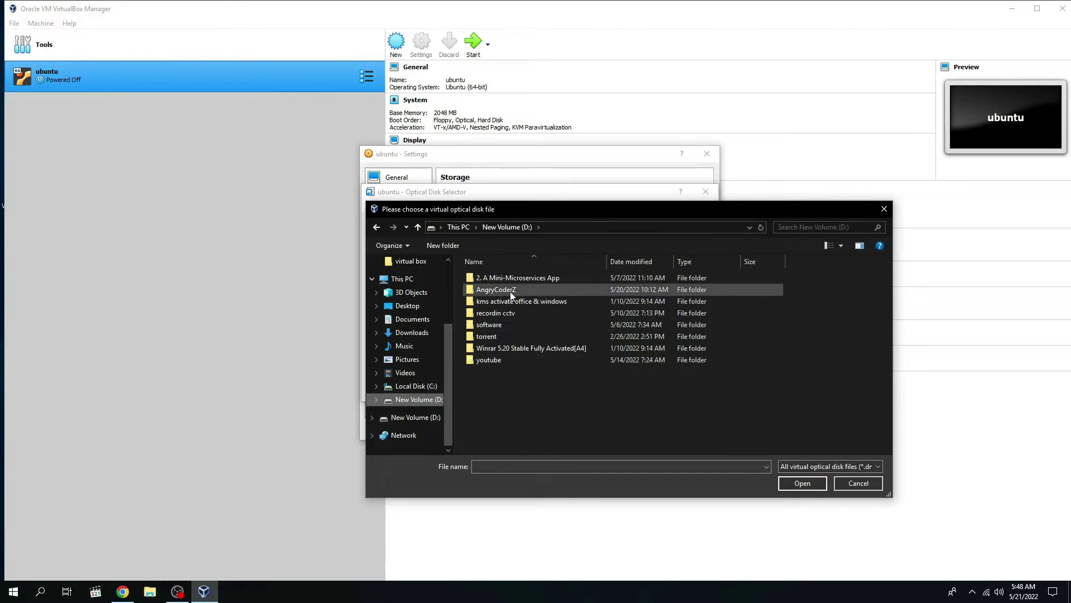
{"action": "double_click", "coordinate": [510, 290]}
{"action": "double_click", "coordinate": [515, 279]}
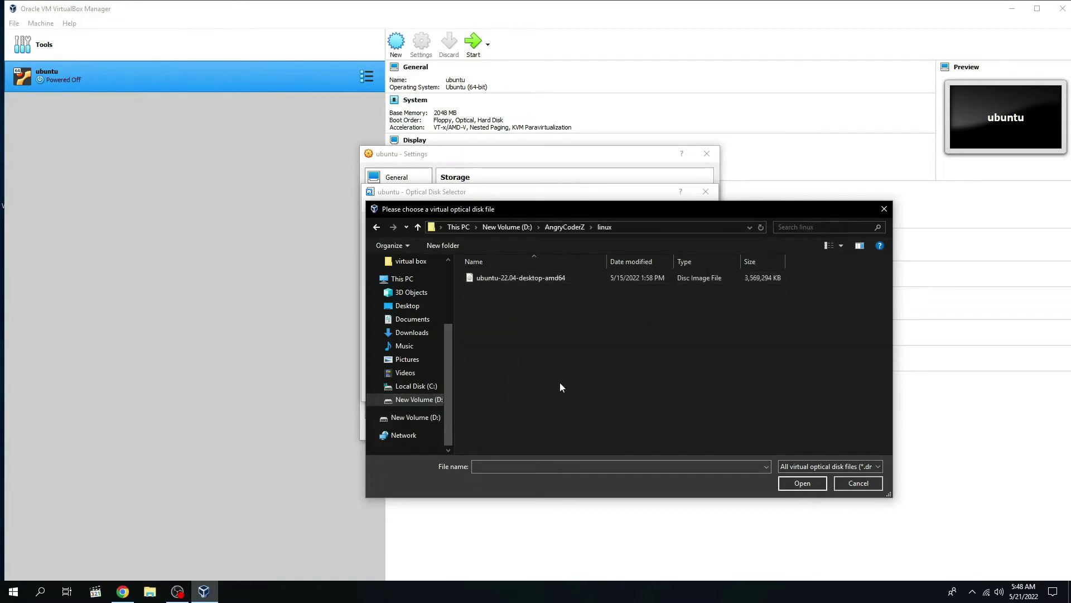
{"action": "double_click", "coordinate": [506, 279]}
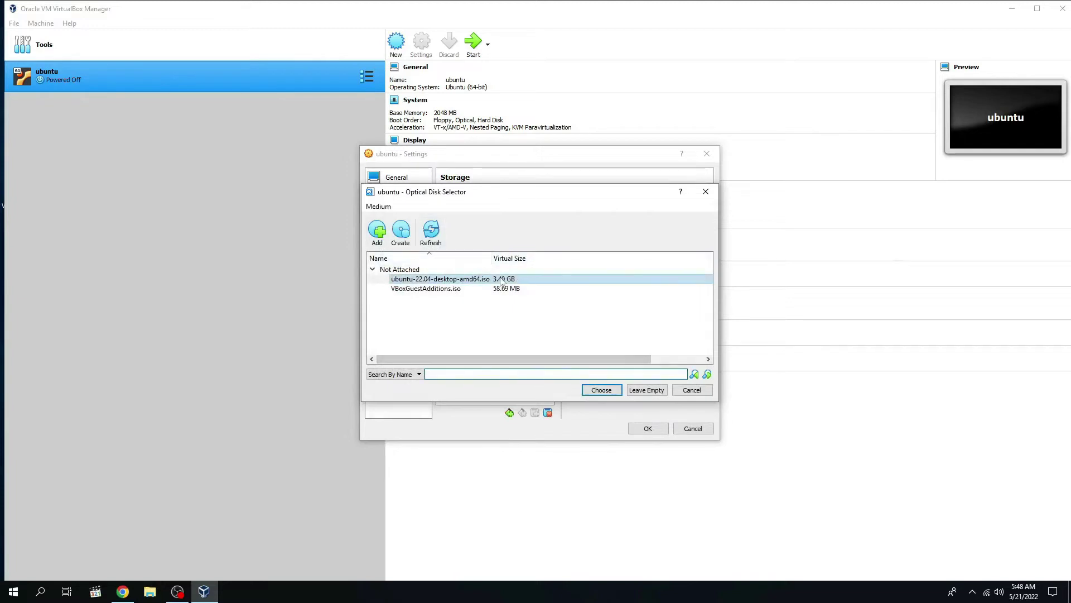
{"action": "left_click", "coordinate": [602, 392]}
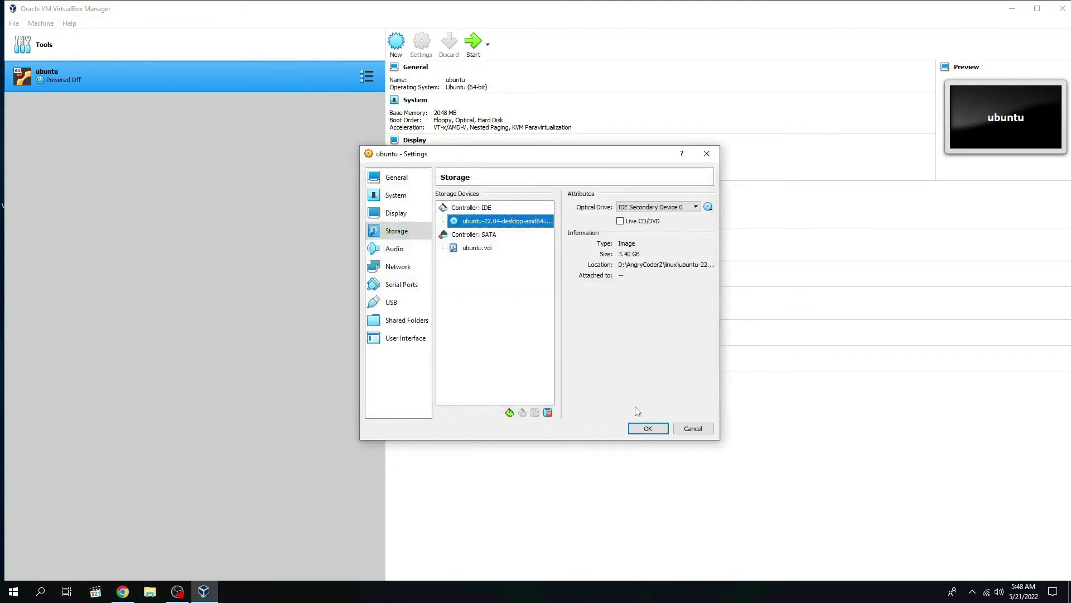
Step: Save the storage settings and start the ubuntu virtual machine
{"action": "left_click", "coordinate": [647, 256]}
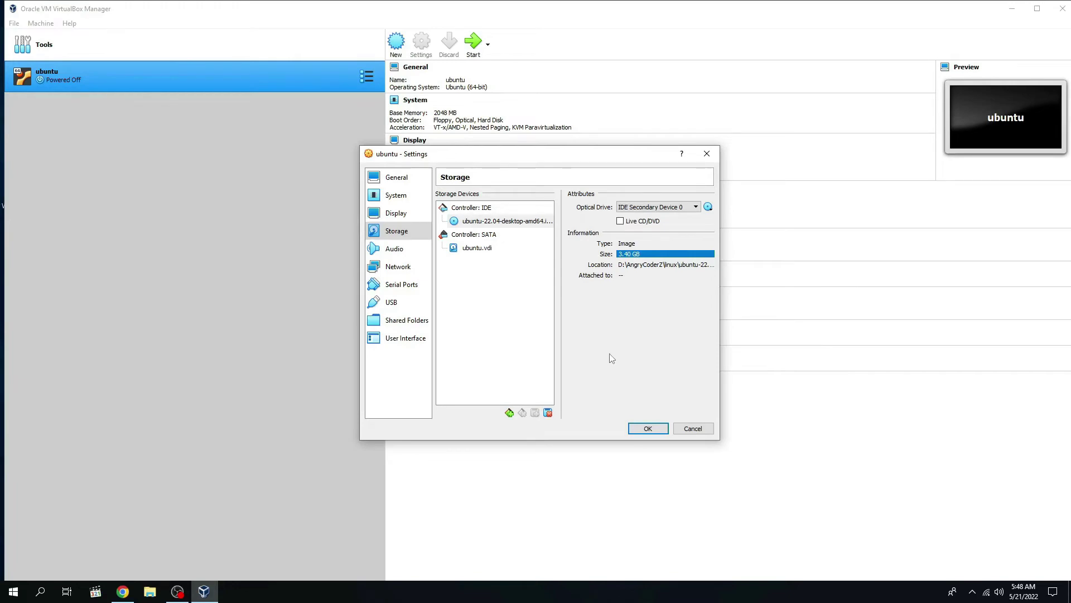
{"action": "left_click", "coordinate": [641, 428]}
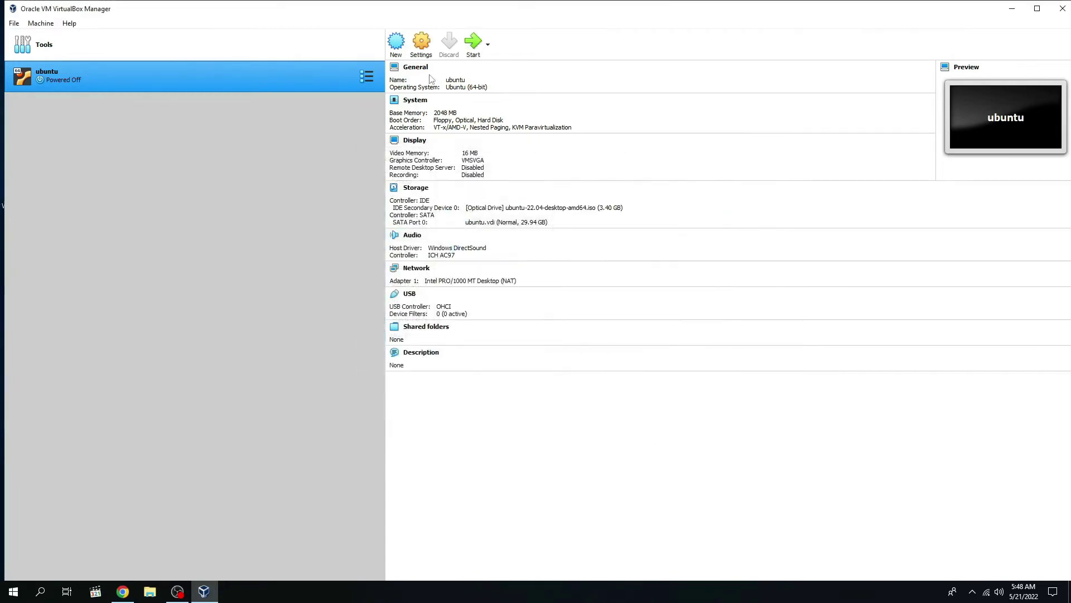
{"action": "left_click", "coordinate": [473, 43]}
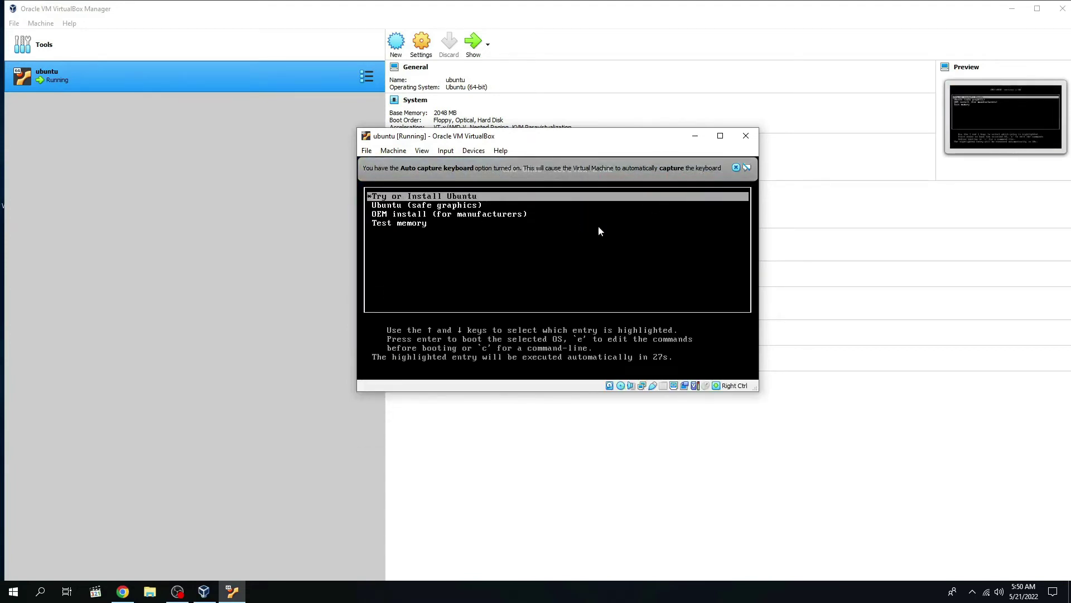
Step: Boot the 'Try or Install Ubuntu' entry from the GRUB menu
{"action": "key", "text": "Down"}
{"action": "key", "text": "Up"}
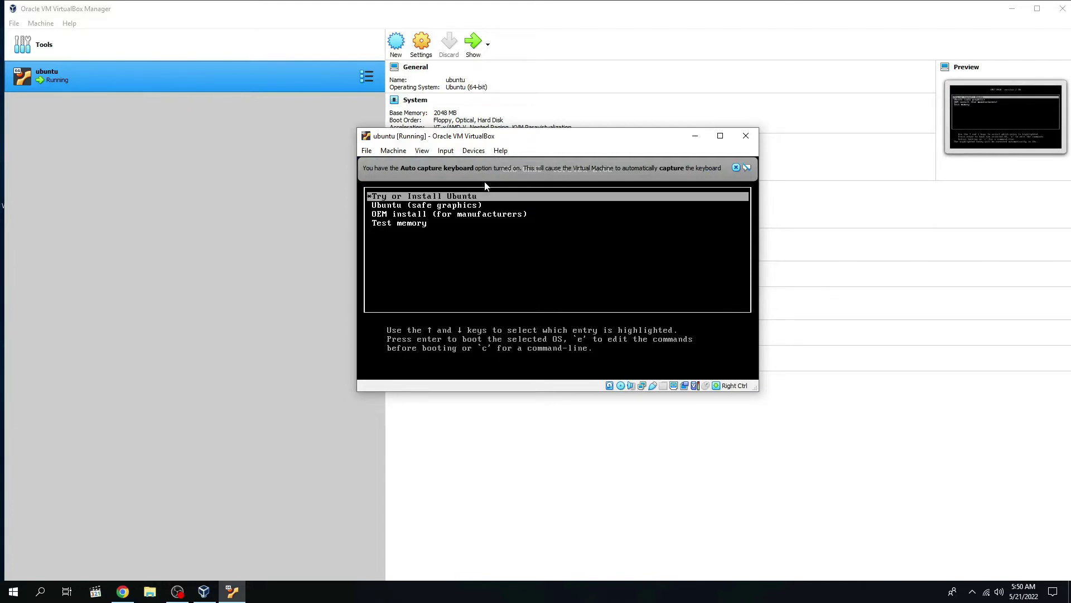
{"action": "key", "text": "Return"}
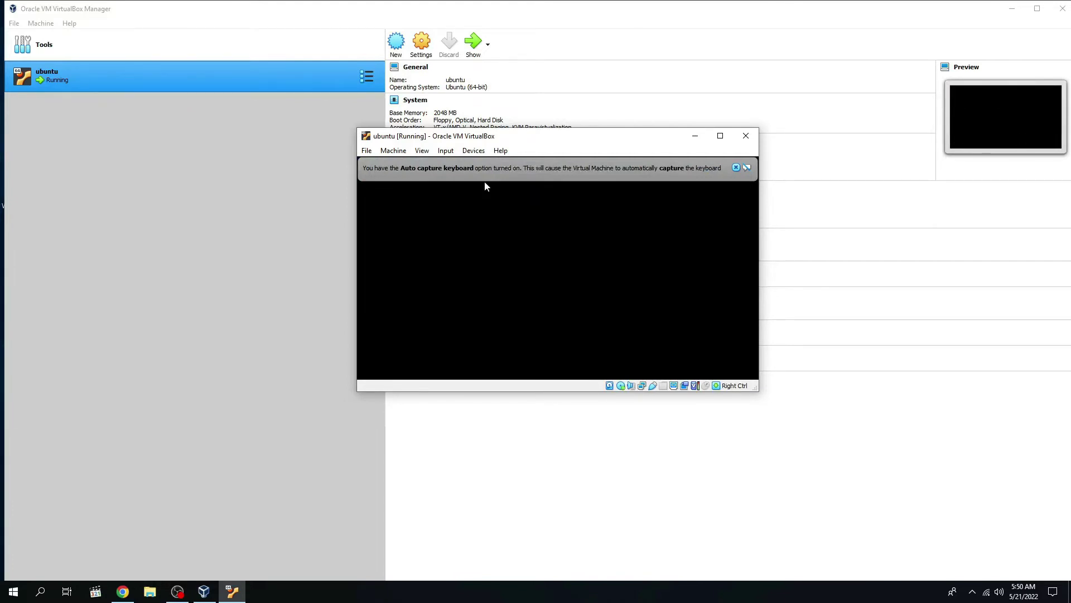
Step: Dismiss the keyboard auto-capture and mouse integration notices, then maximize and restore the VM window
{"action": "left_click", "coordinate": [736, 167]}
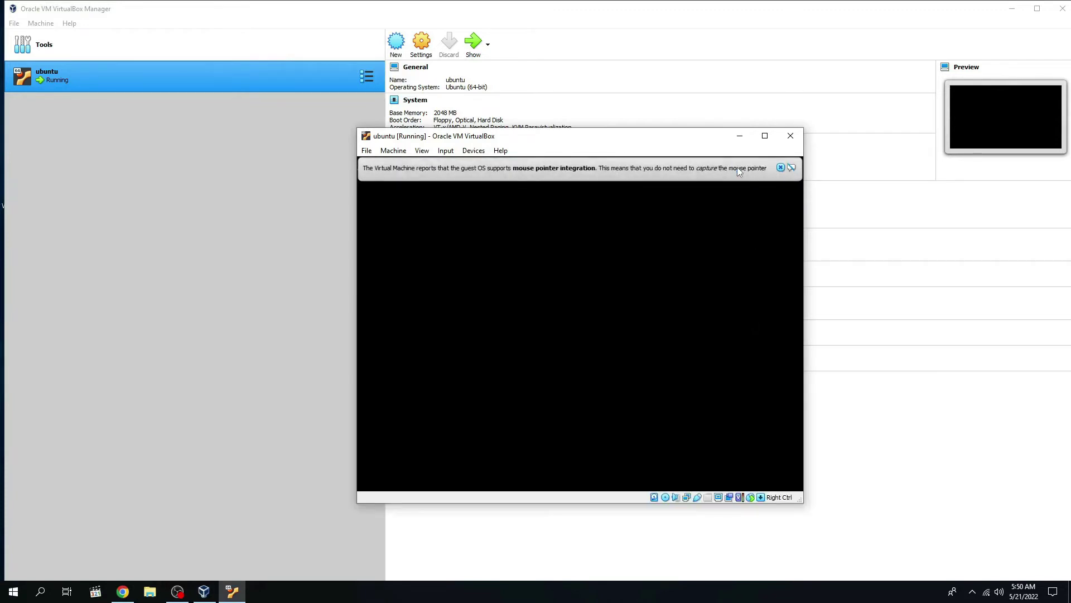
{"action": "left_click", "coordinate": [781, 167]}
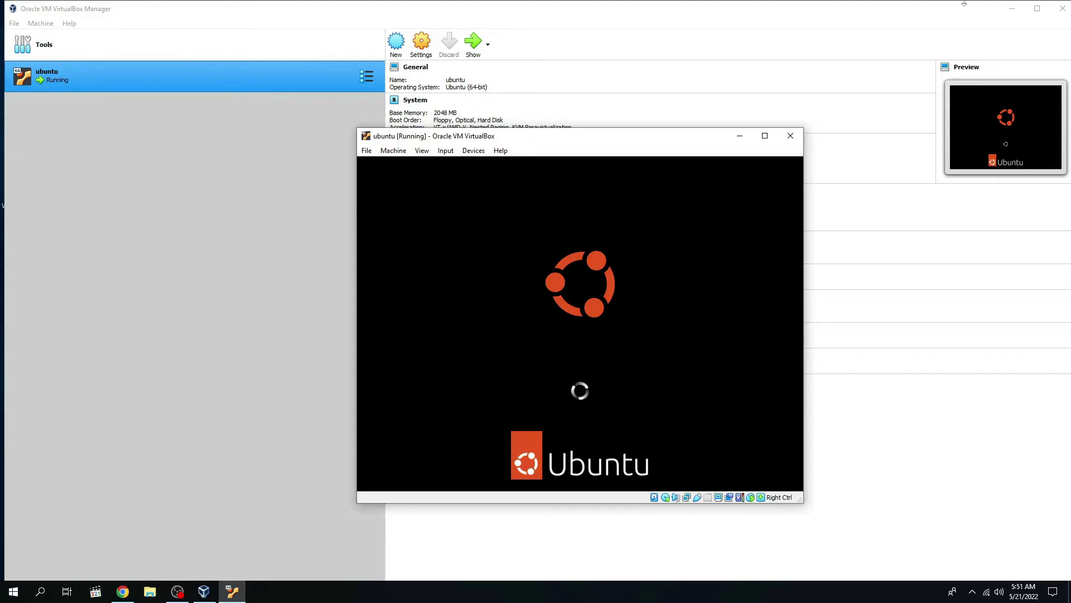
{"action": "left_click", "coordinate": [770, 139]}
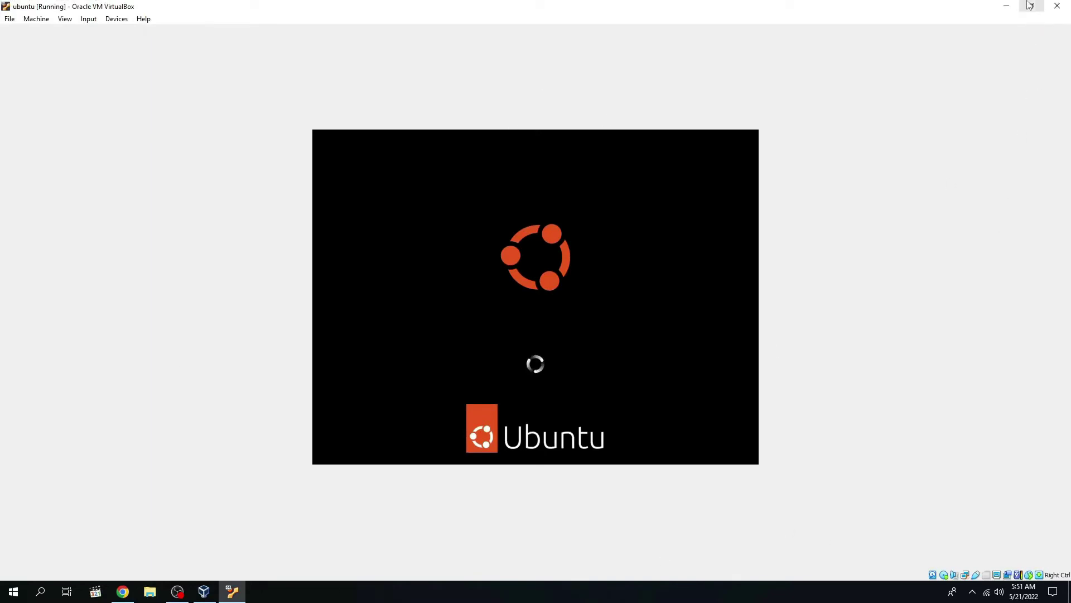
{"action": "left_click", "coordinate": [1027, 6]}
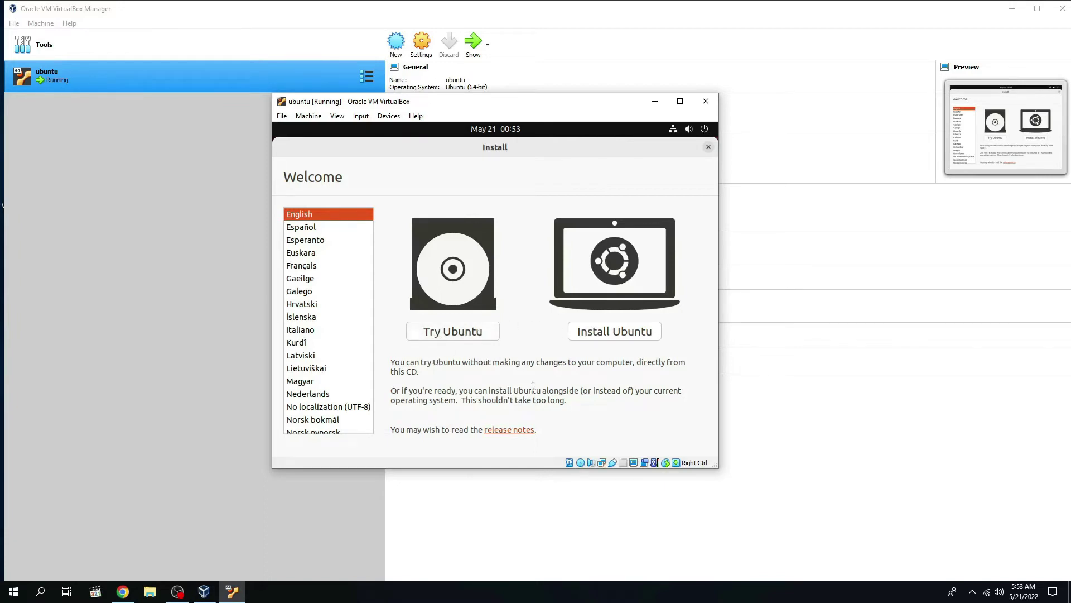
Step: Choose Try Ubuntu to start the live session without installing
{"action": "left_click", "coordinate": [461, 333]}
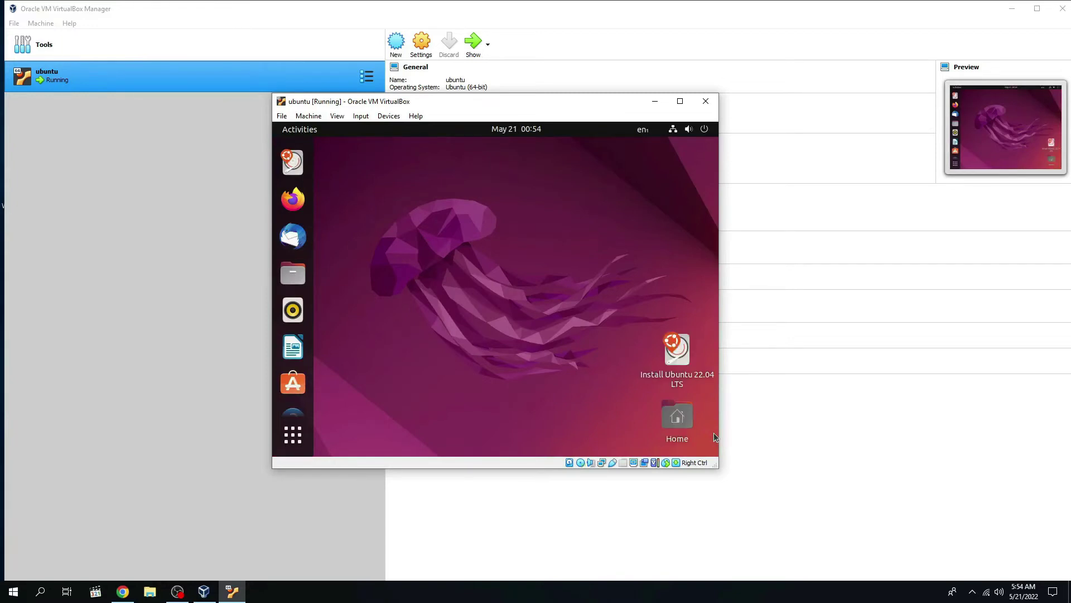
Step: Set the ubuntu VM's Display scale factor to 150% and return to the running VM window
{"action": "left_click", "coordinate": [177, 592]}
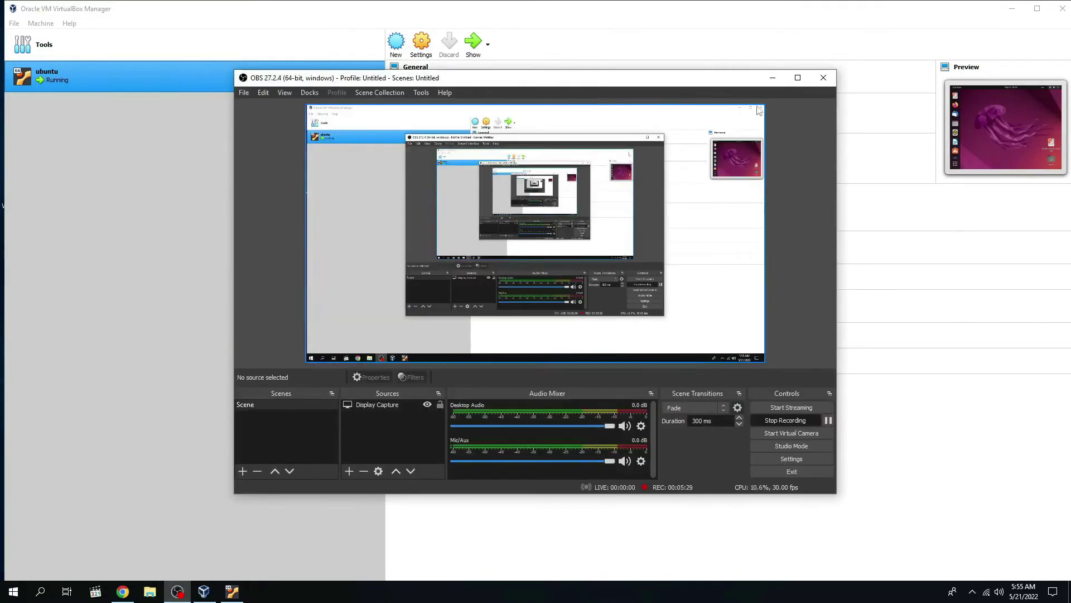
{"action": "left_click", "coordinate": [773, 77]}
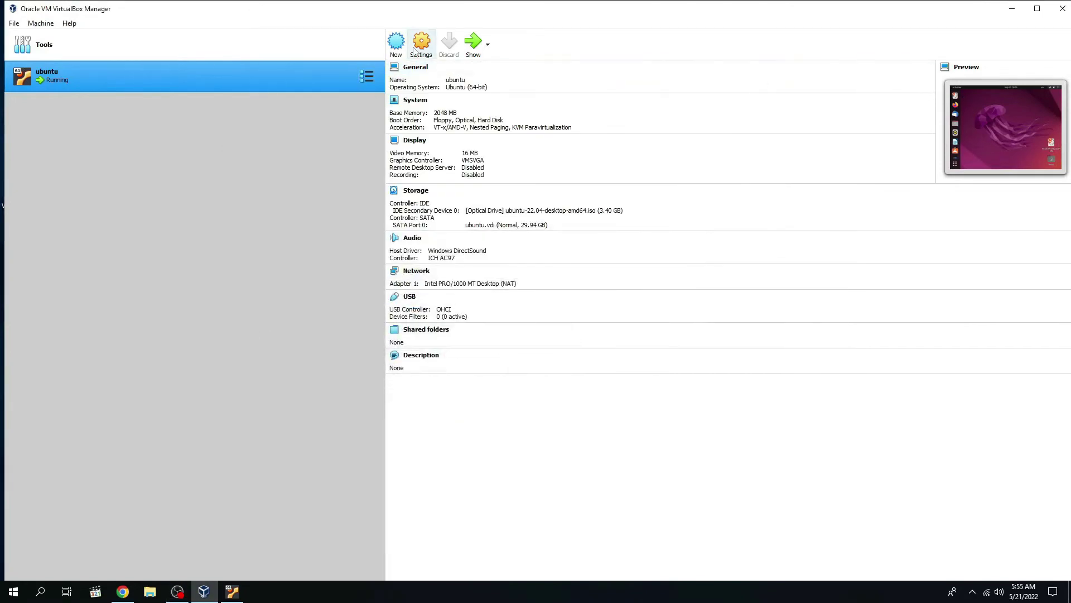
{"action": "left_click", "coordinate": [420, 45]}
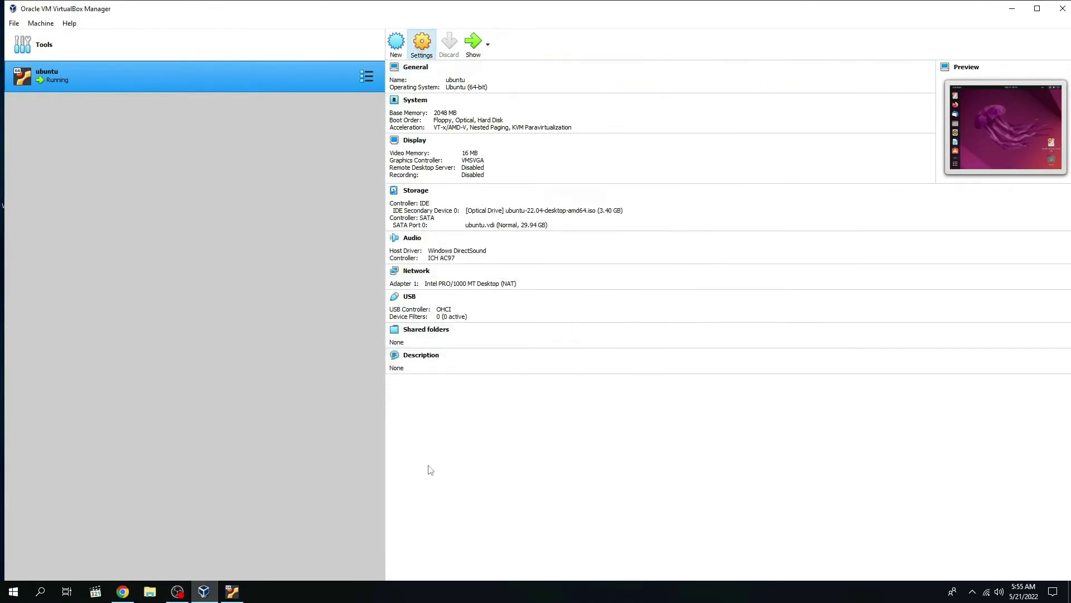
{"action": "left_click", "coordinate": [232, 591]}
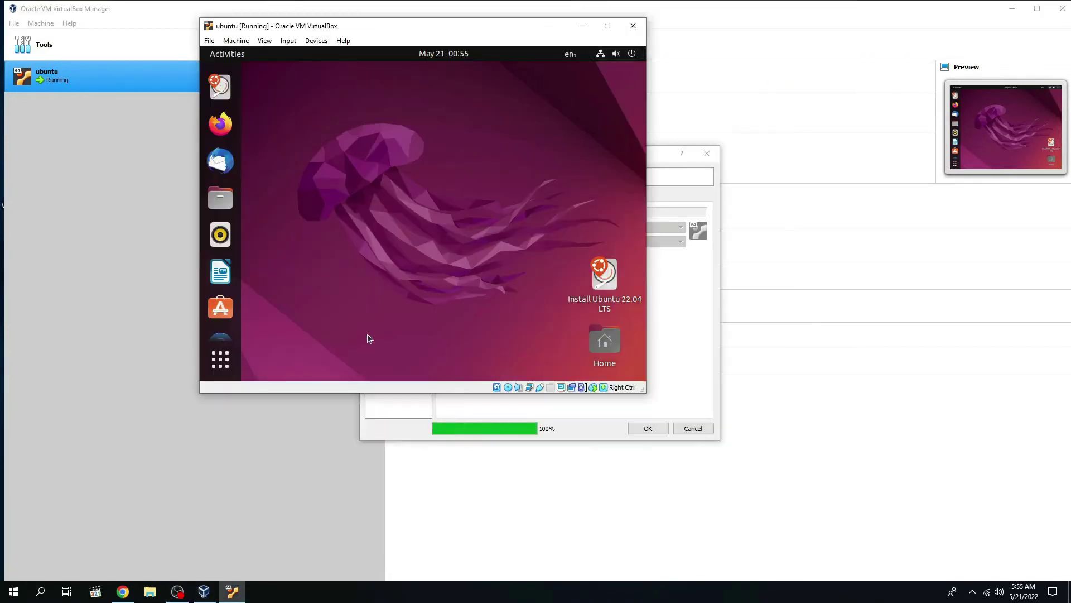
{"action": "left_click", "coordinate": [681, 324]}
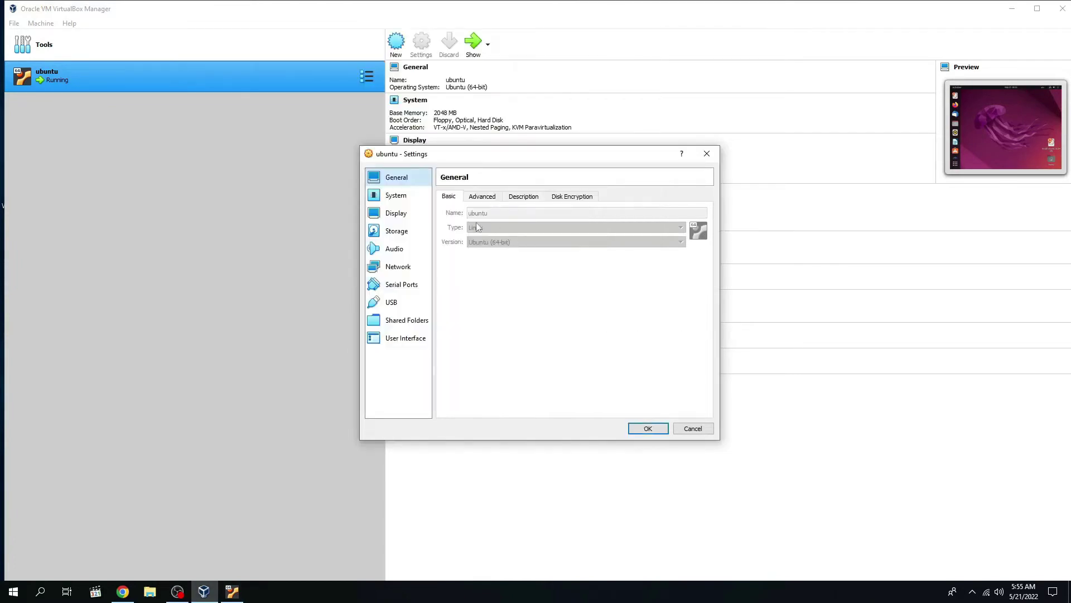
{"action": "left_click", "coordinate": [402, 233]}
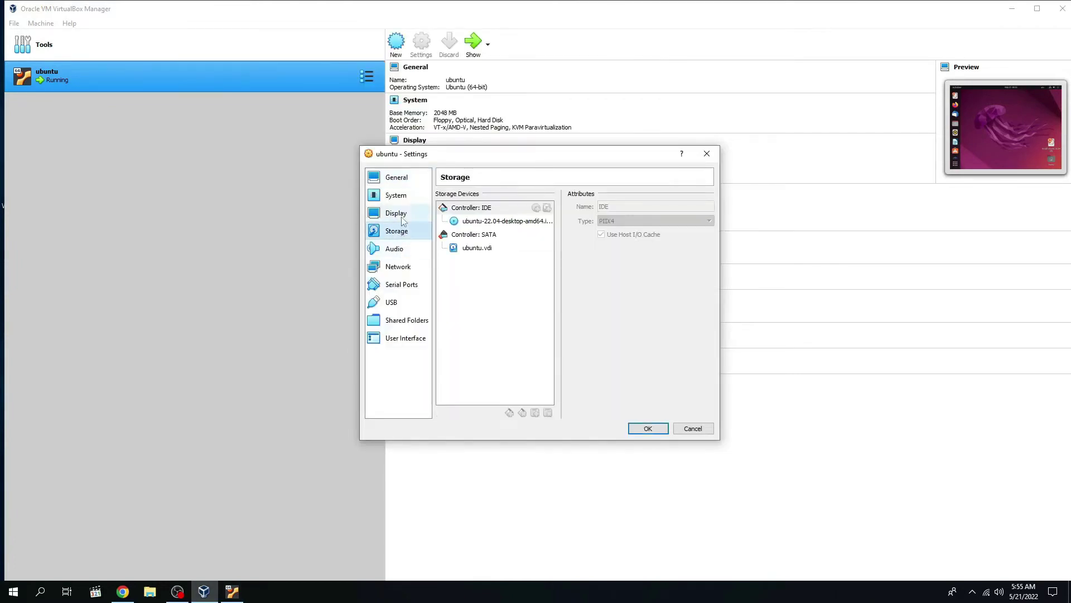
{"action": "left_click", "coordinate": [403, 218]}
{"action": "left_click_drag", "start_coordinate": [550, 267], "coordinate": [610, 268]}
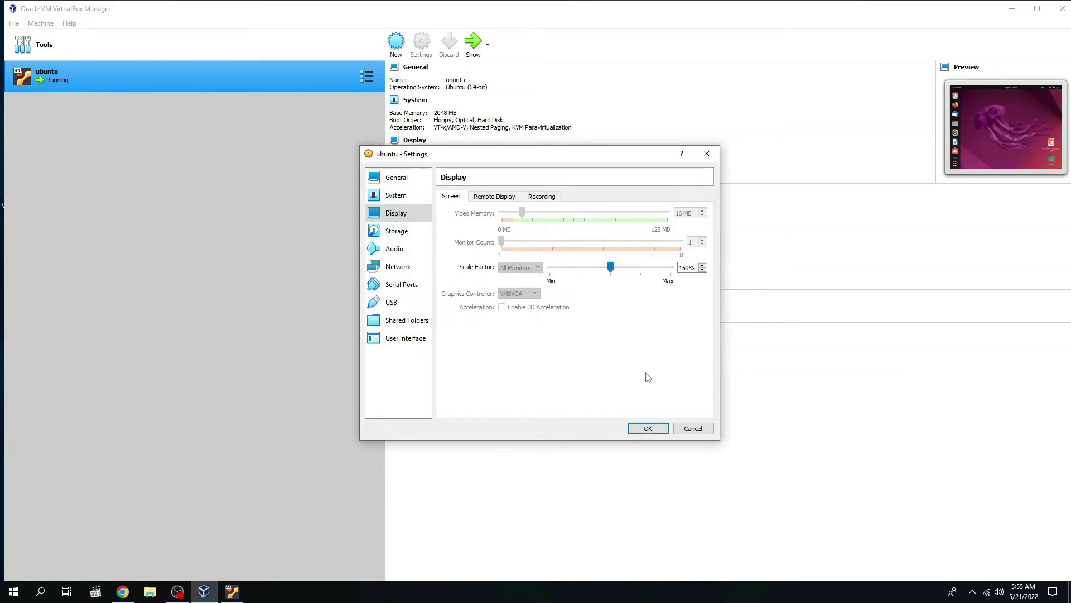
{"action": "left_click", "coordinate": [647, 428]}
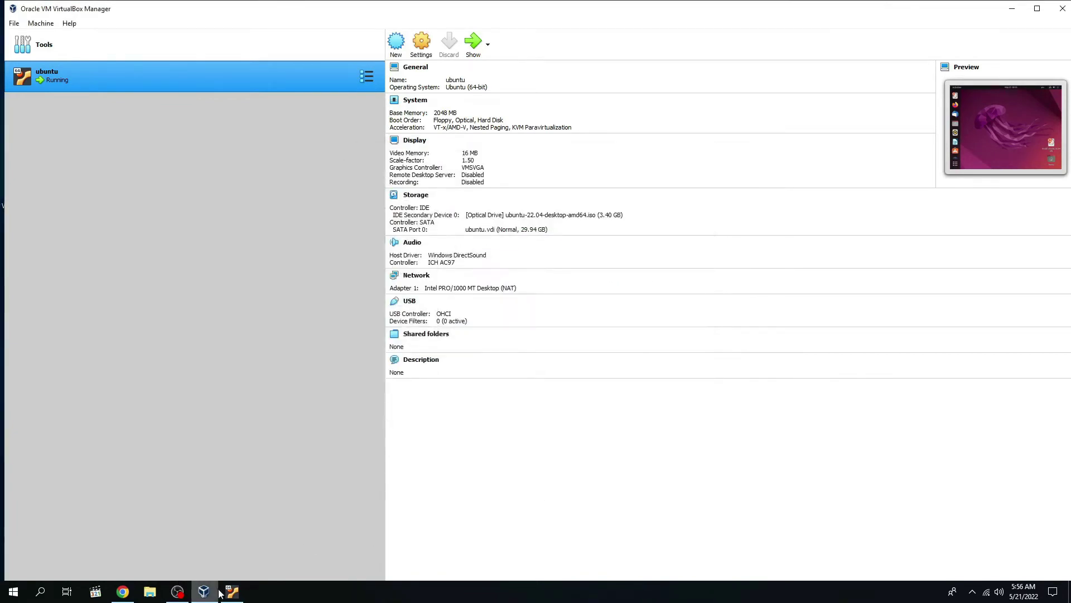
{"action": "left_click", "coordinate": [236, 592]}
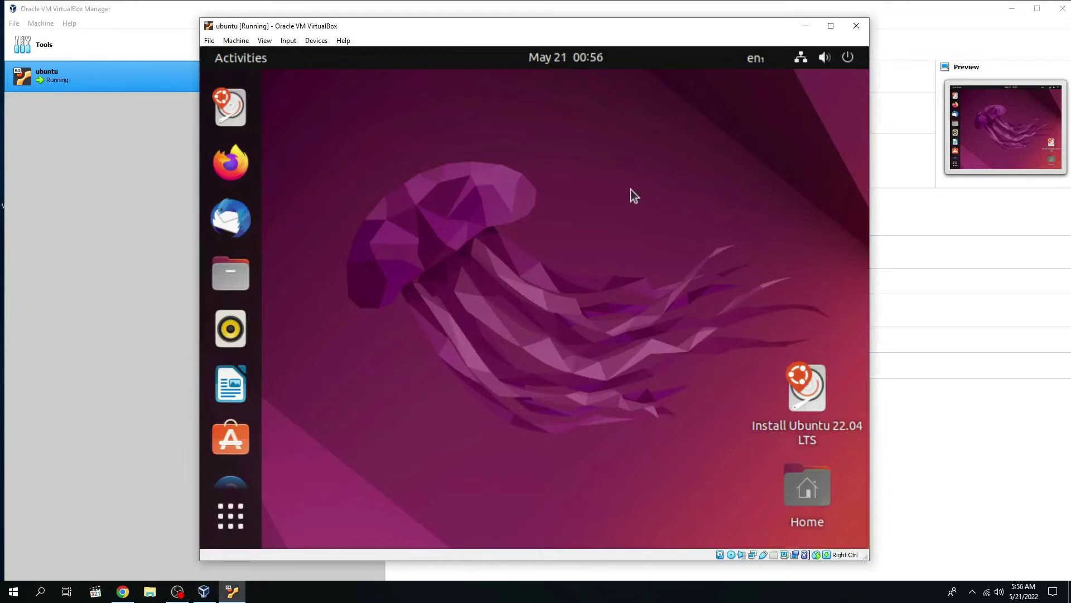
Step: Maximize the VM window and launch the Install Ubuntu 22.04 LTS installer, moving it into view
{"action": "left_click", "coordinate": [831, 25]}
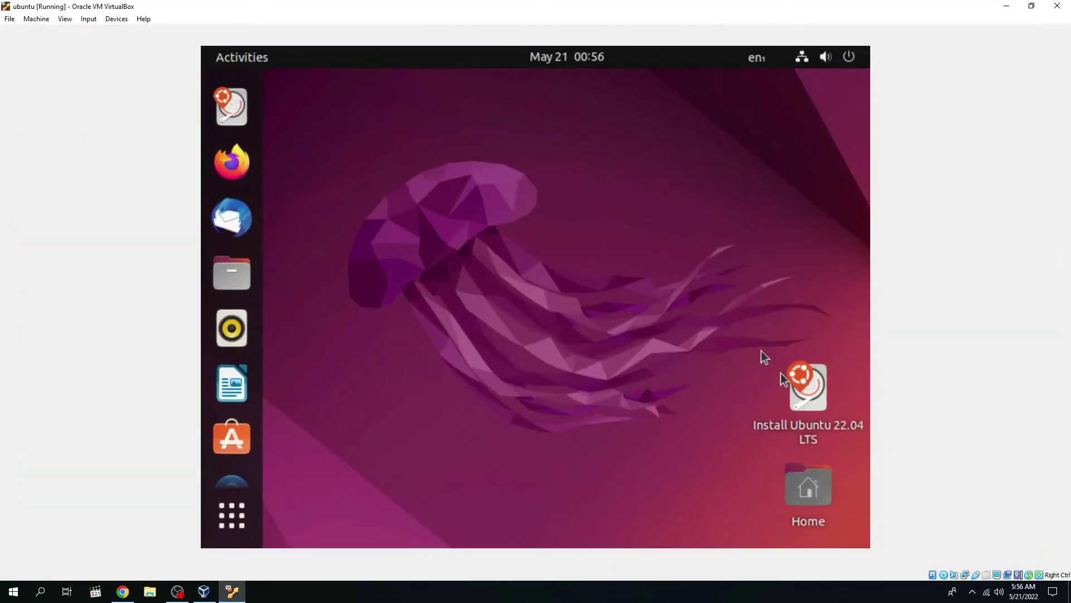
{"action": "left_click", "coordinate": [804, 62]}
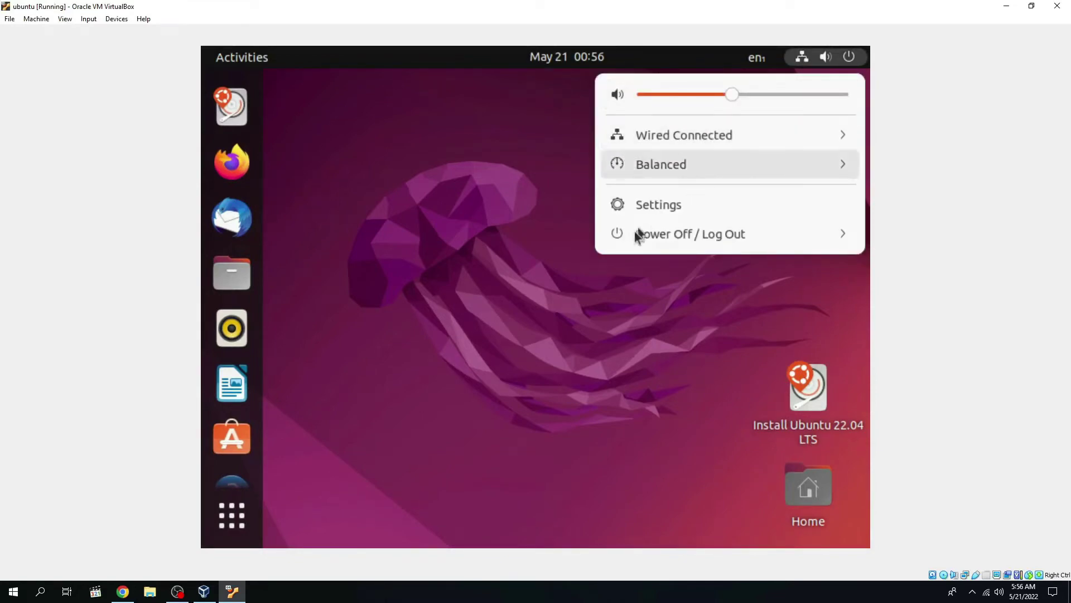
{"action": "left_click", "coordinate": [648, 336]}
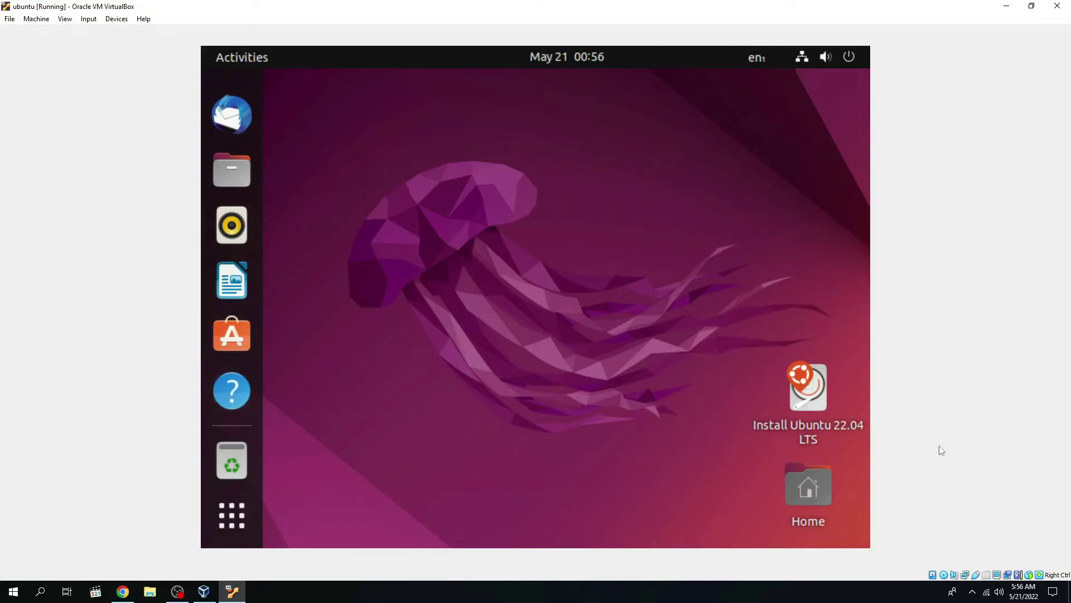
{"action": "left_click", "coordinate": [802, 428]}
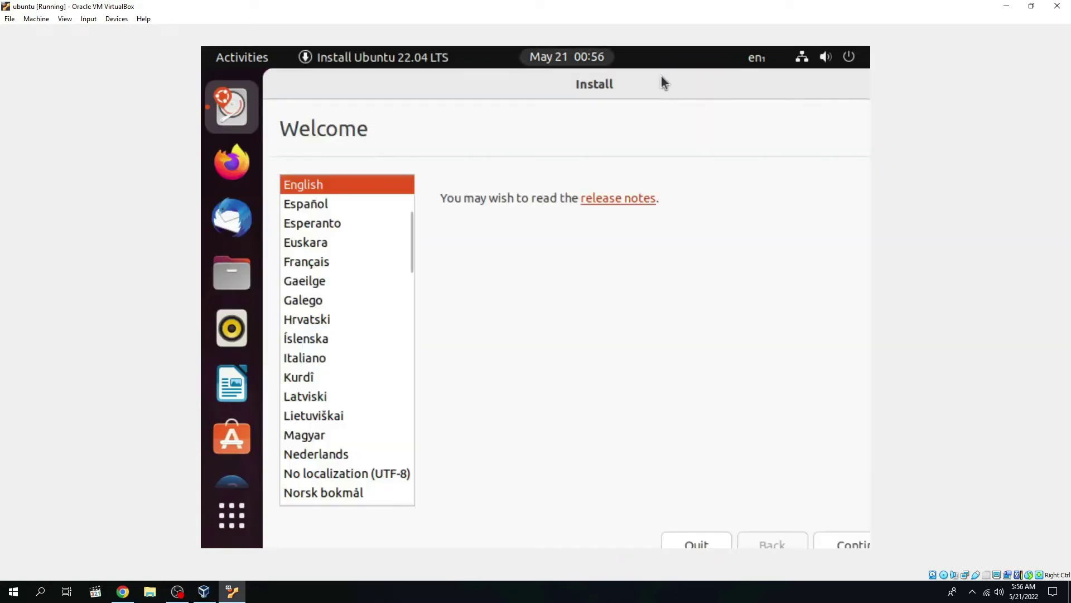
{"action": "left_click_drag", "start_coordinate": [661, 75], "coordinate": [505, 62]}
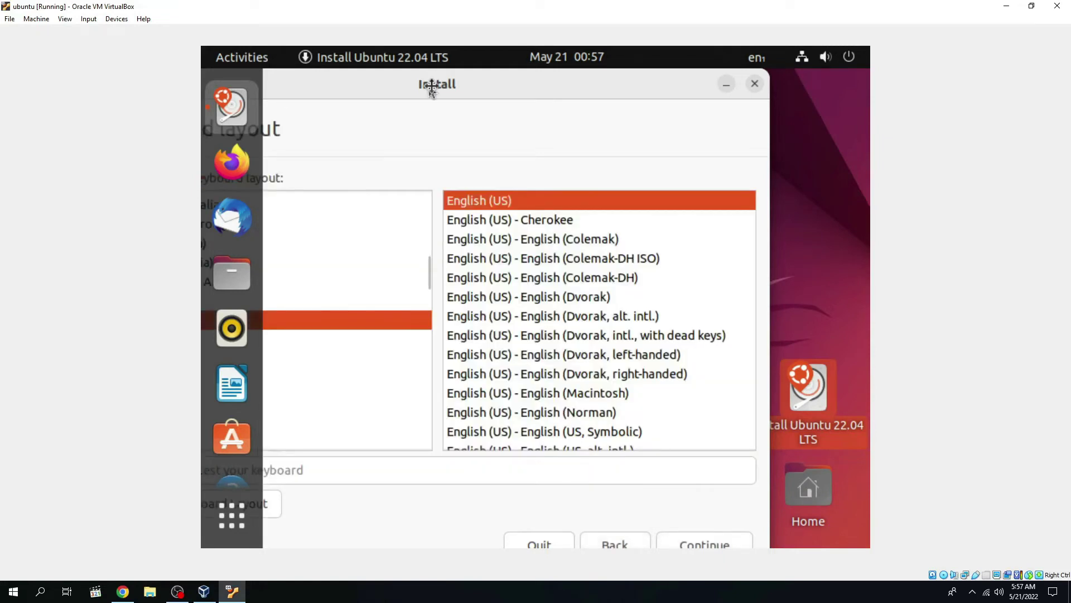
Step: Reposition the installer window so the whole English (US) keyboard layout page shows
{"action": "left_click_drag", "start_coordinate": [432, 87], "coordinate": [636, 81]}
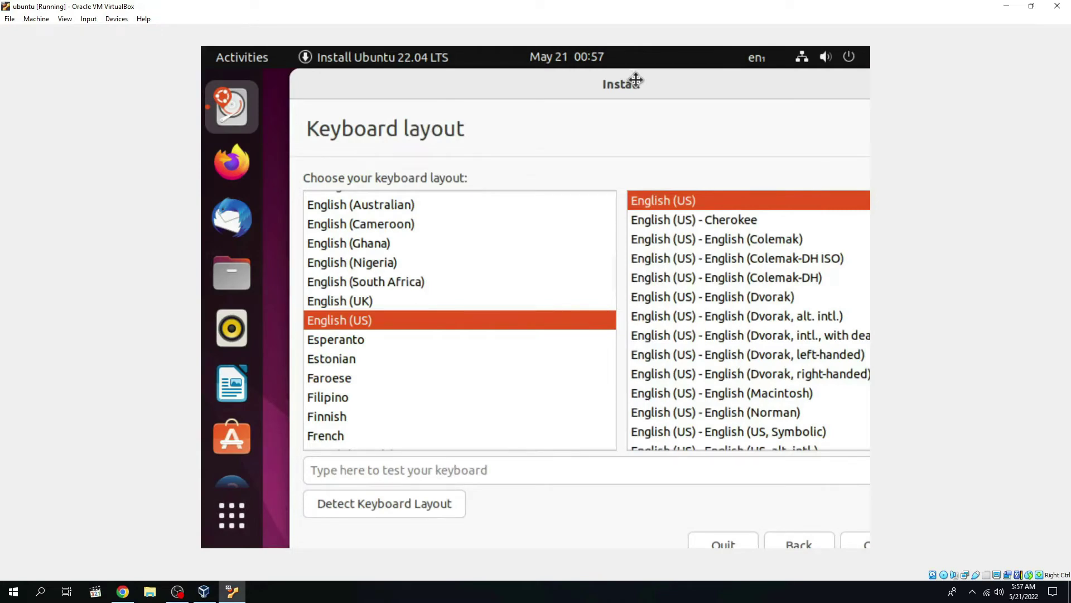
{"action": "left_click_drag", "start_coordinate": [636, 81], "coordinate": [463, 81]}
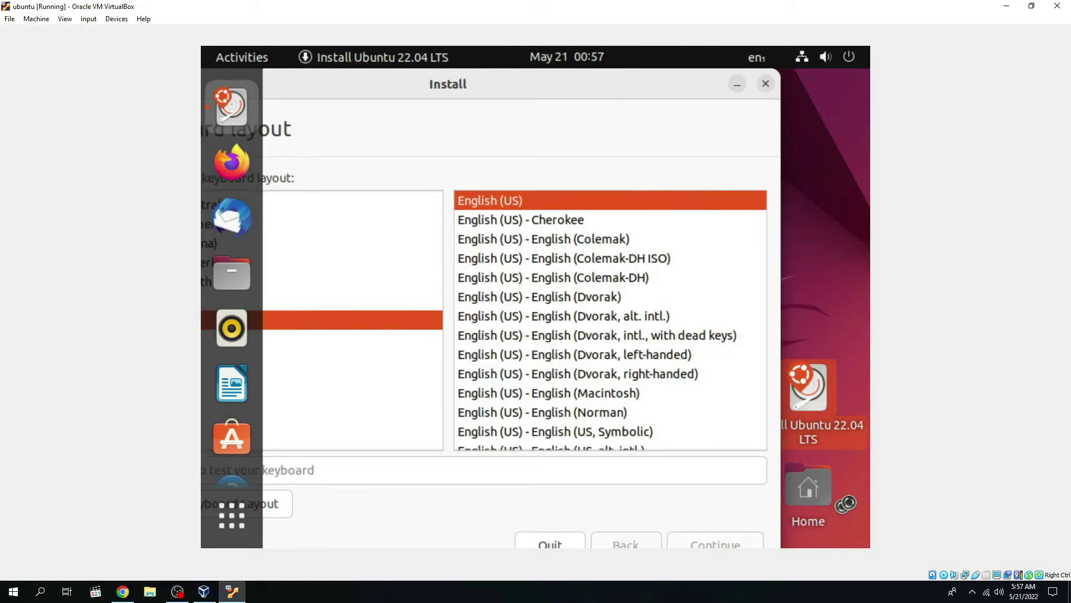
{"action": "left_click_drag", "start_coordinate": [445, 83], "coordinate": [569, 86]}
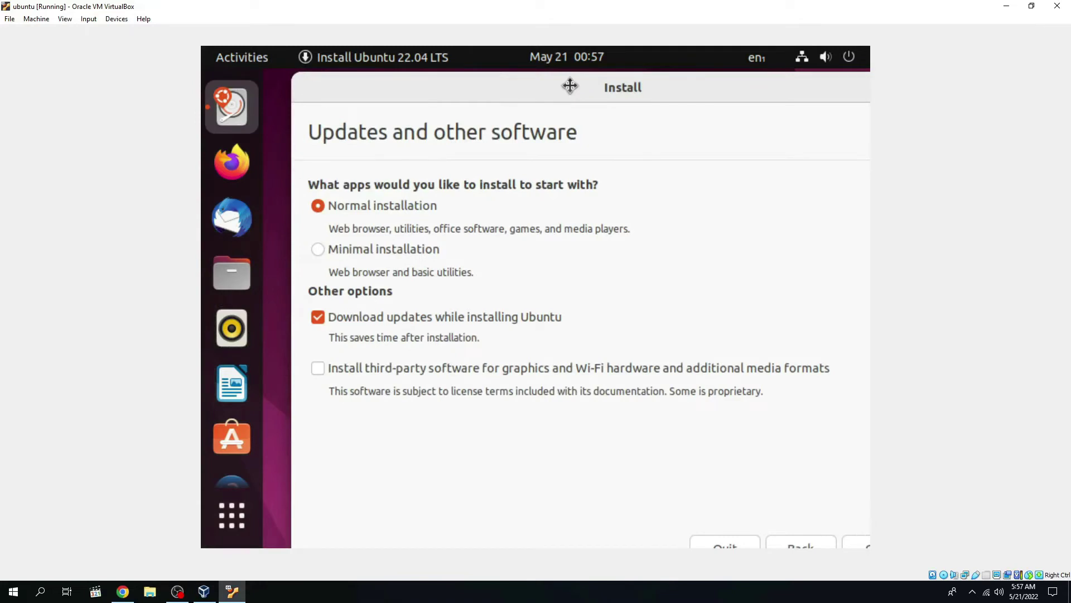
Step: Choose Minimal installation and continue past the Updates and other software page
{"action": "left_click_drag", "start_coordinate": [569, 85], "coordinate": [541, 82]}
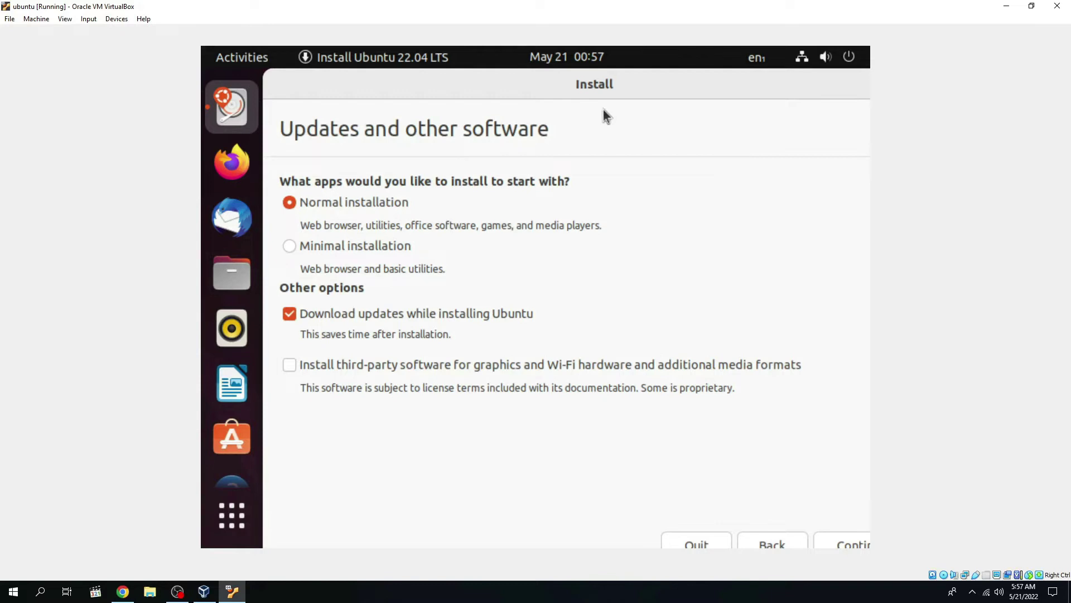
{"action": "left_click_drag", "start_coordinate": [614, 84], "coordinate": [621, 74]}
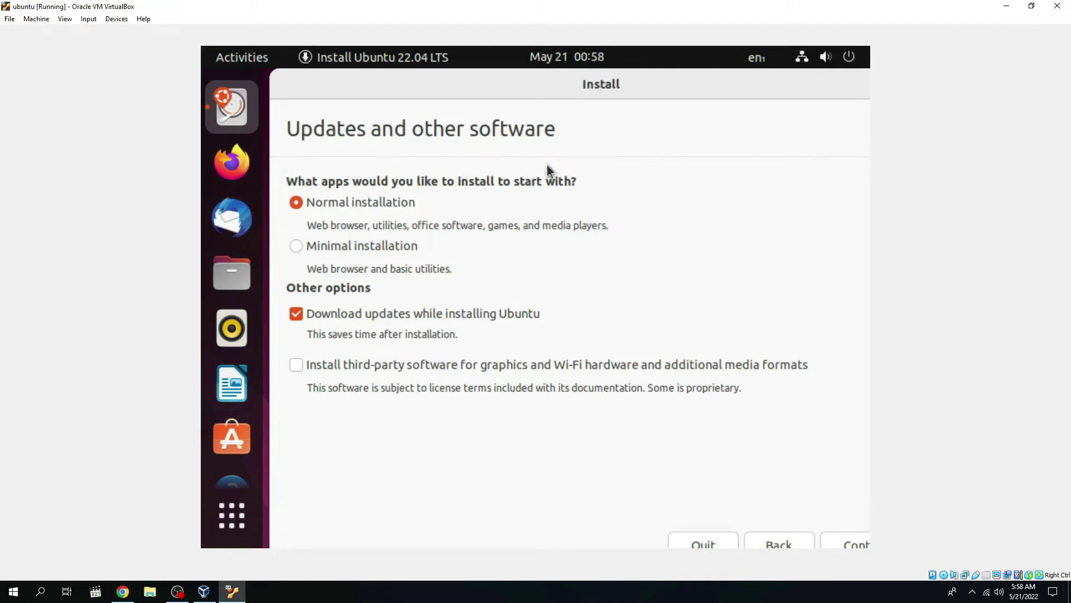
{"action": "left_click", "coordinate": [329, 247]}
{"action": "left_click_drag", "start_coordinate": [685, 103], "coordinate": [603, 89]}
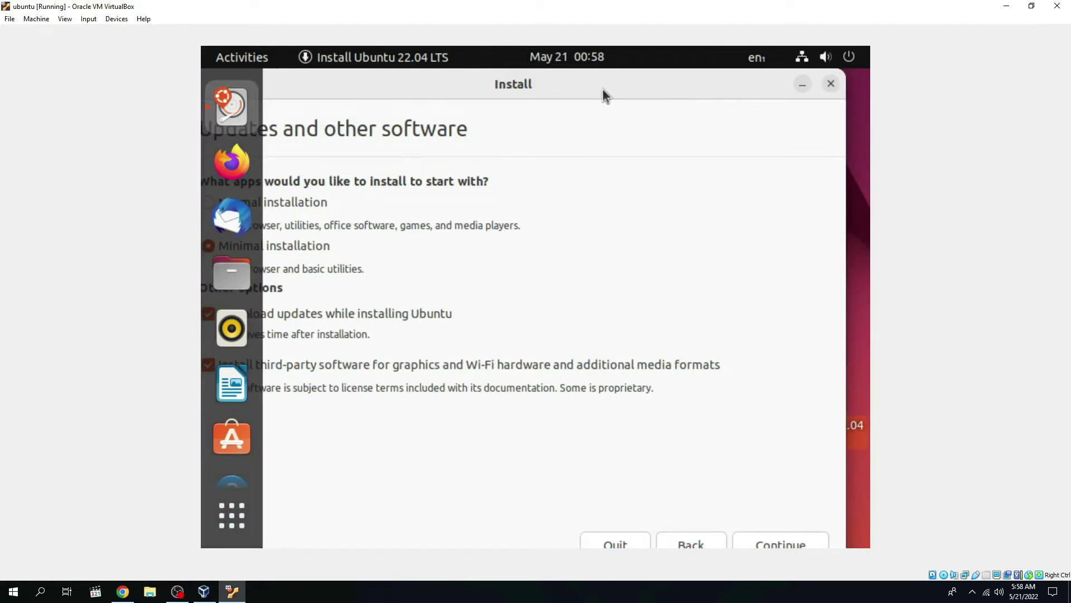
{"action": "left_click", "coordinate": [796, 542]}
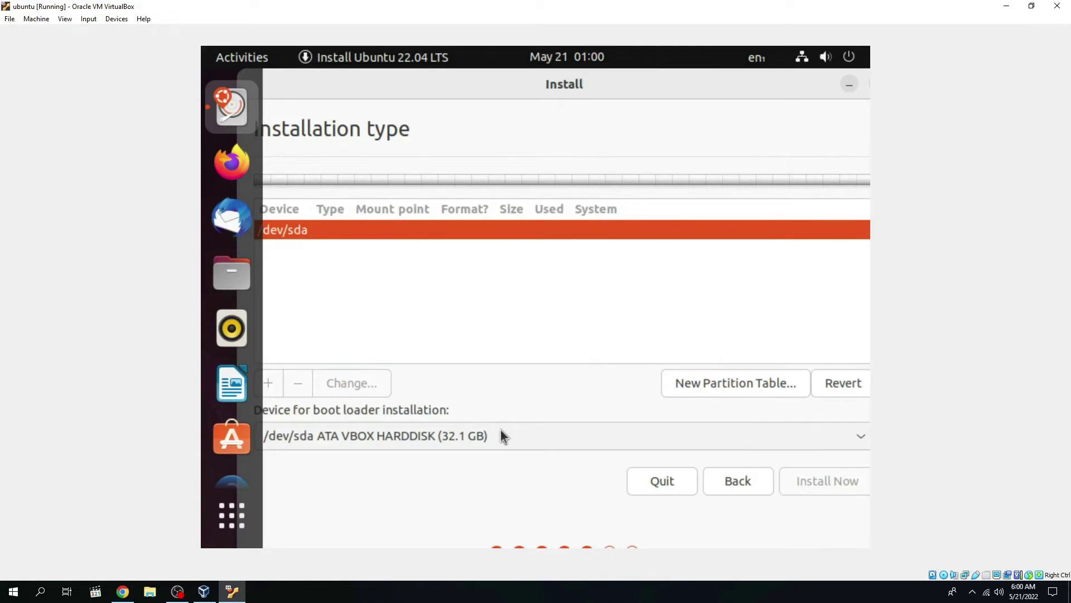
Step: Keep /dev/sda as the boot loader installation device
{"action": "left_click", "coordinate": [501, 433]}
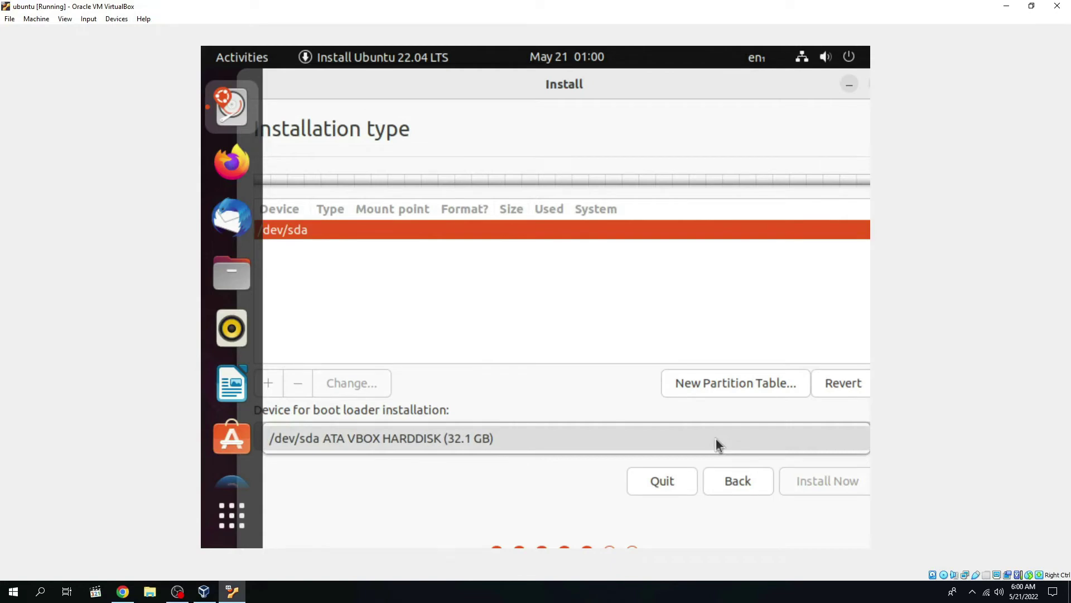
{"action": "left_click", "coordinate": [717, 439]}
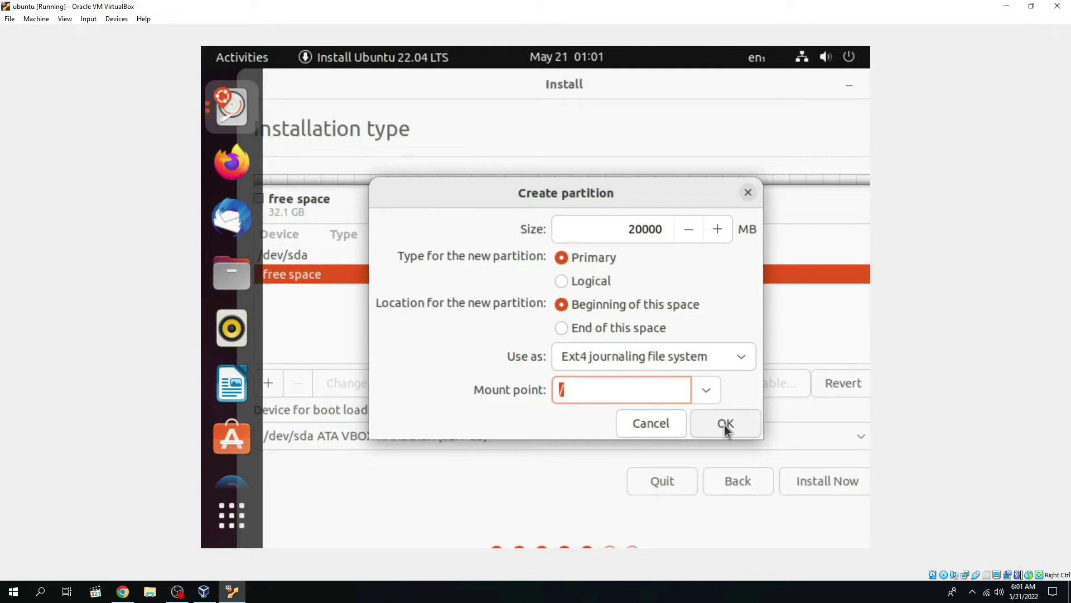
Step: Create the 20000 MB root partition and define a 4000 MB swap area partition
{"action": "left_click", "coordinate": [726, 424]}
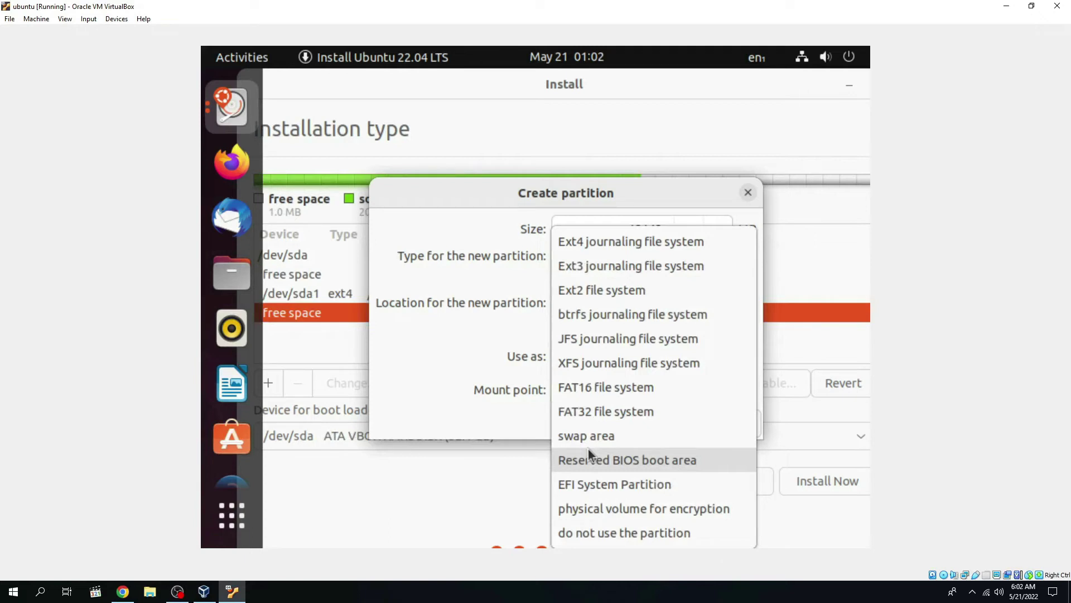
{"action": "left_click", "coordinate": [586, 439]}
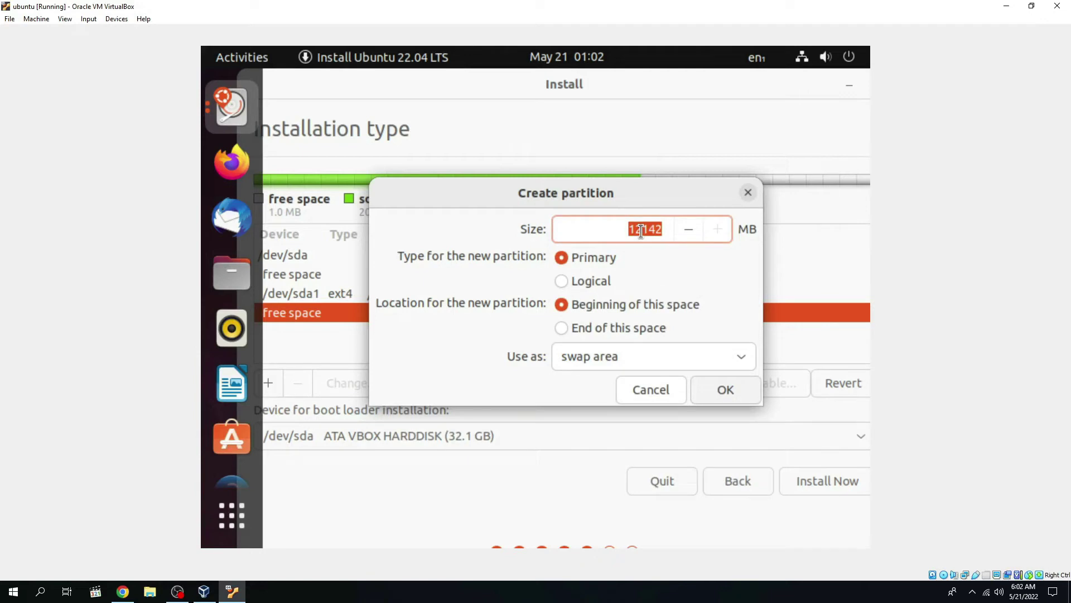
{"action": "type", "text": "4000"}
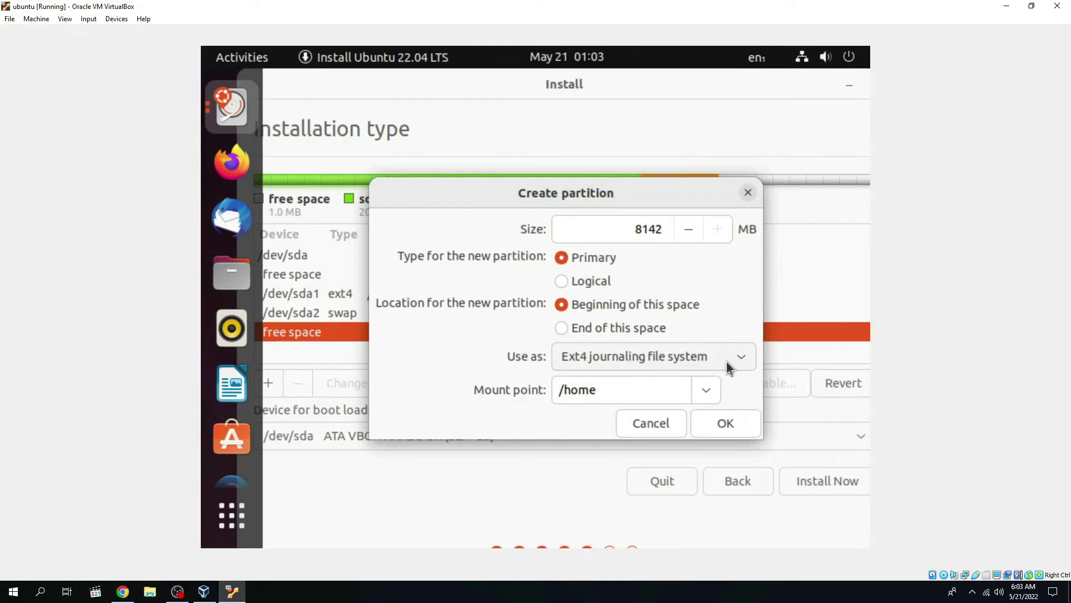
Step: Create an 8141 MB Ext4 /home partition from the remaining space
{"action": "left_click", "coordinate": [728, 368]}
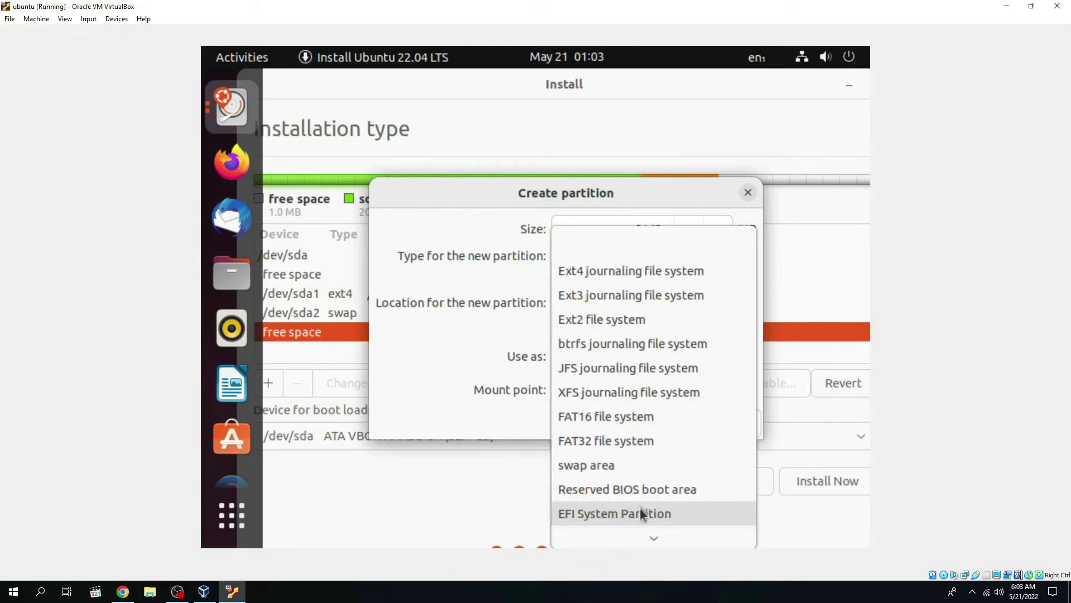
{"action": "left_click", "coordinate": [575, 279]}
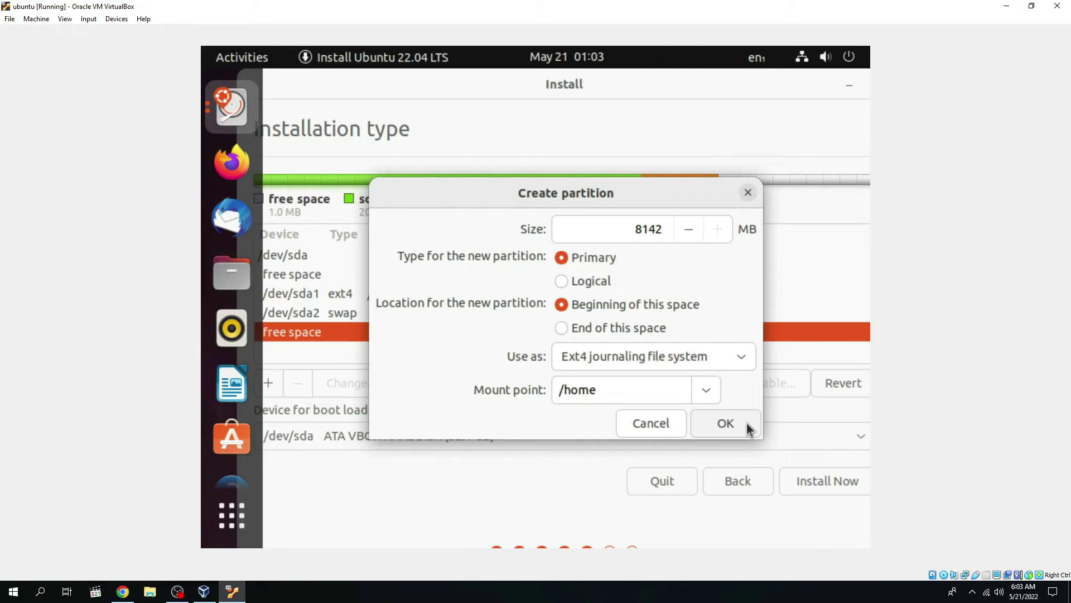
{"action": "left_click", "coordinate": [748, 429]}
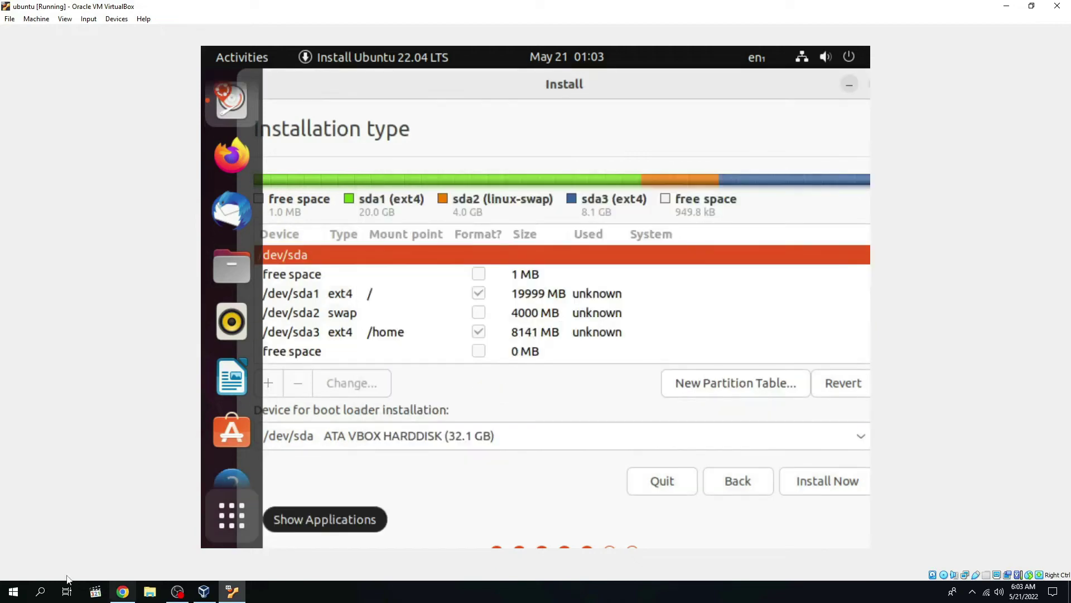
{"action": "mouse_move", "coordinate": [170, 590]}
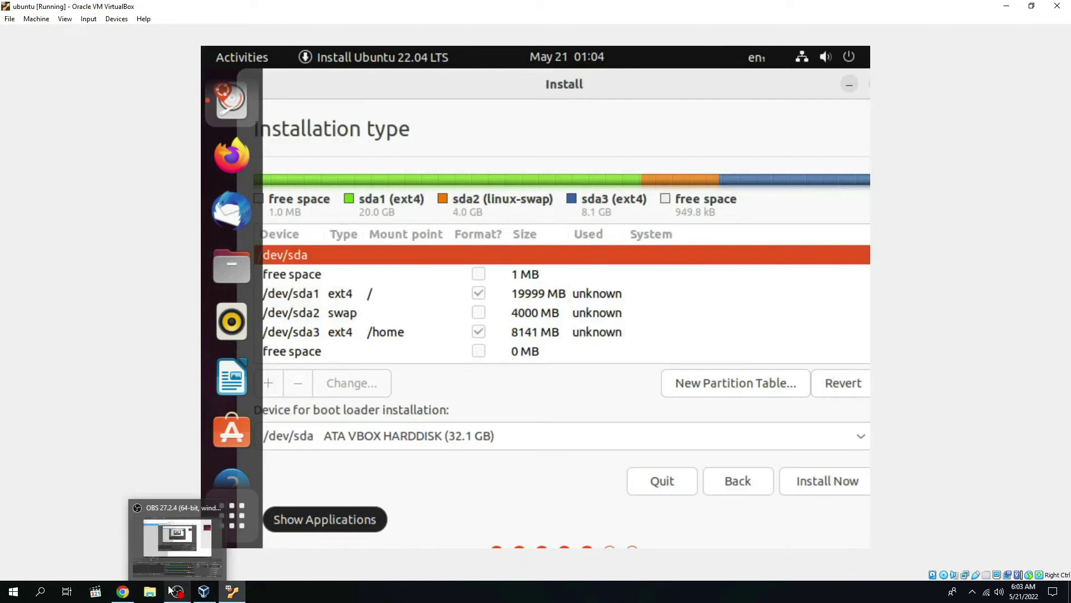
Step: Open a File Explorer window from the Windows Start menu
{"action": "key", "text": "super"}
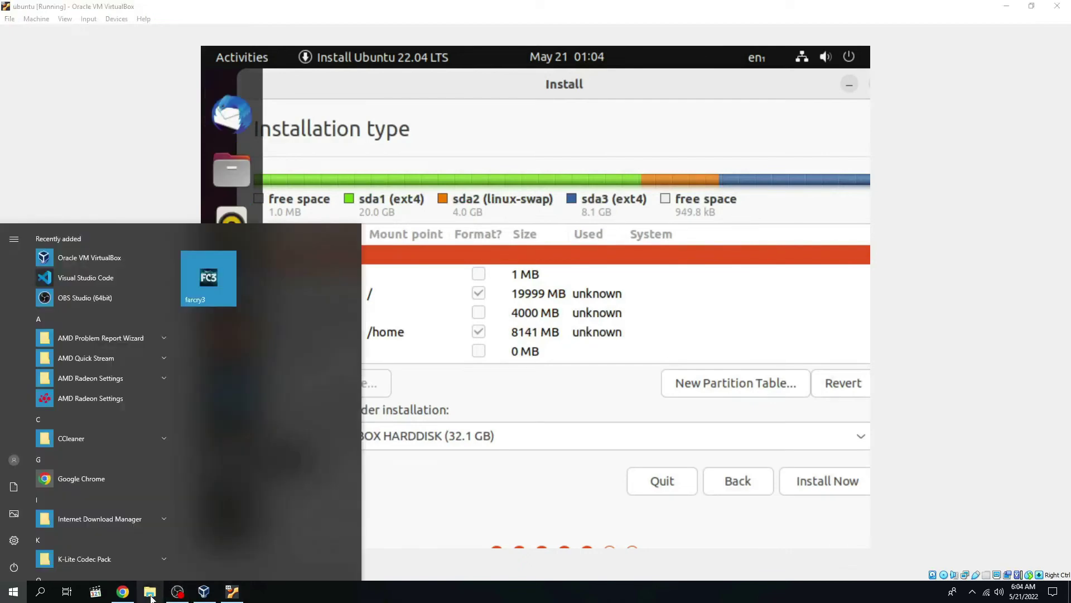
{"action": "left_click", "coordinate": [150, 595]}
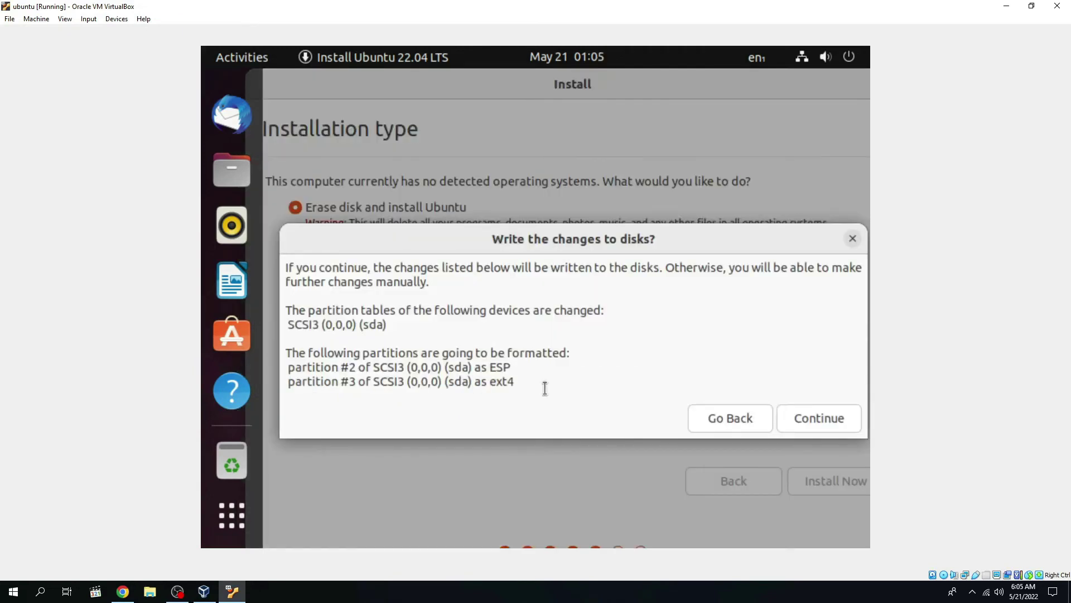
Step: Confirm writing the partition changes to disk and continue the installer
{"action": "key", "text": "Return"}
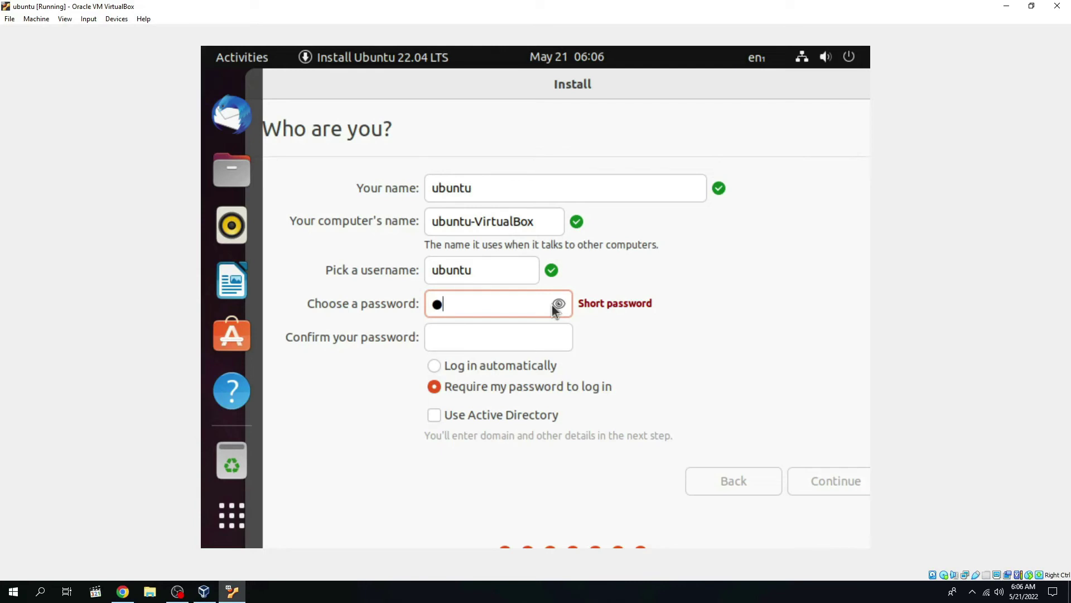
Step: Enter and confirm the account password, then continue the installation past the account step
{"action": "type", "text": "23"}
{"action": "key", "text": "Tab"}
{"action": "type", "text": "123"}
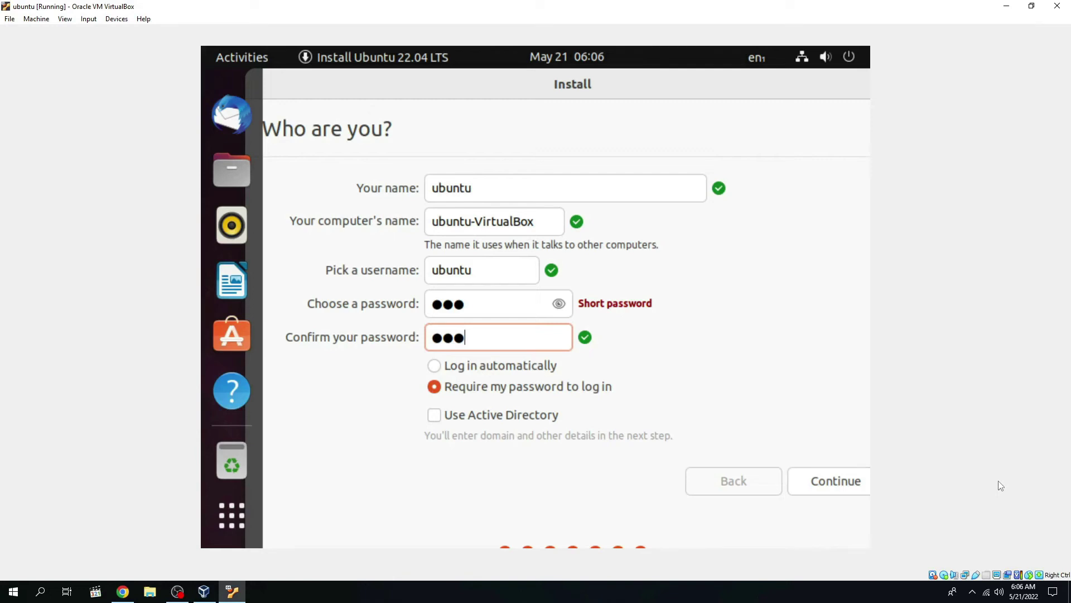
{"action": "key", "text": "Return"}
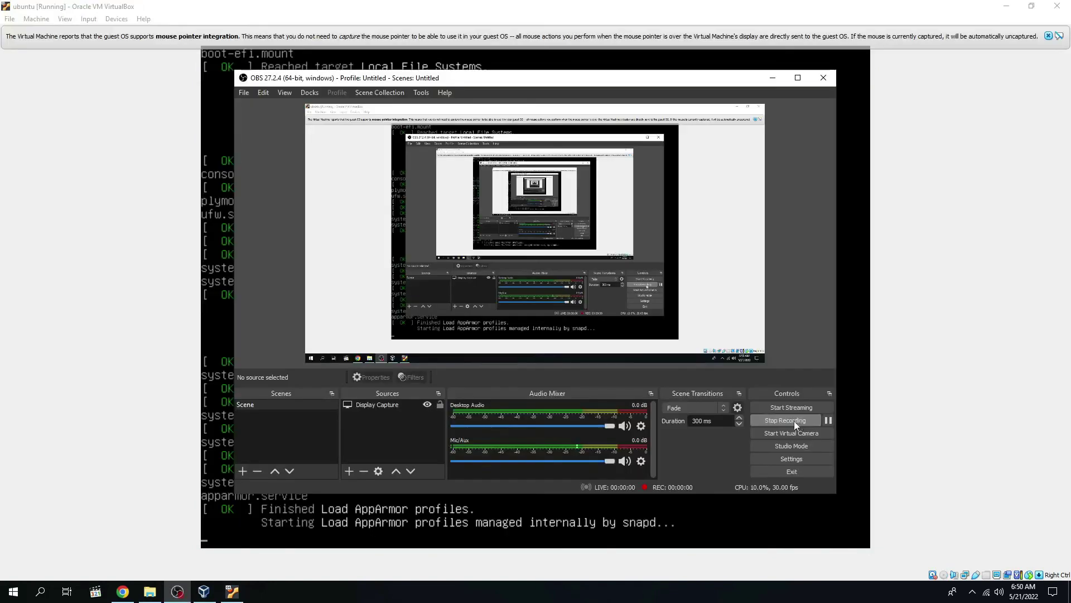
Step: Open the ubuntu VM's Storage settings and try removing the empty optical drive
{"action": "left_click", "coordinate": [772, 78]}
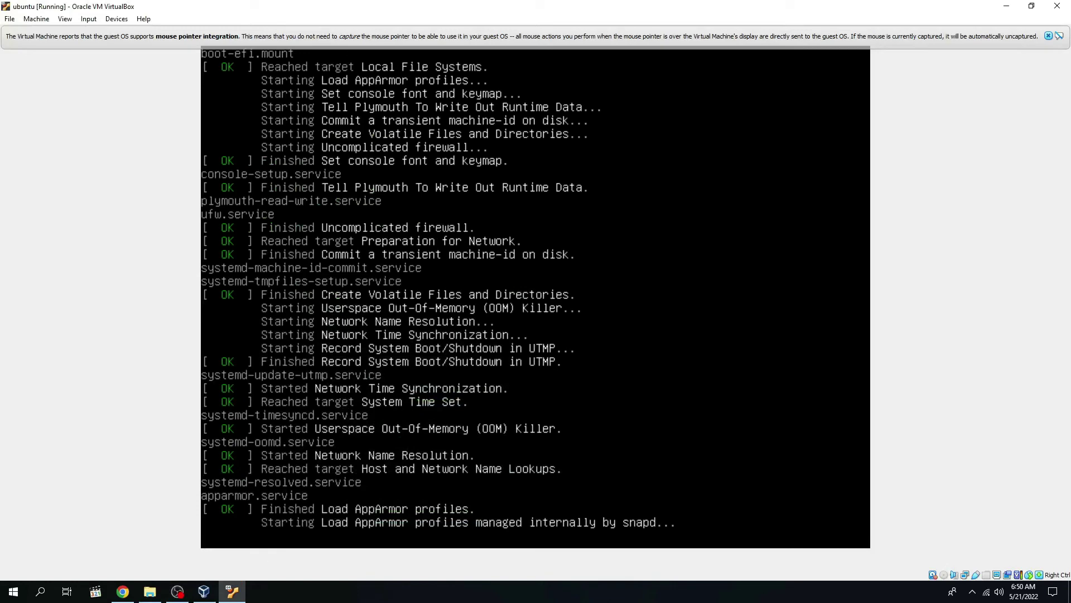
{"action": "left_click", "coordinate": [204, 591]}
{"action": "left_click", "coordinate": [367, 76]}
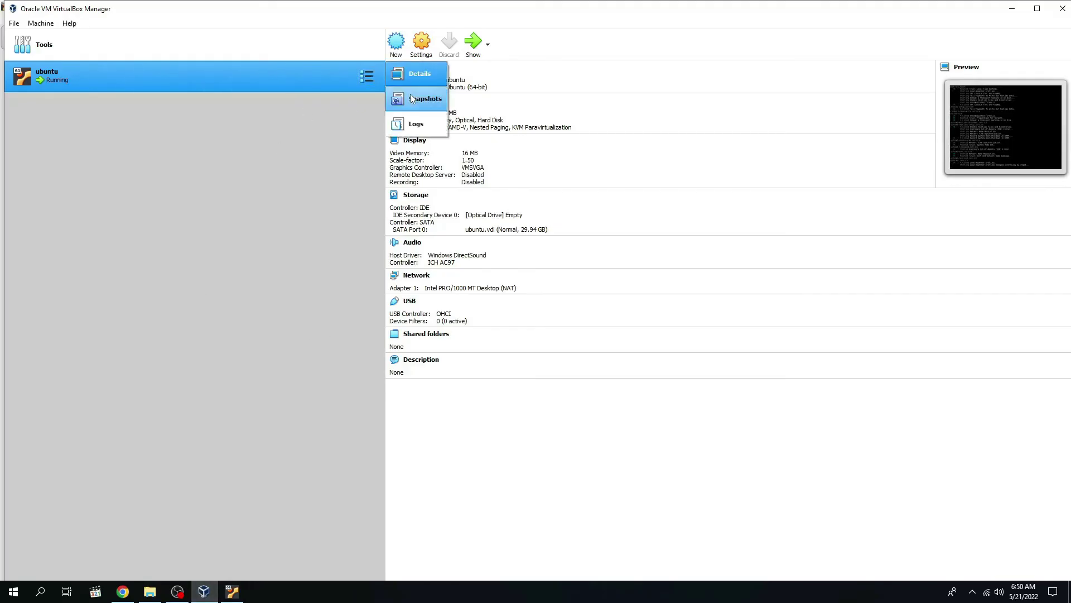
{"action": "left_click", "coordinate": [422, 47]}
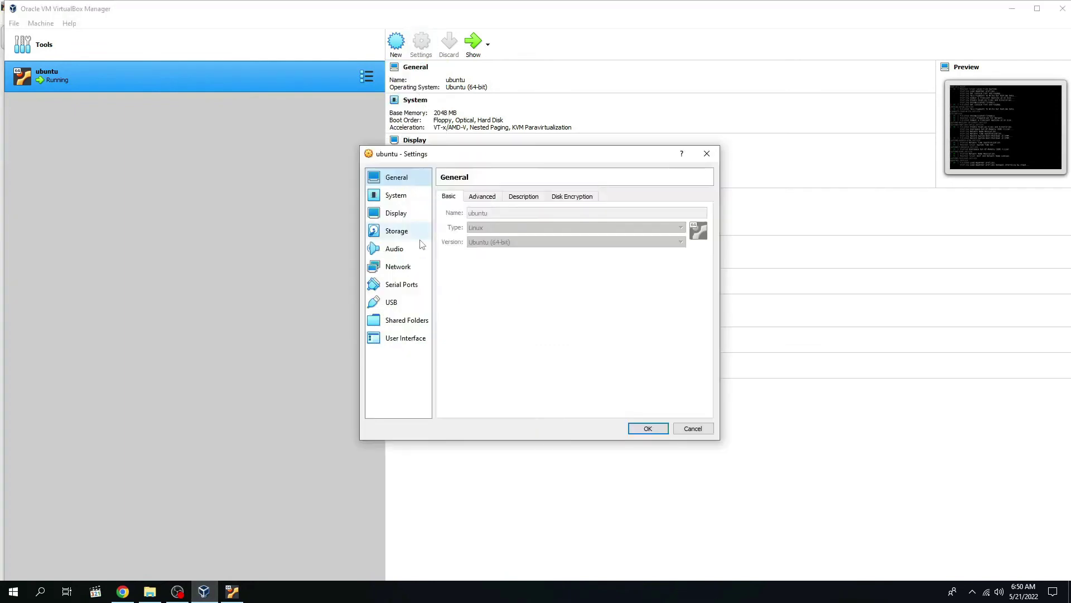
{"action": "left_click", "coordinate": [397, 228]}
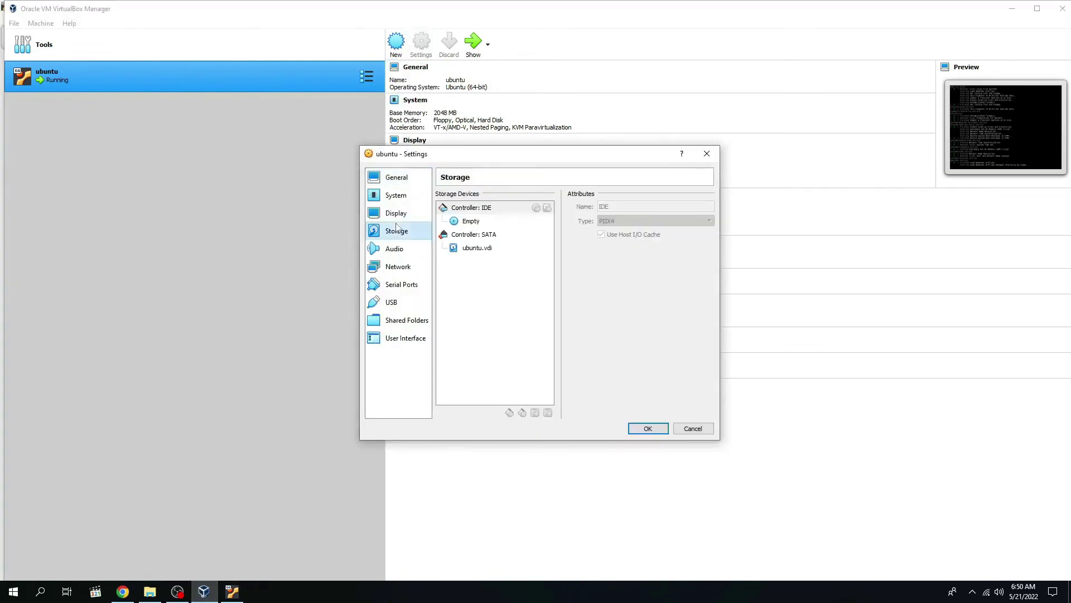
{"action": "left_click", "coordinate": [473, 222]}
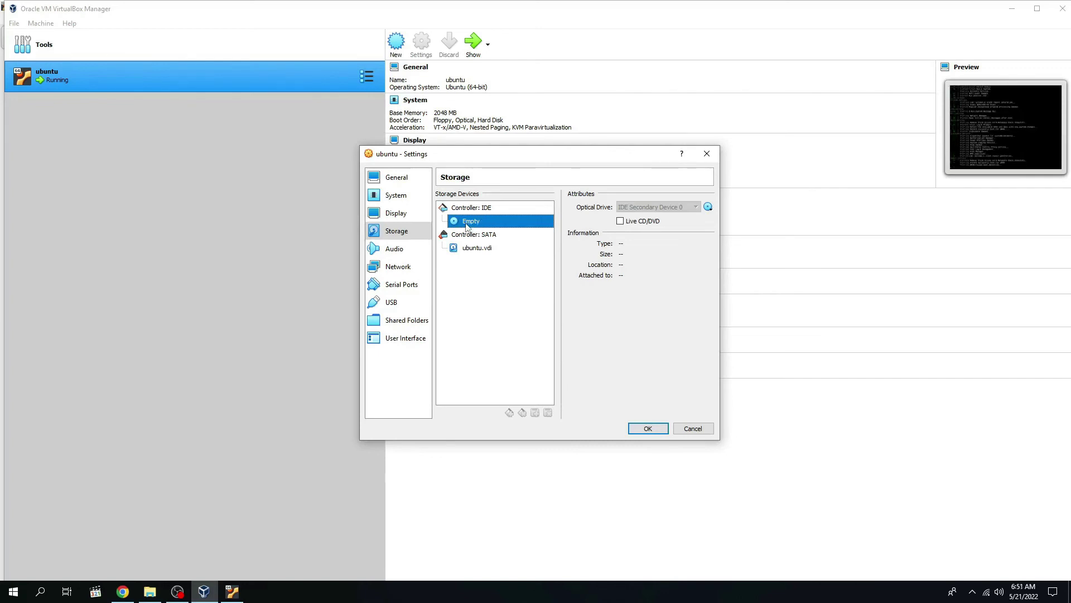
{"action": "right_click", "coordinate": [466, 226]}
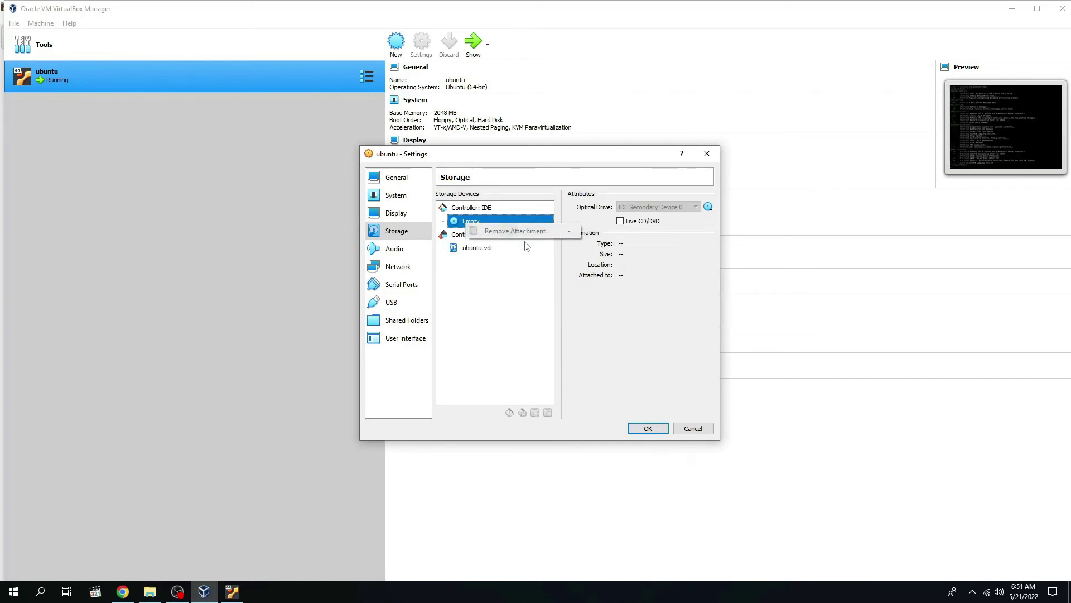
{"action": "left_click", "coordinate": [481, 325]}
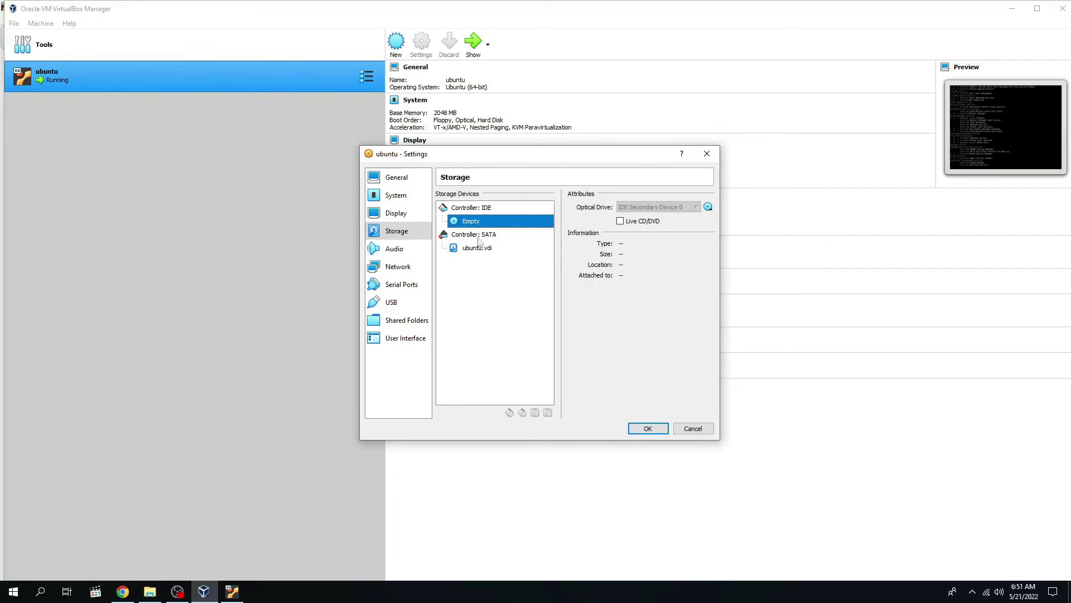
Step: Power off the running ubuntu VM and dismiss the settings-changed question
{"action": "left_click", "coordinate": [235, 595]}
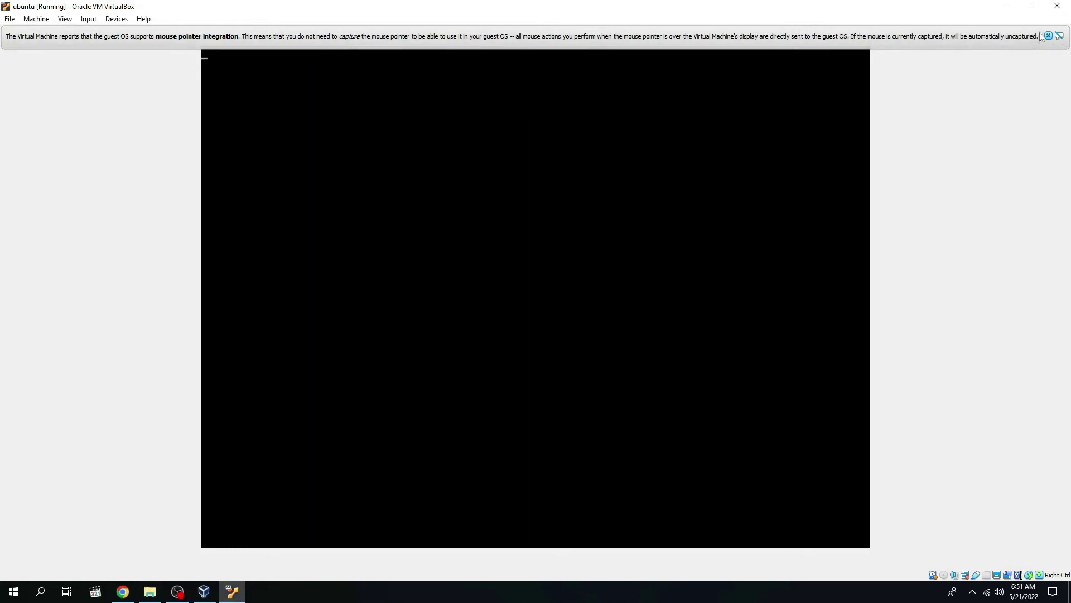
{"action": "left_click", "coordinate": [1048, 36]}
{"action": "left_click", "coordinate": [1057, 7]}
{"action": "left_click", "coordinate": [489, 322]}
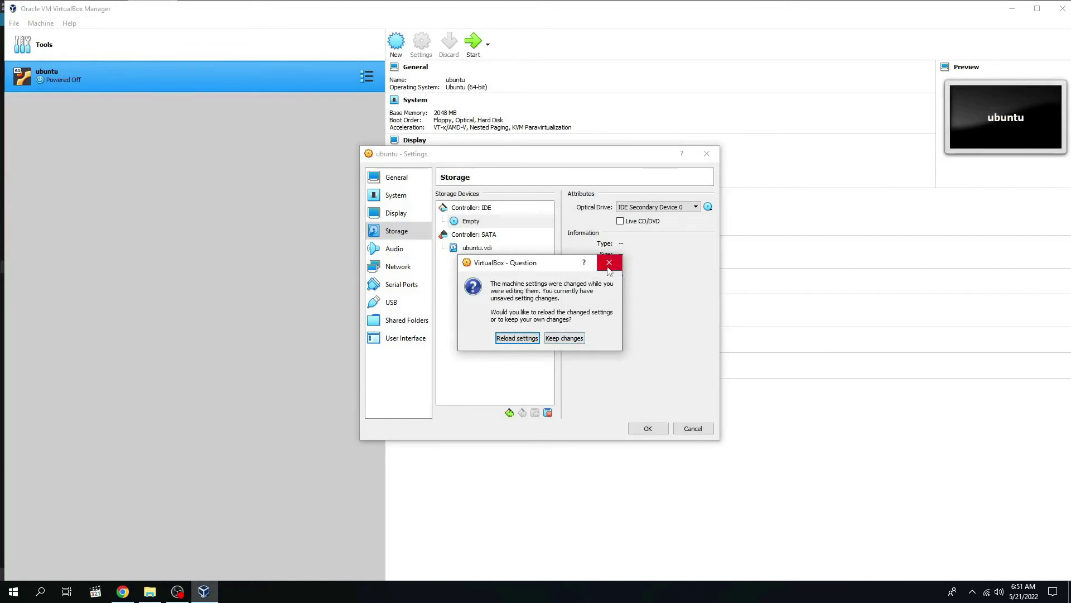
{"action": "left_click", "coordinate": [609, 263]}
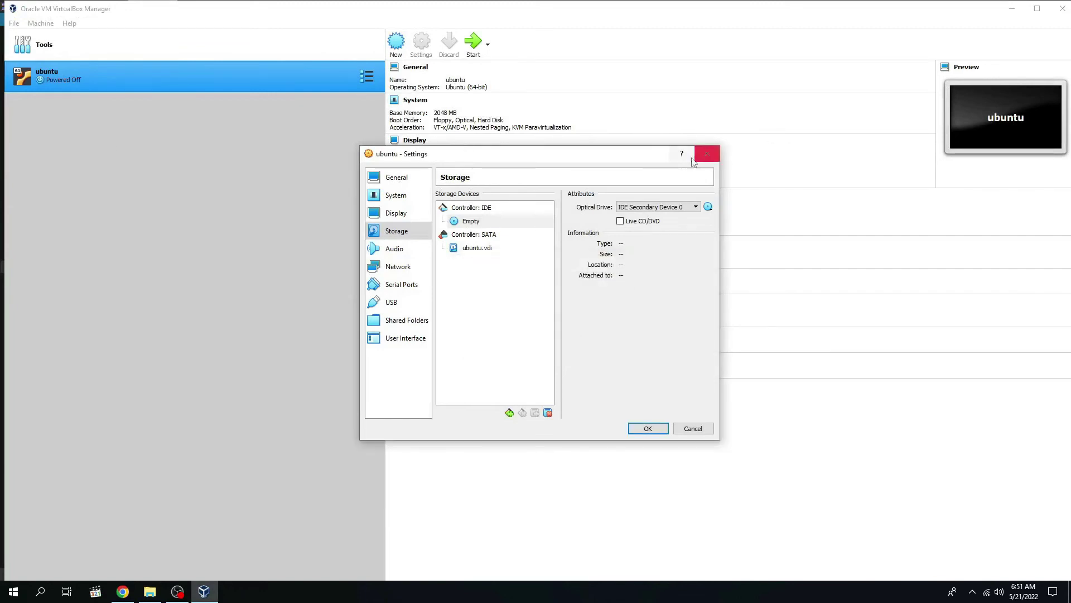
Step: Discard the open Settings dialog and log into Ubuntu with the account password
{"action": "left_click", "coordinate": [694, 435]}
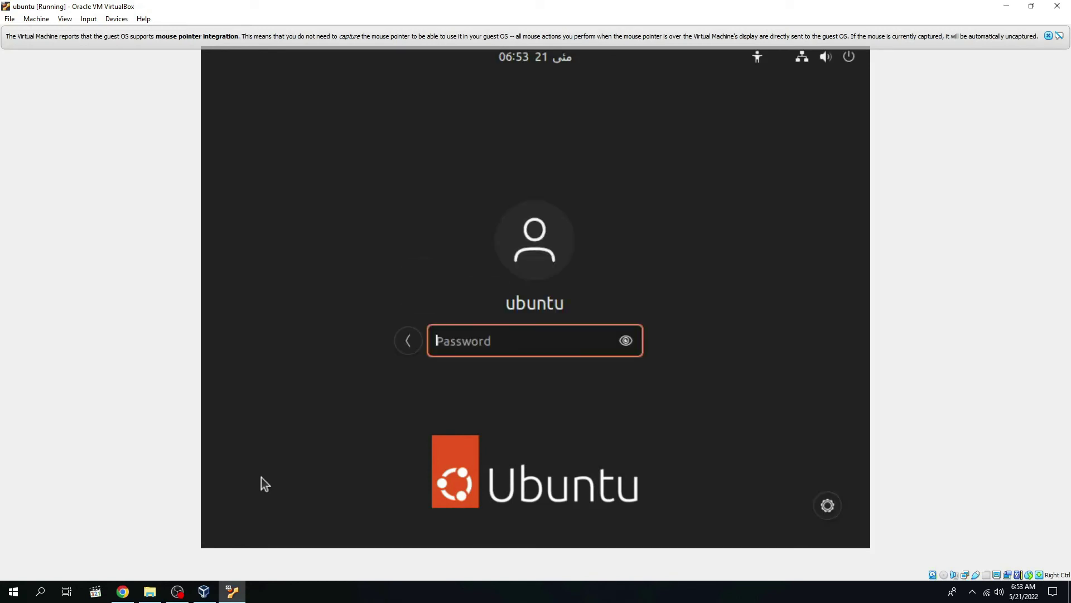
{"action": "type", "text": "123"}
{"action": "key", "text": "Return"}
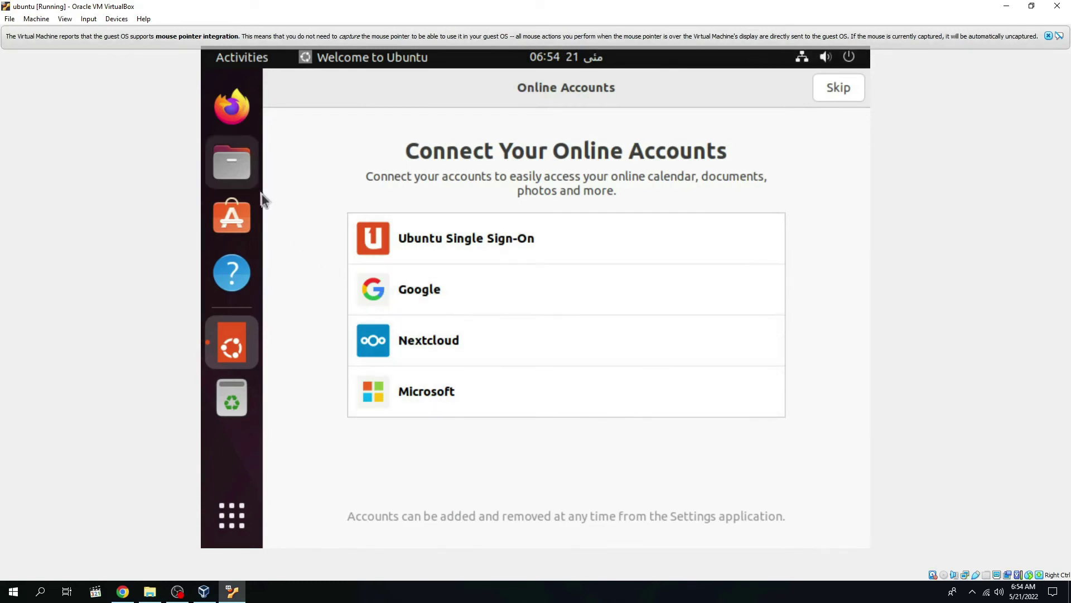
Step: Skip online accounts, choose to send system info to Canonical, and advance to the final page
{"action": "left_click", "coordinate": [240, 167]}
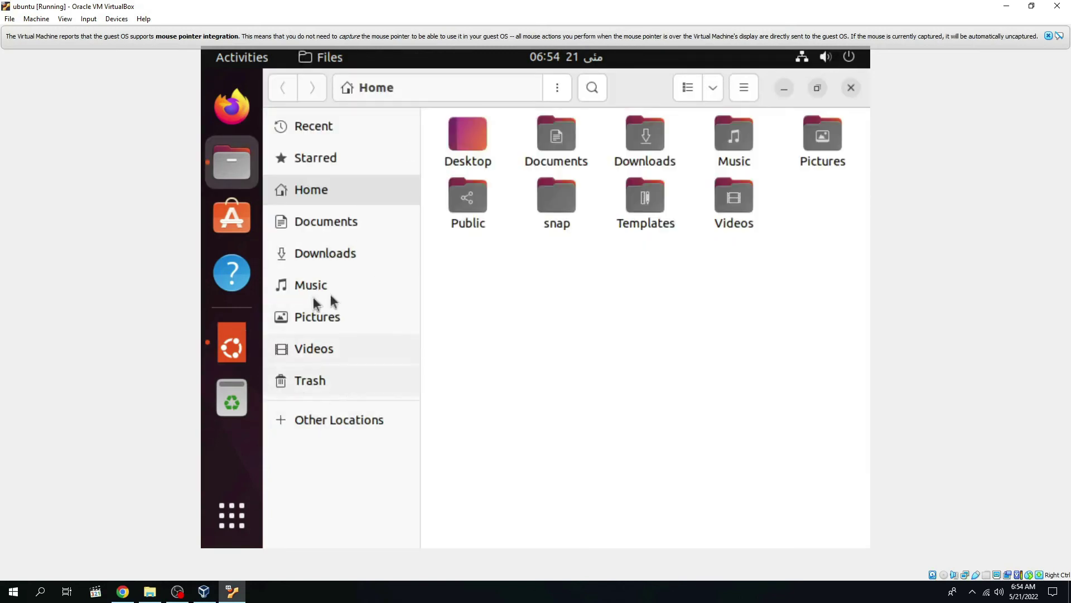
{"action": "left_click", "coordinate": [243, 339]}
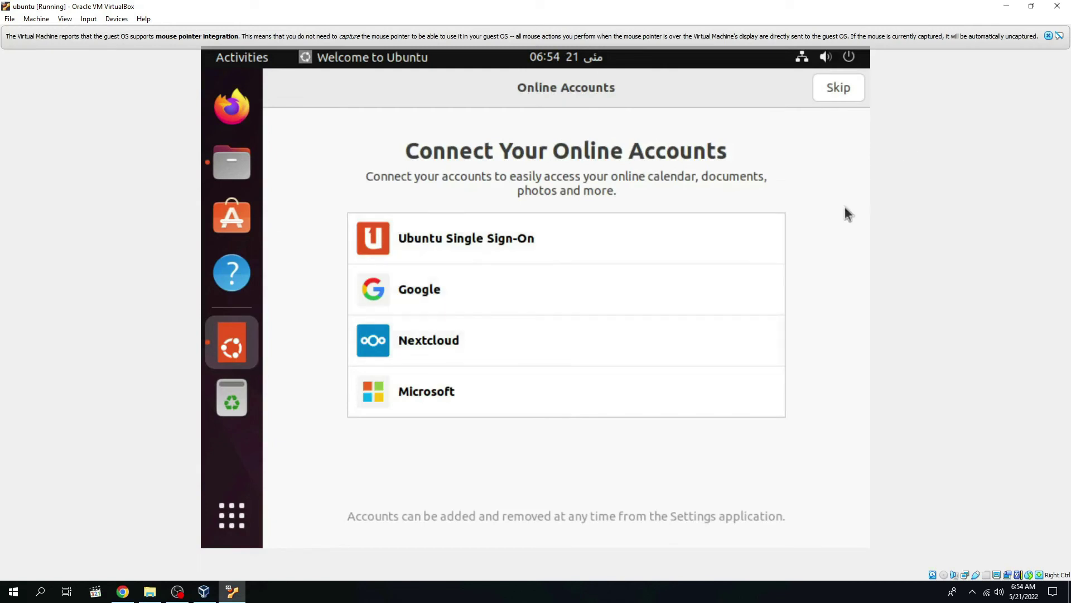
{"action": "left_click", "coordinate": [842, 90]}
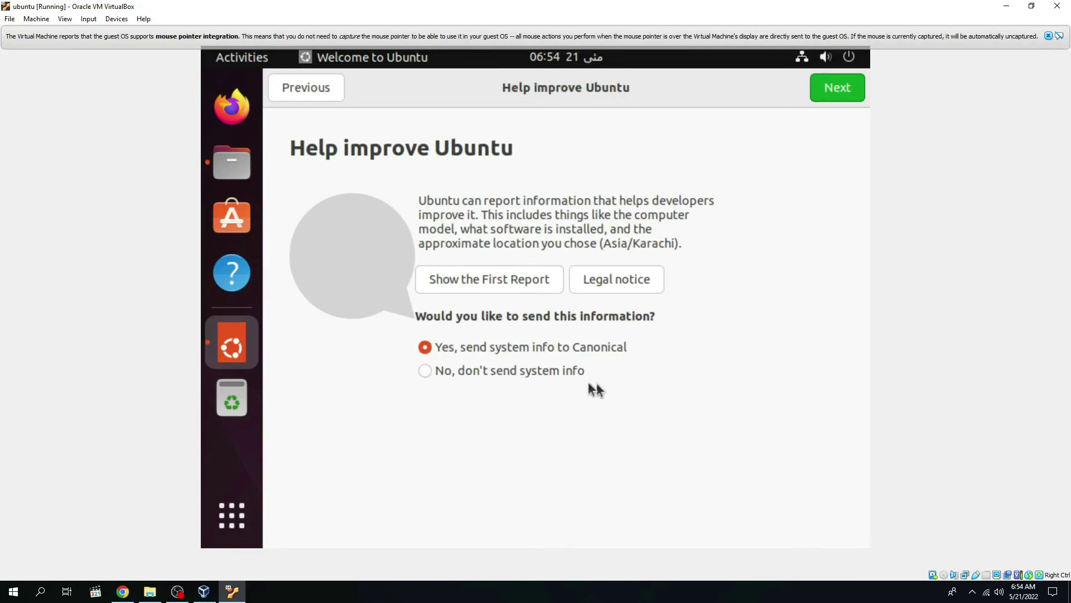
{"action": "left_click", "coordinate": [542, 378]}
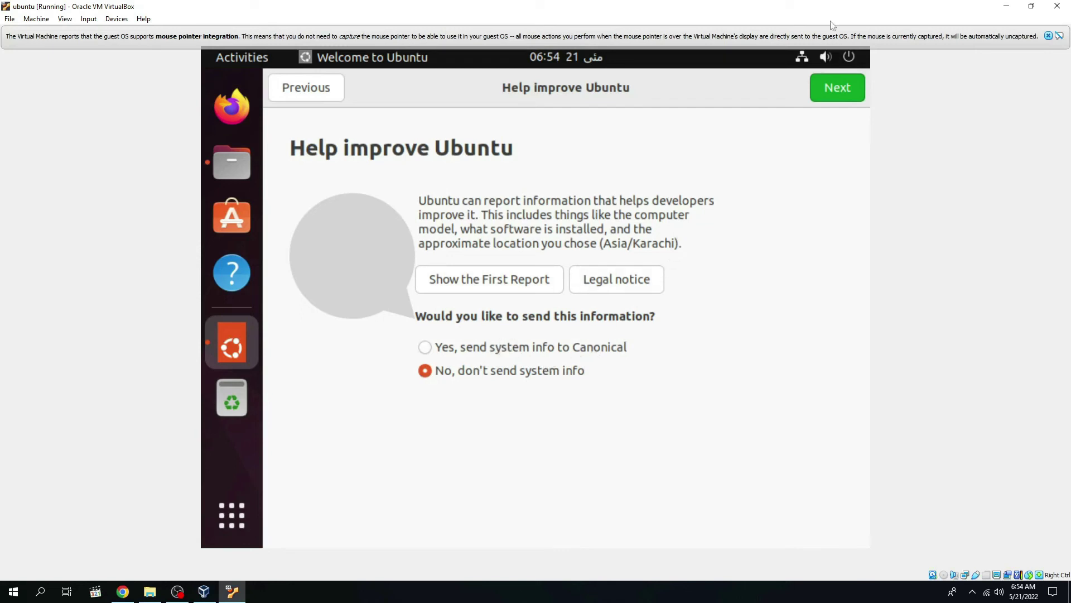
{"action": "left_click", "coordinate": [530, 346]}
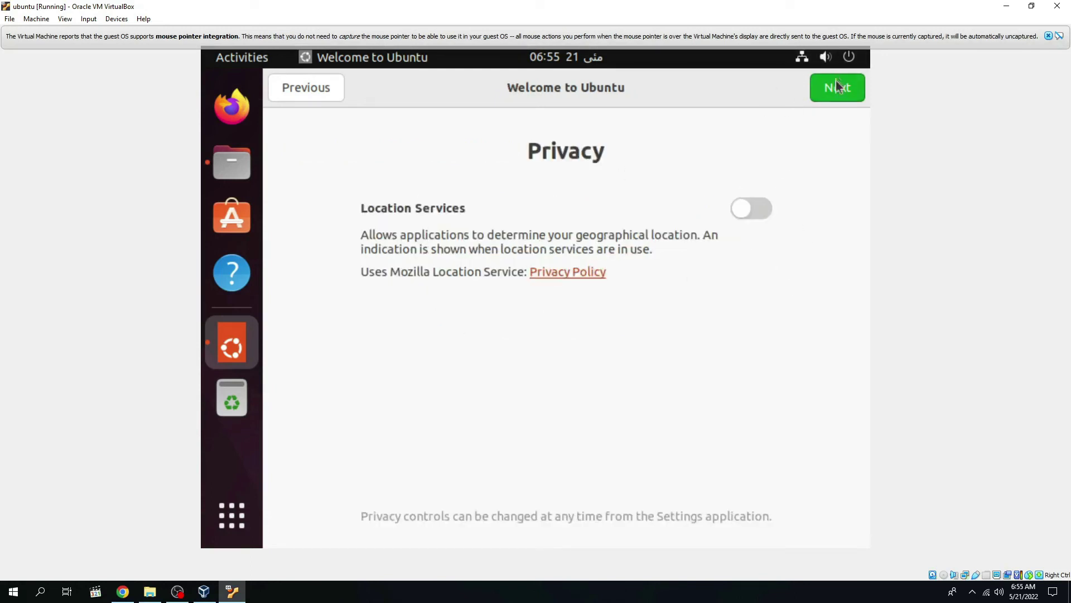
{"action": "left_click", "coordinate": [838, 100]}
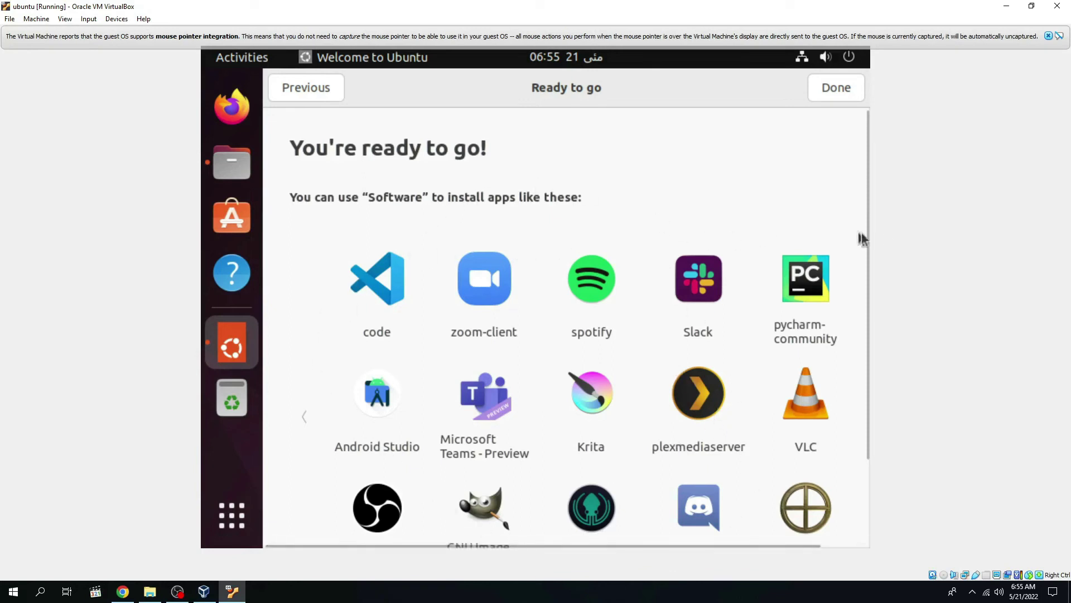
Step: Close the Welcome to Ubuntu window with Alt+F4
{"action": "mouse_move", "coordinate": [865, 212]}
{"action": "left_mouse_down"}
{"action": "mouse_move", "coordinate": [859, 287]}
{"action": "mouse_move", "coordinate": [845, 215]}
{"action": "left_mouse_up"}
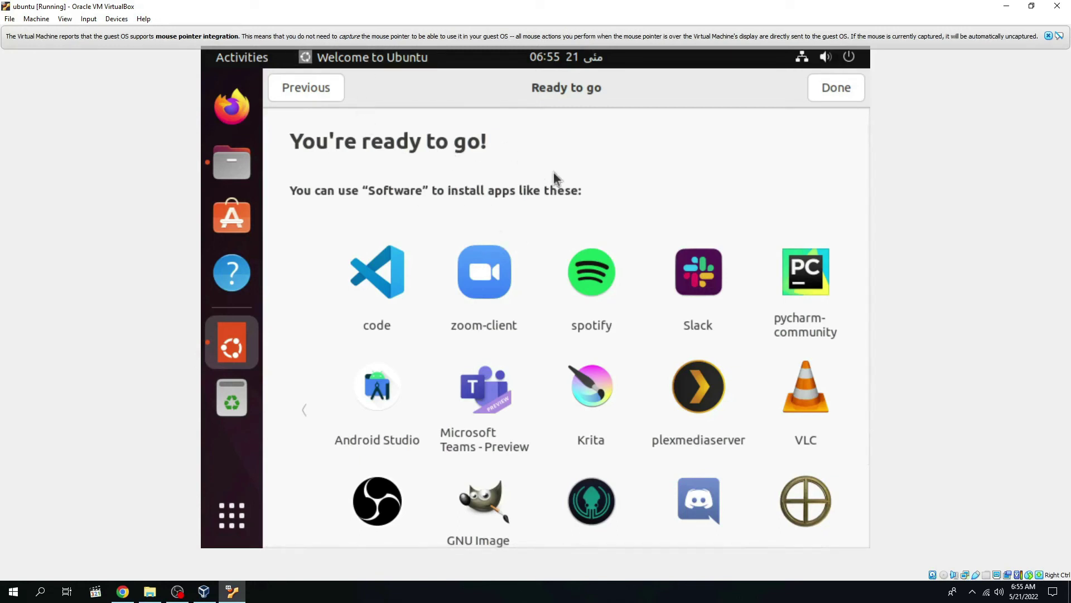
{"action": "key", "text": "alt+F4"}
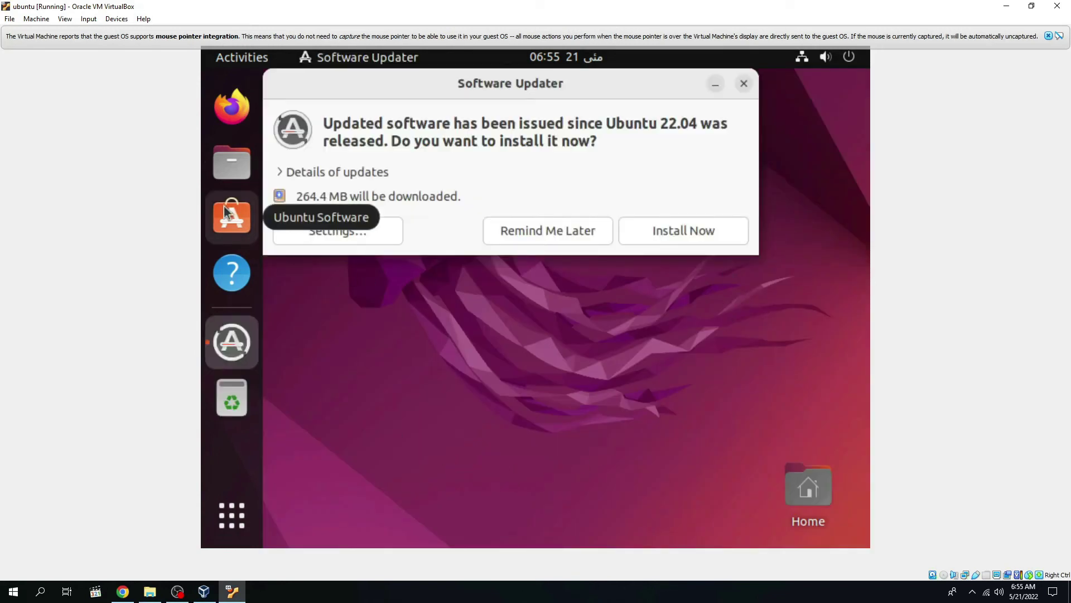
Step: Move the Software Updater dialog lower, then review and collapse the 264.4 MB update details
{"action": "left_click_drag", "start_coordinate": [378, 88], "coordinate": [420, 171]}
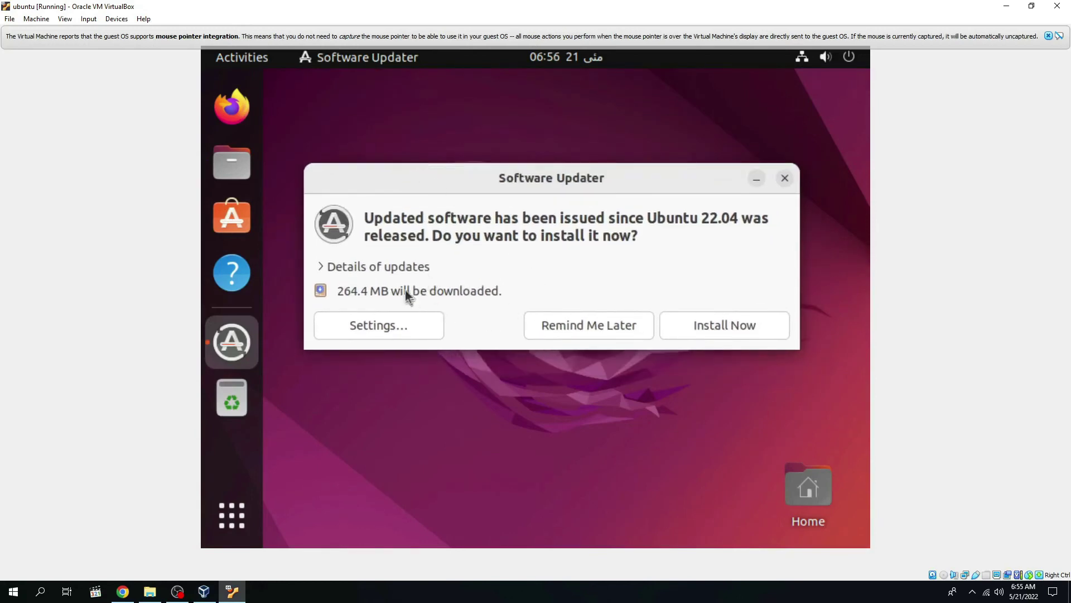
{"action": "left_click", "coordinate": [346, 267]}
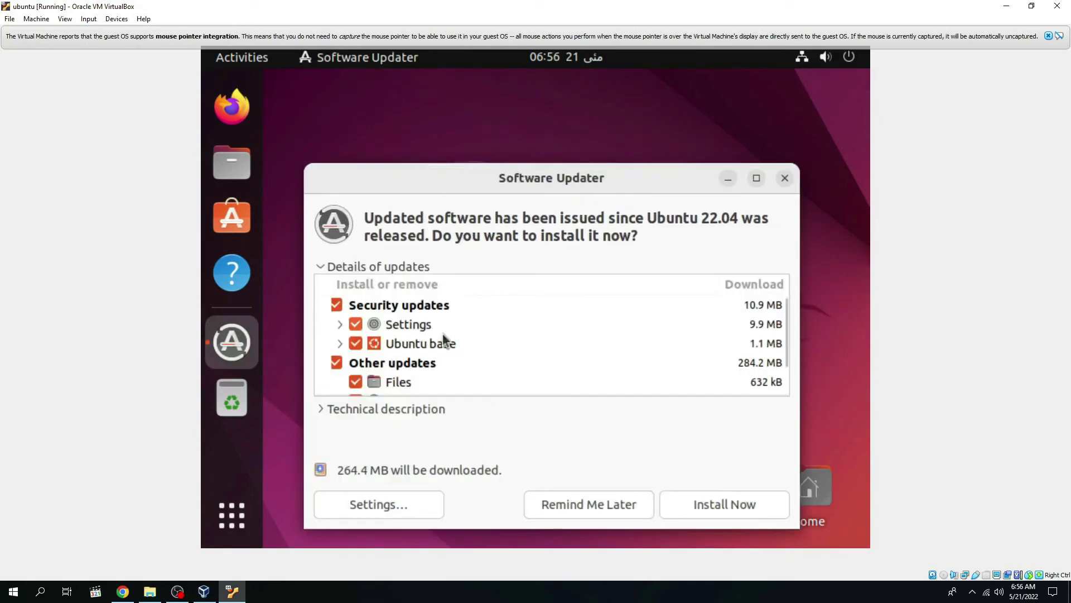
{"action": "scroll", "coordinate": [456, 315], "scroll_direction": "down", "scroll_amount": 2}
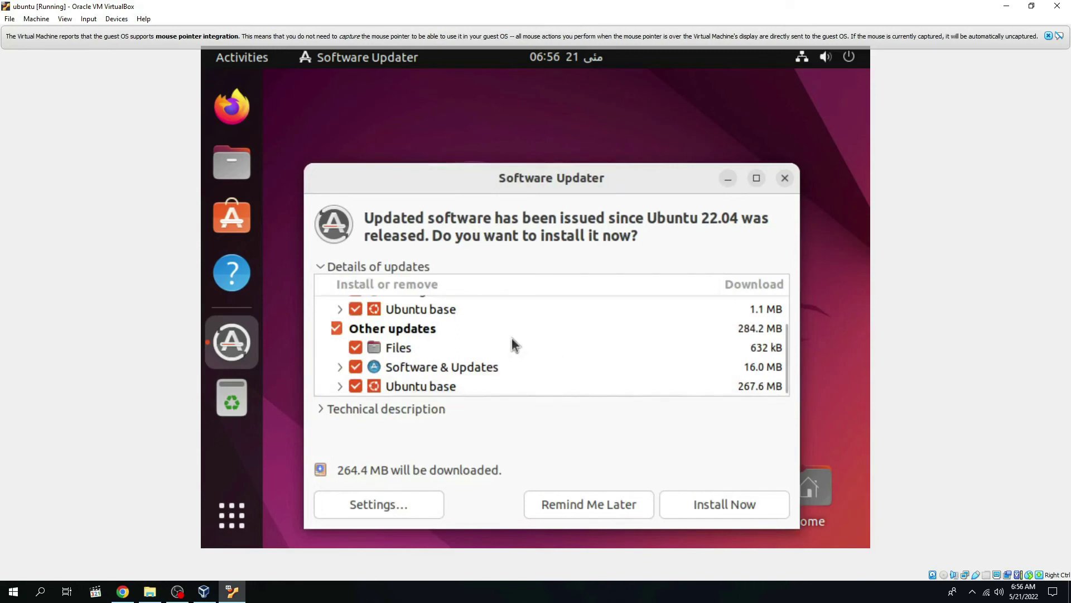
{"action": "scroll", "coordinate": [399, 374], "scroll_direction": "up", "scroll_amount": 2}
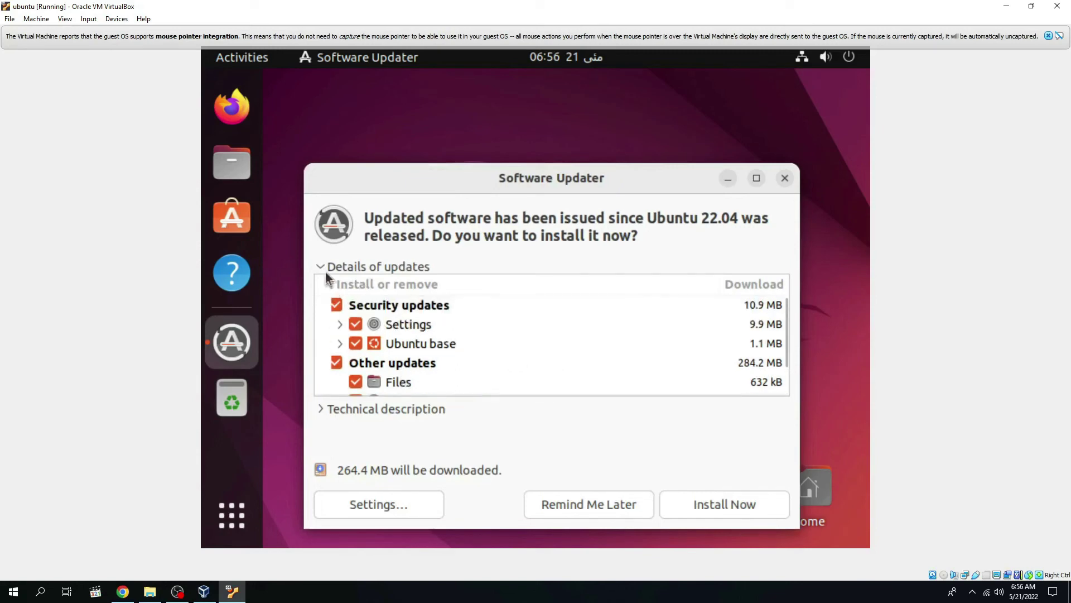
{"action": "left_click", "coordinate": [327, 270]}
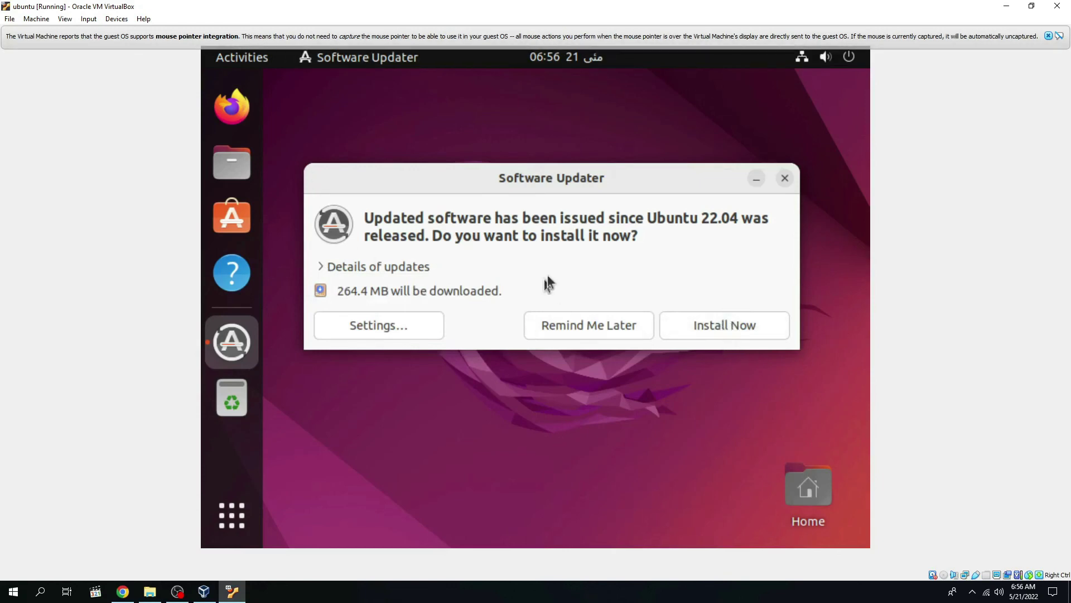
Step: Install the 264.4 MB of Ubuntu 22.04 updates from Software Updater
{"action": "left_click", "coordinate": [739, 327]}
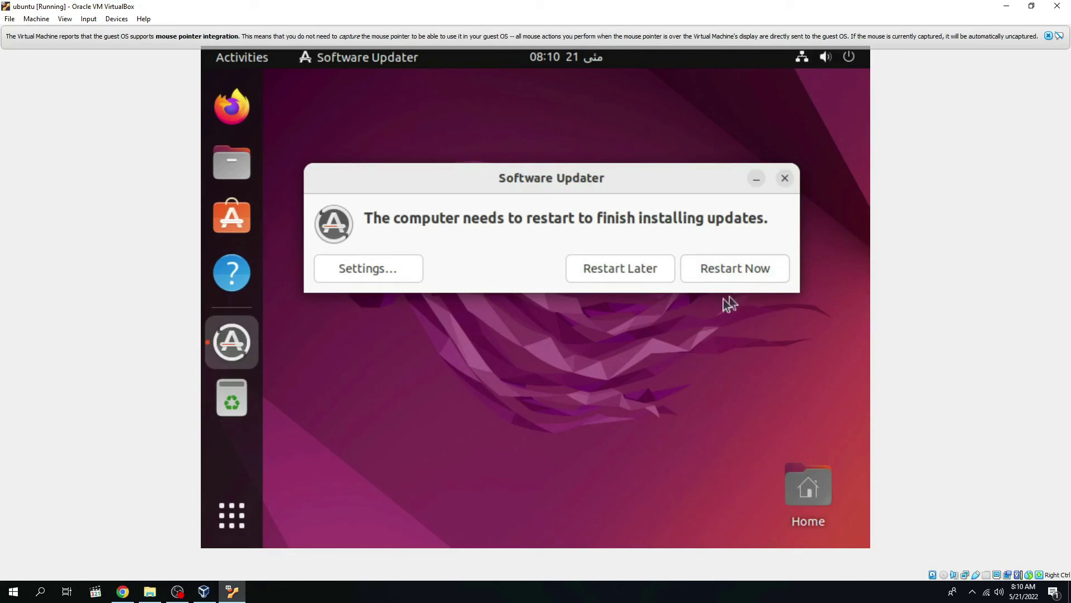
Step: Move the restart prompt lower and close it without restarting
{"action": "left_click_drag", "start_coordinate": [585, 182], "coordinate": [574, 256]}
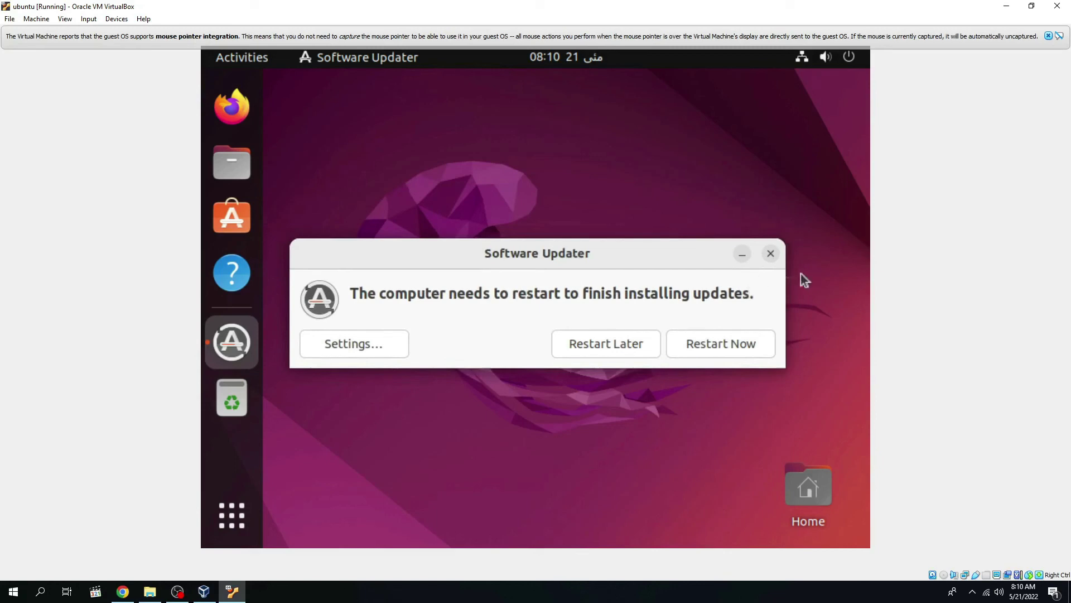
{"action": "left_click", "coordinate": [770, 255]}
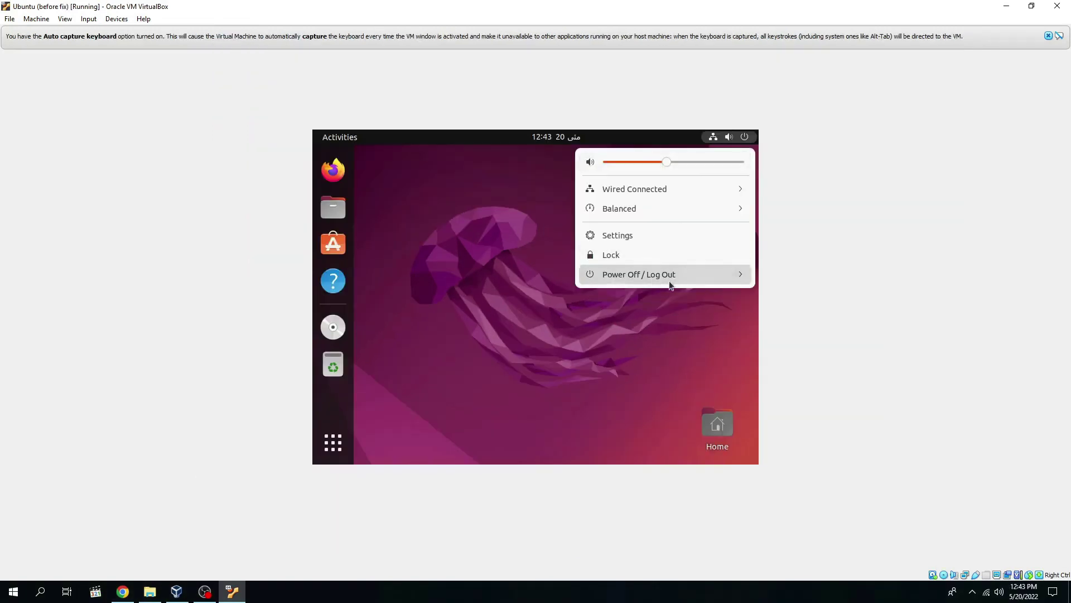
Step: Shut down the Ubuntu guest via the system menu's Power Off option
{"action": "left_click", "coordinate": [669, 275]}
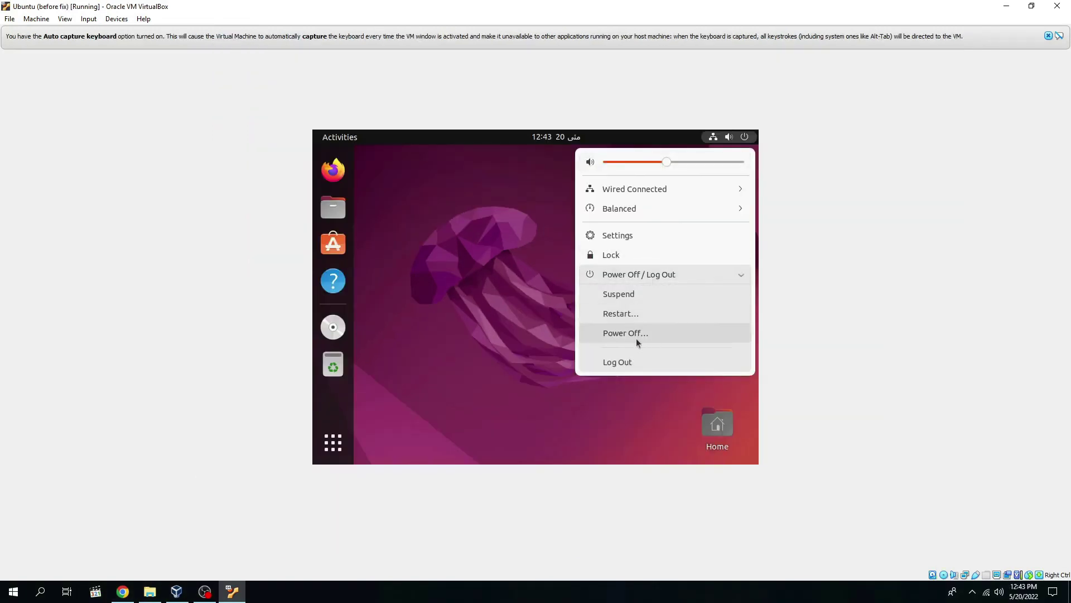
{"action": "left_click", "coordinate": [637, 333]}
{"action": "left_click", "coordinate": [605, 332]}
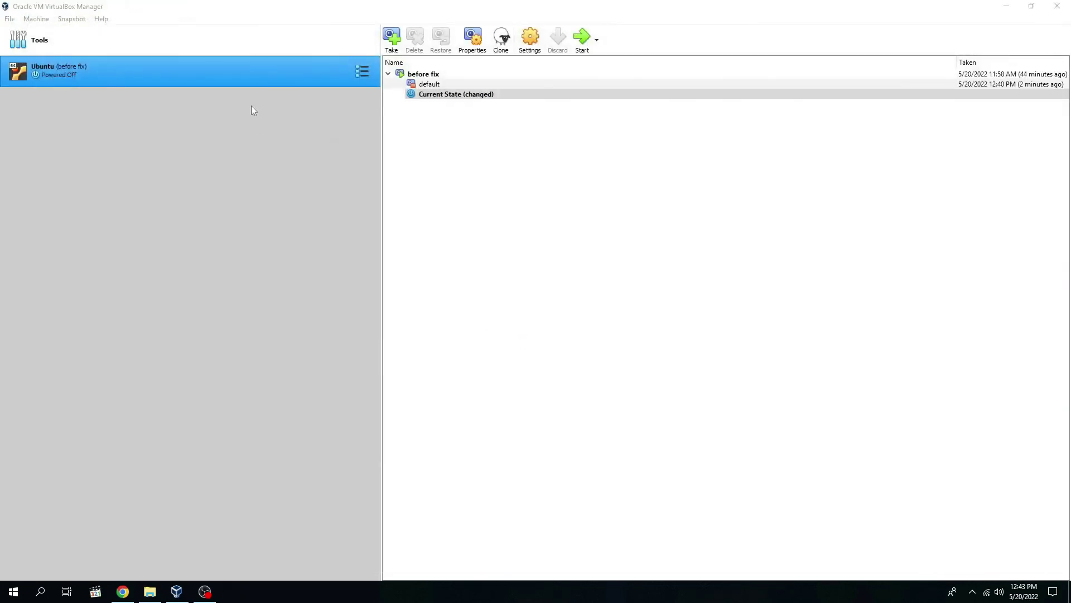
Step: Enable 3D acceleration in the Ubuntu (before fix) VM's Display settings and save
{"action": "left_click", "coordinate": [364, 73]}
{"action": "left_click", "coordinate": [403, 69]}
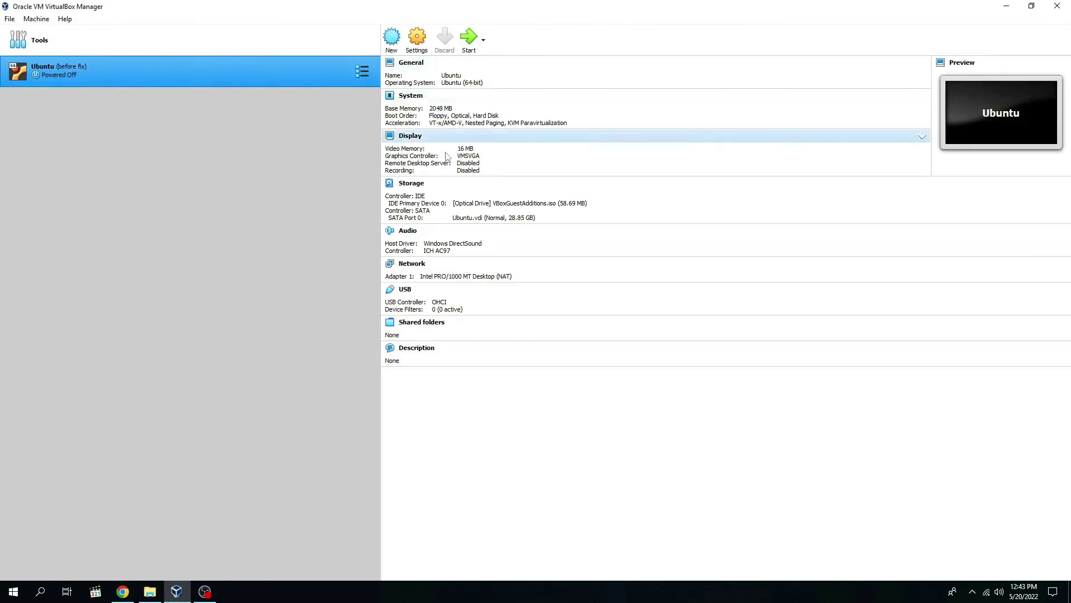
{"action": "left_click", "coordinate": [416, 45]}
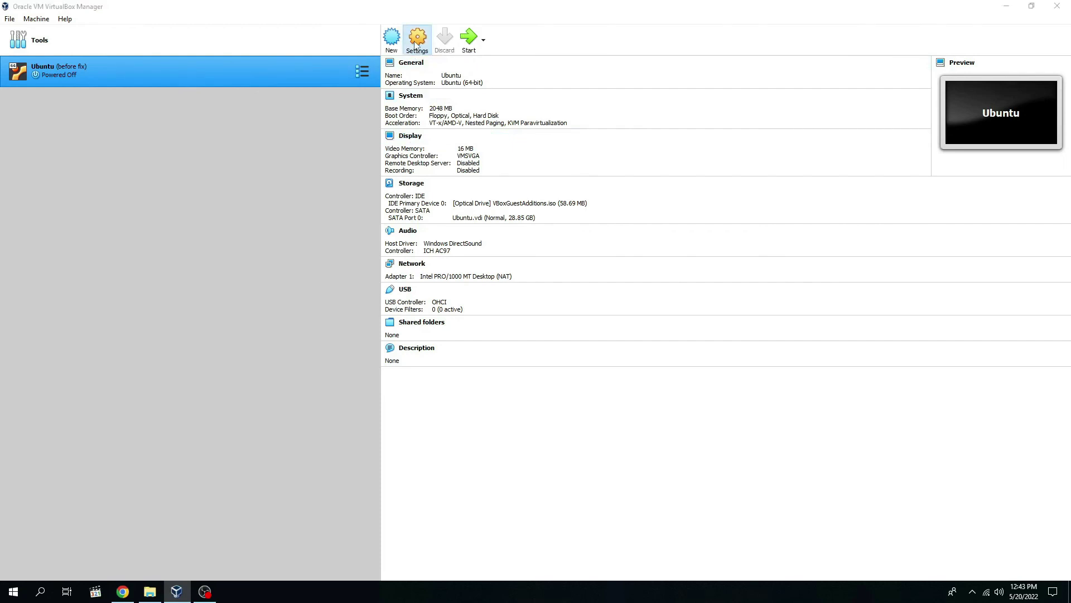
{"action": "left_click", "coordinate": [391, 209]}
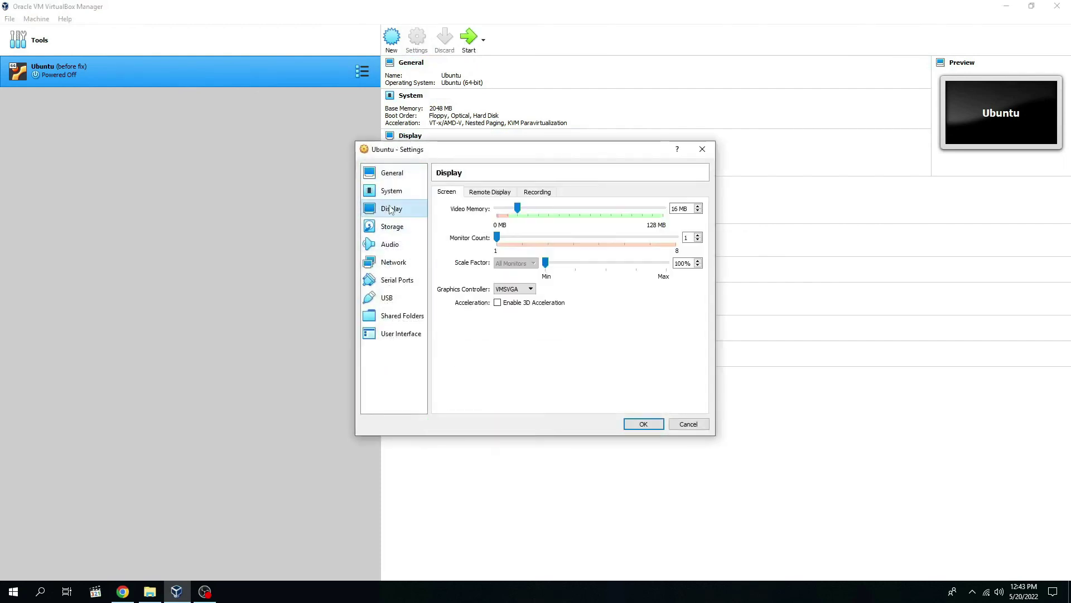
{"action": "left_click", "coordinate": [498, 303]}
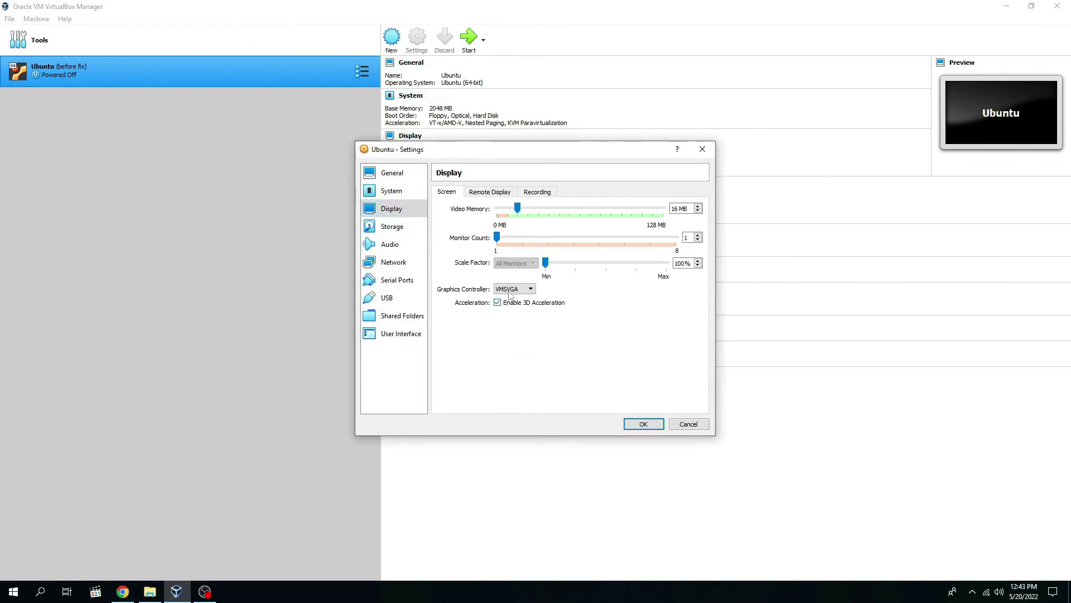
{"action": "left_click", "coordinate": [642, 424]}
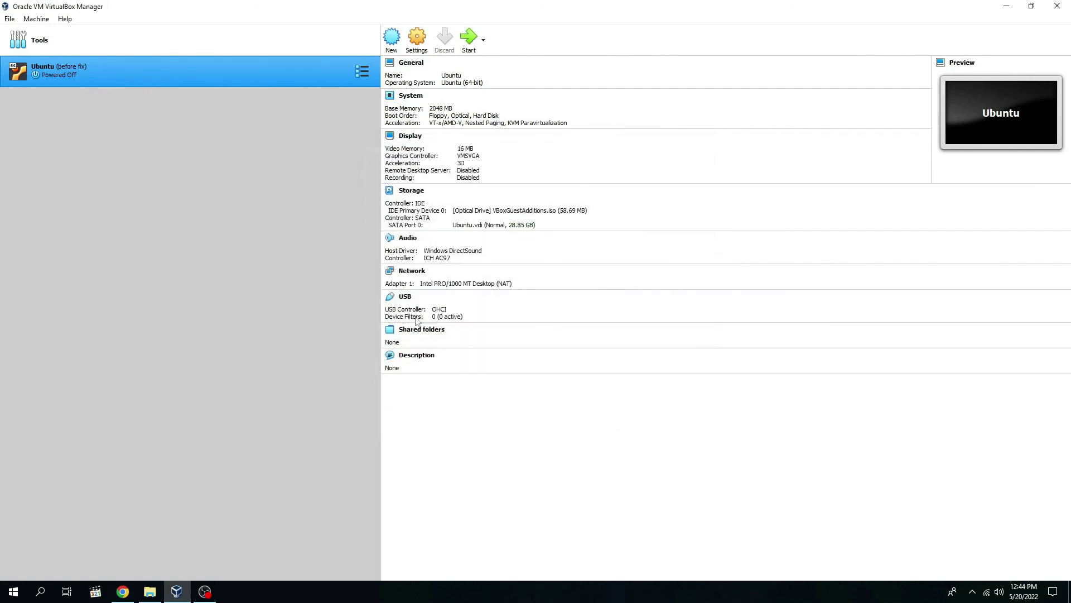
Step: In Storage settings, add an optical drive to Controller: IDE with VBoxGuestAdditions.iso, then save
{"action": "left_click", "coordinate": [413, 40]}
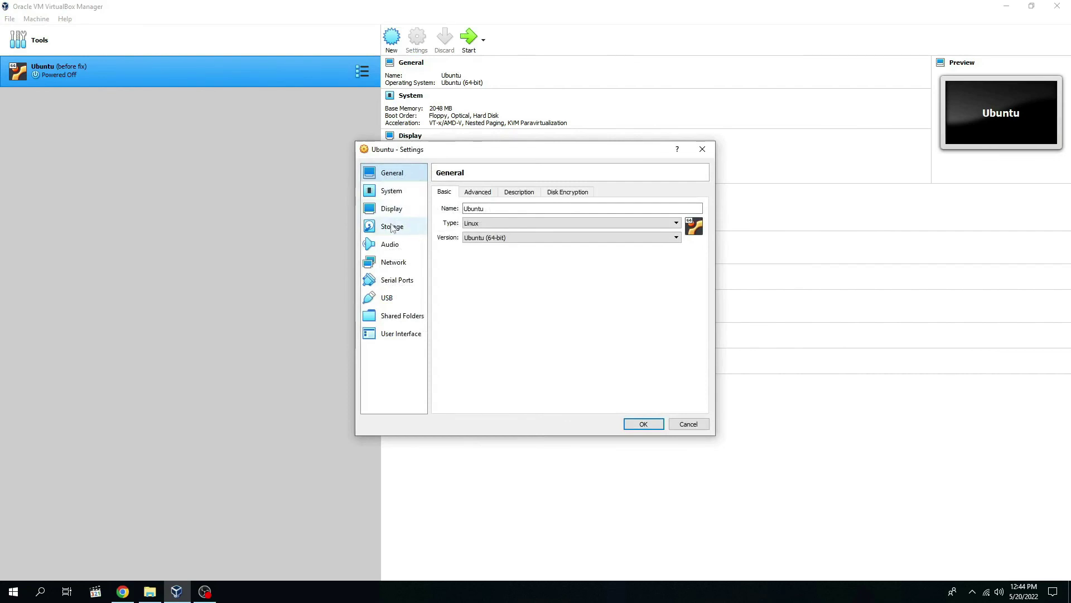
{"action": "left_click", "coordinate": [394, 227]}
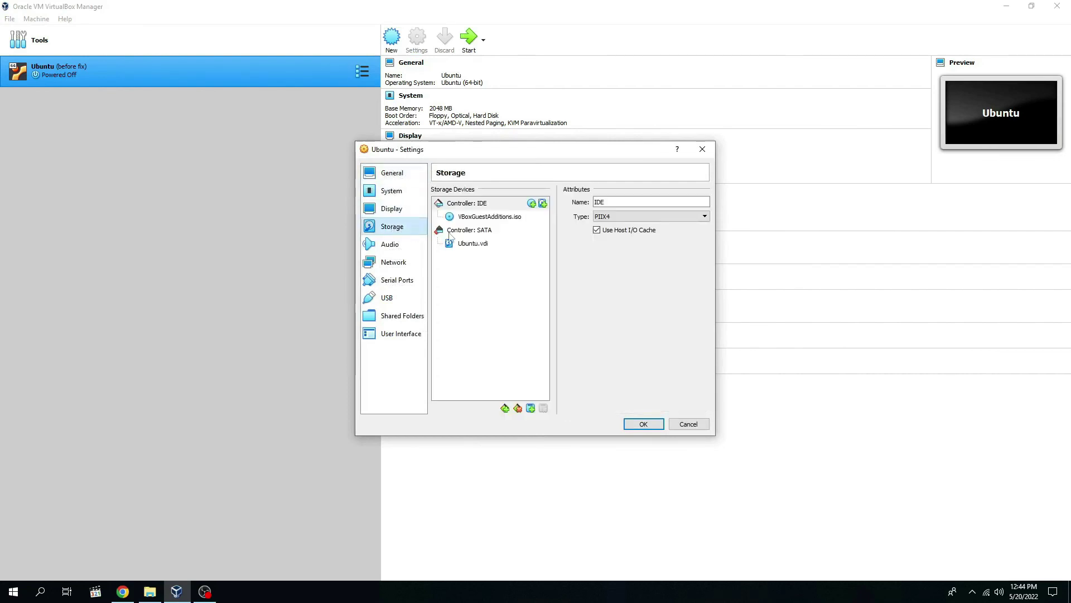
{"action": "left_click", "coordinate": [493, 219]}
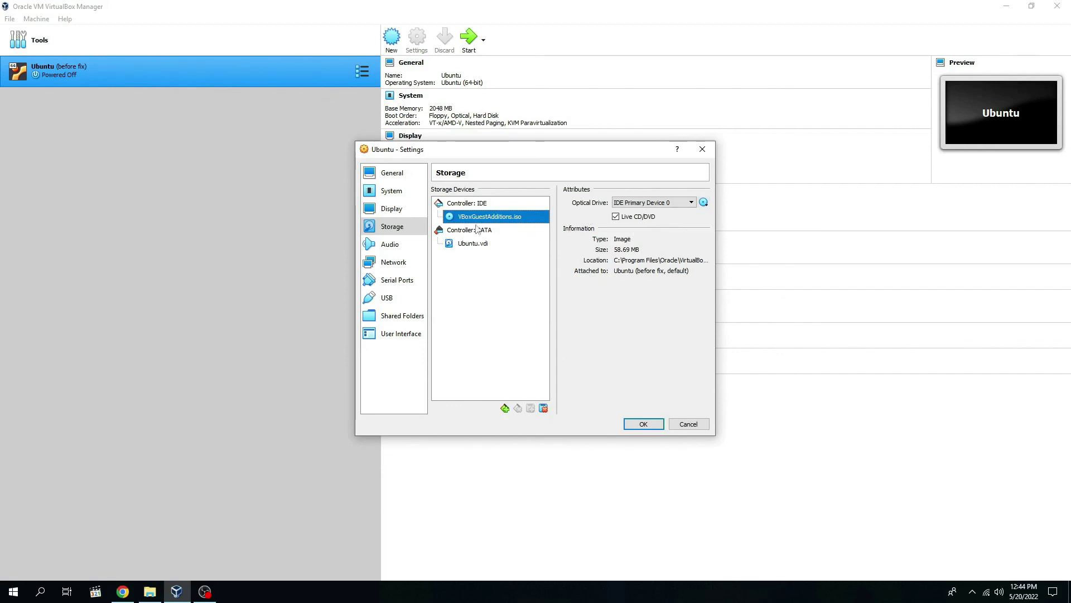
{"action": "right_click", "coordinate": [466, 205]}
{"action": "left_click", "coordinate": [498, 213]}
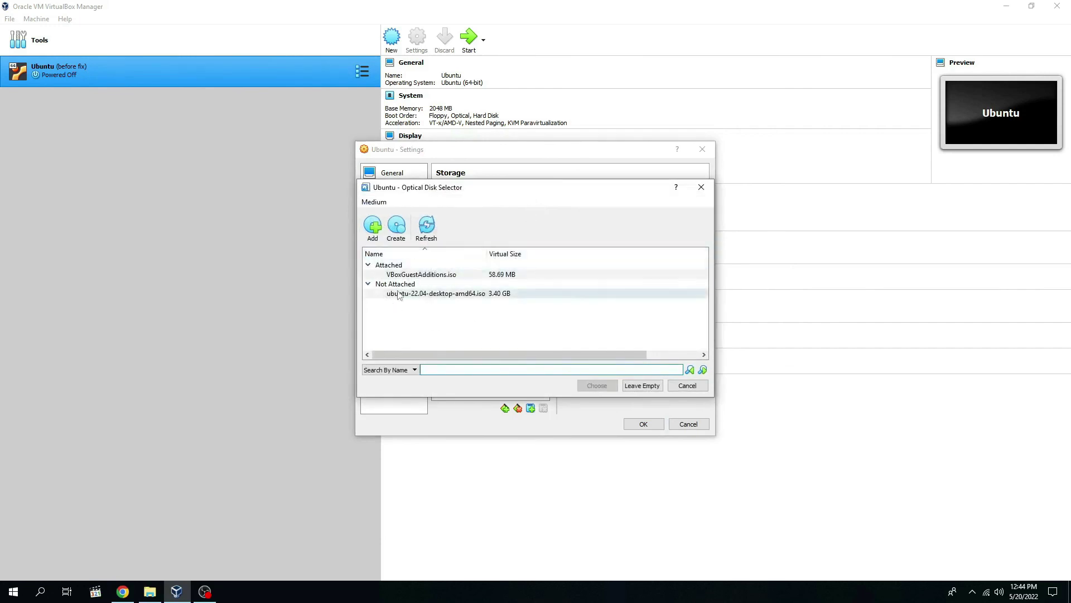
{"action": "left_click", "coordinate": [687, 386]}
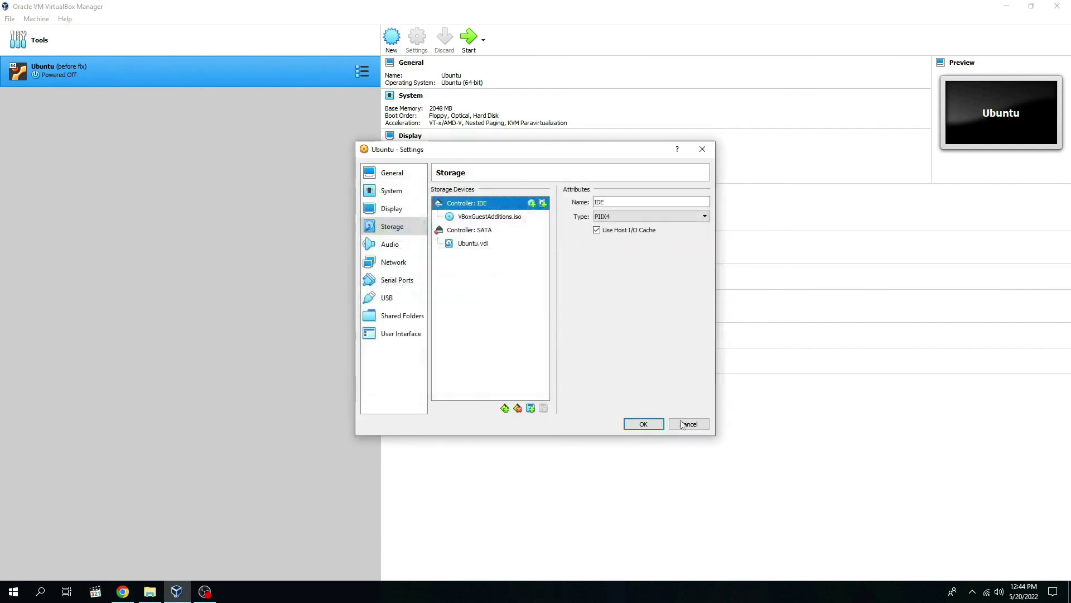
{"action": "left_click", "coordinate": [641, 425]}
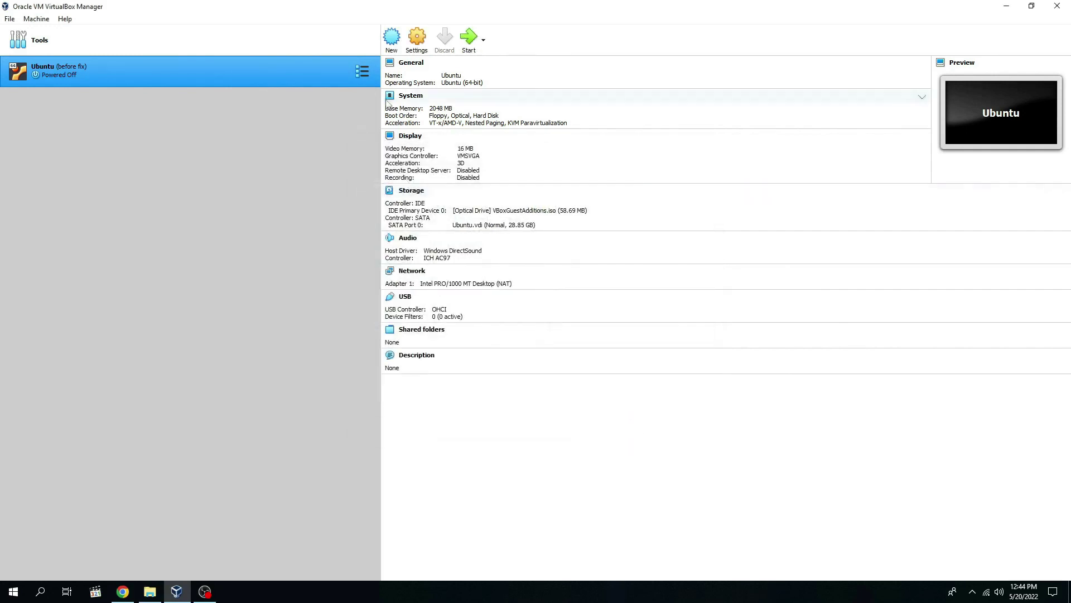
Step: Start the Ubuntu VM and dismiss the keyboard and mouse notification bars
{"action": "left_click", "coordinate": [469, 38]}
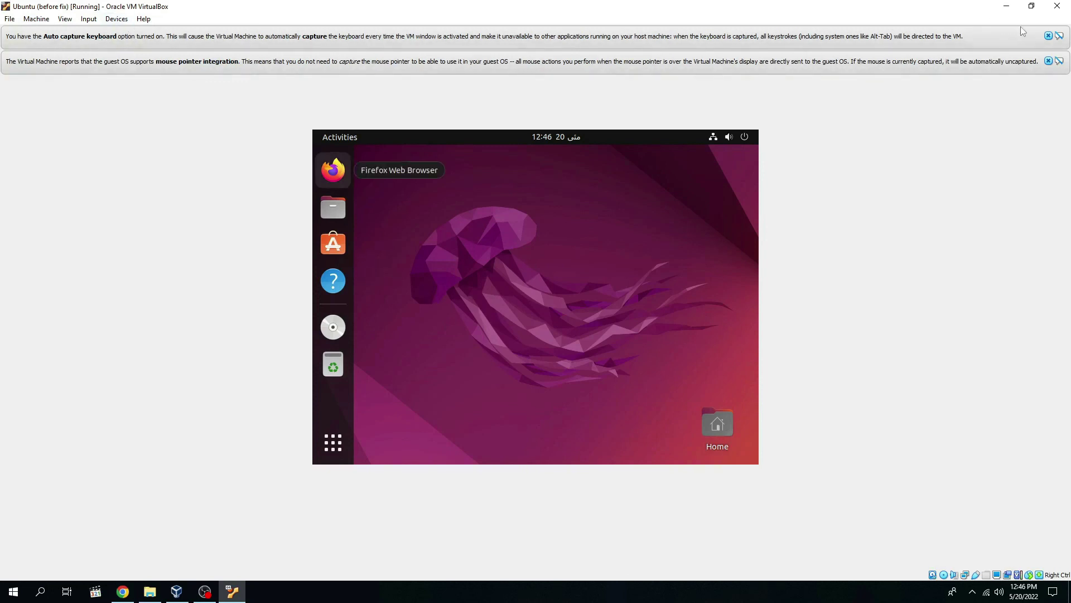
{"action": "left_click", "coordinate": [1049, 36]}
{"action": "left_click", "coordinate": [1048, 36]}
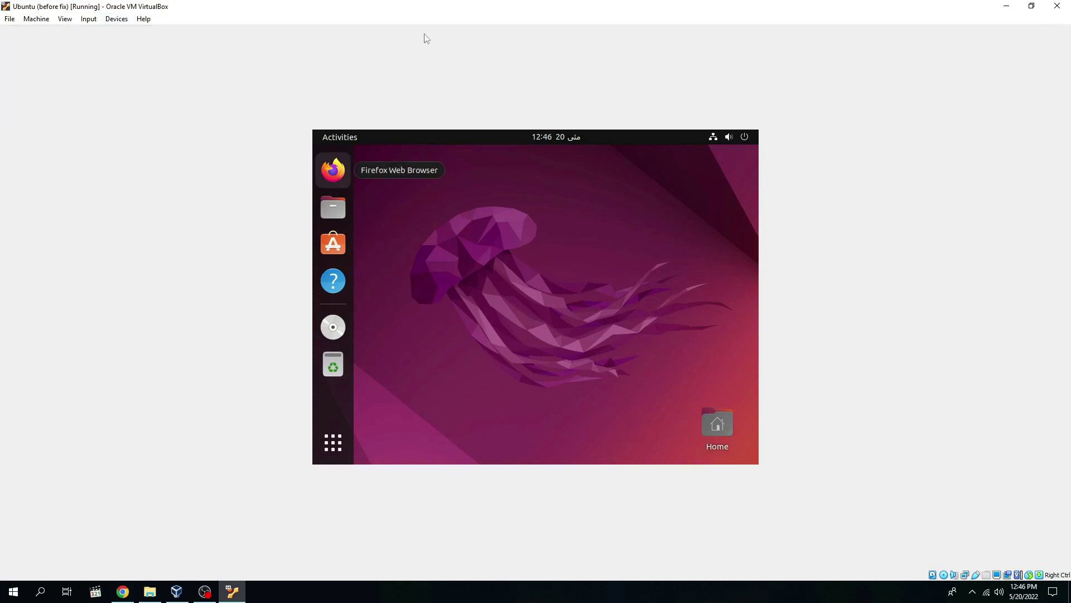
Step: Insert the Guest Additions CD image via Devices and acknowledge the resulting error
{"action": "left_click", "coordinate": [125, 20]}
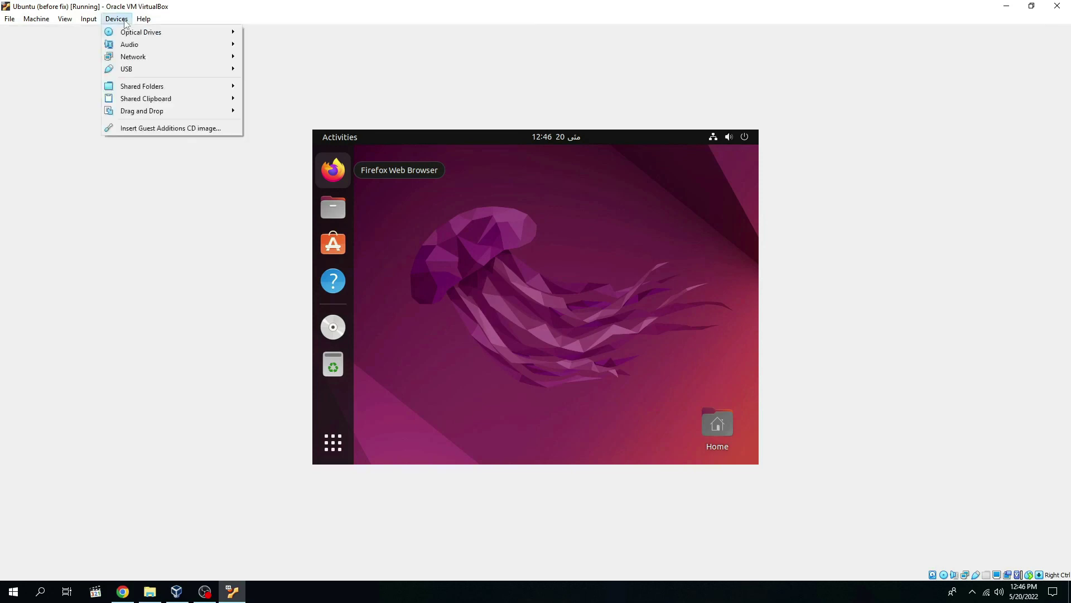
{"action": "left_click", "coordinate": [187, 129]}
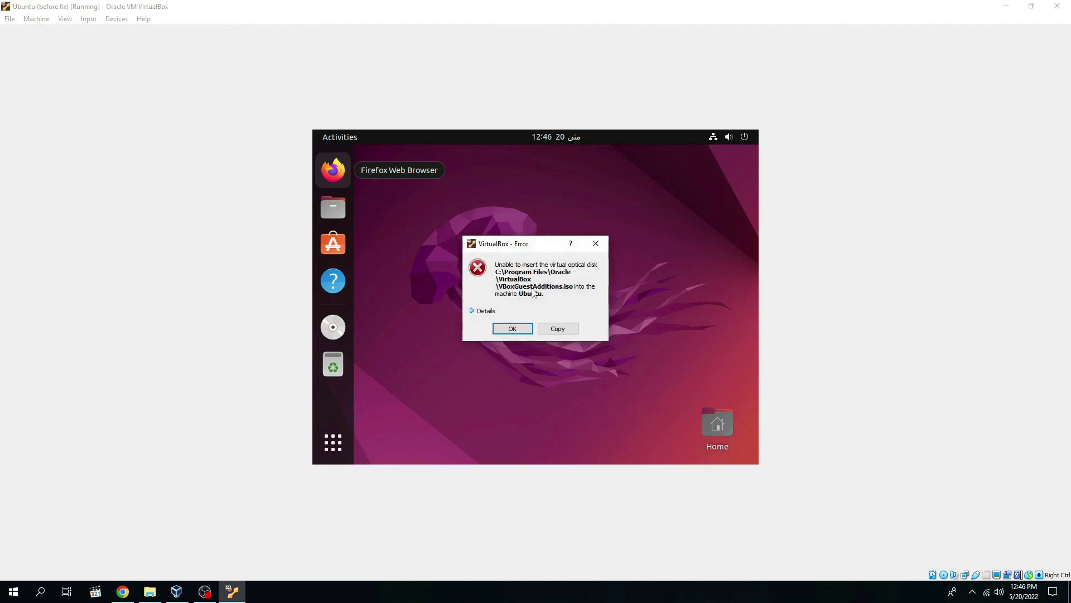
{"action": "left_click", "coordinate": [512, 329]}
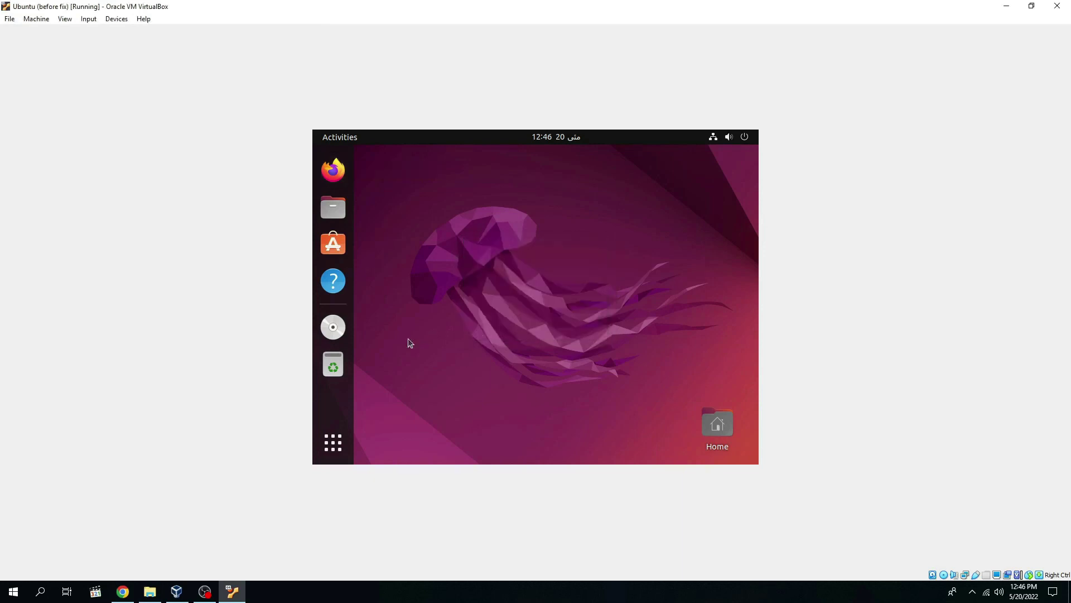
Step: Open the VBox_GAs_6.1.34 disc in Files with an unmaximized terminal window over it
{"action": "left_click", "coordinate": [330, 324]}
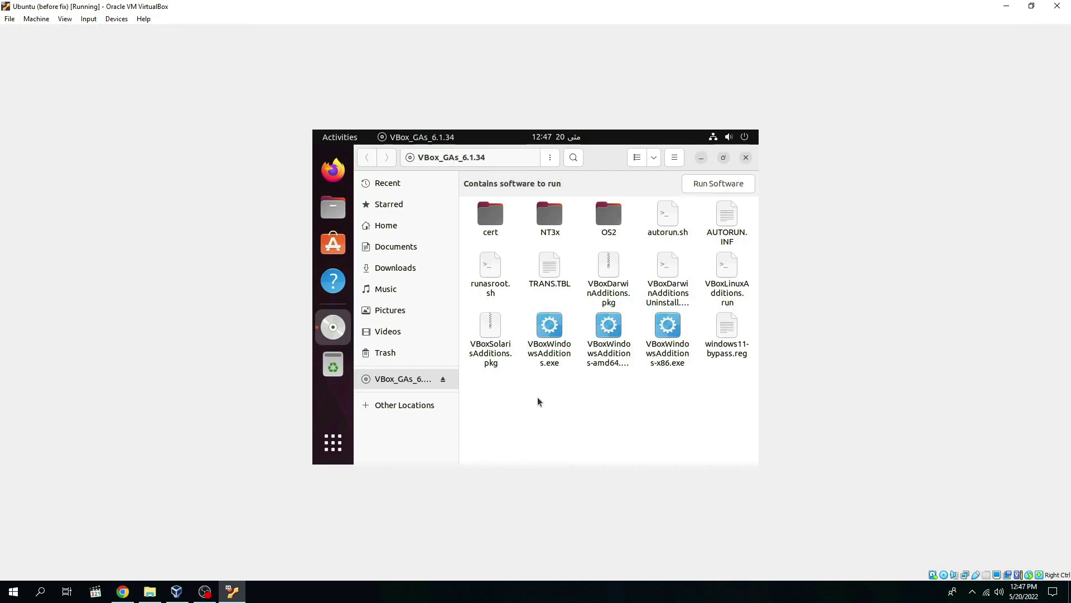
{"action": "key", "text": "ctrl+alt+t"}
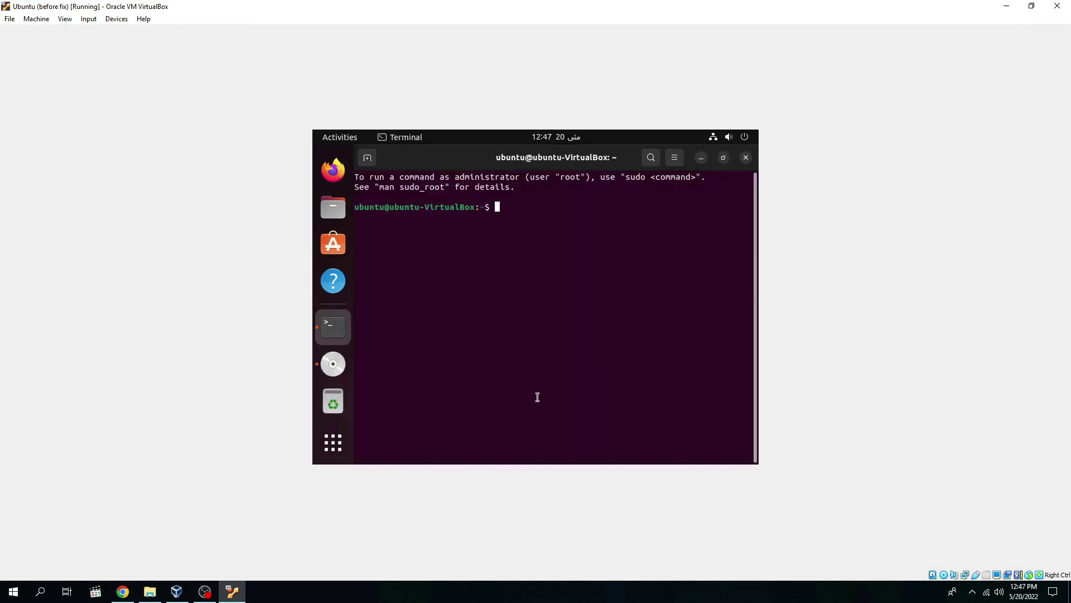
{"action": "left_click_drag", "start_coordinate": [560, 162], "coordinate": [575, 266]}
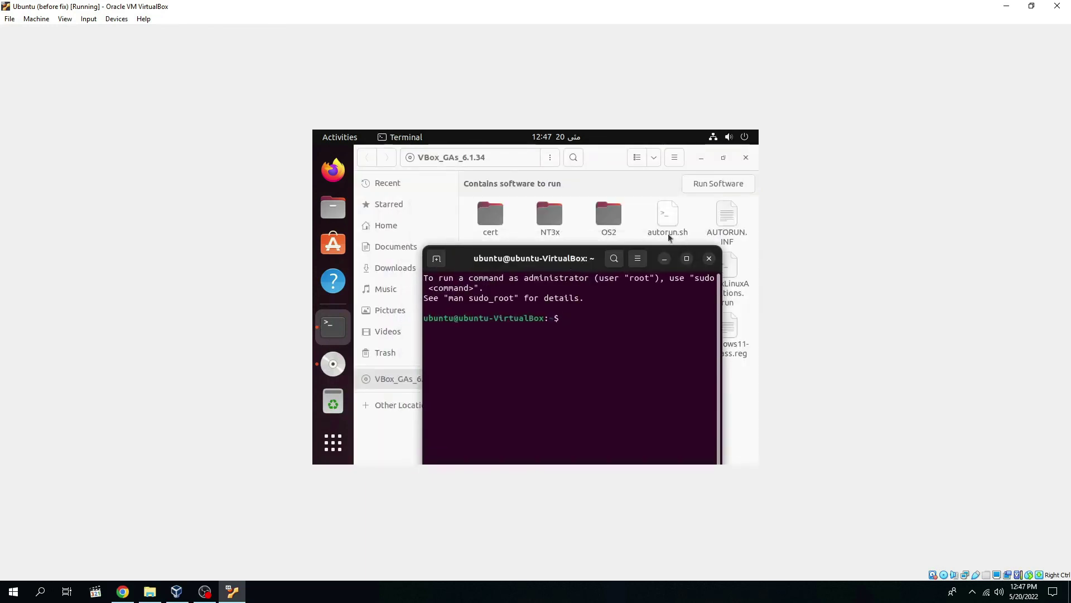
{"action": "type", "text": "./au"}
{"action": "key", "text": "BackSpace"}
{"action": "key", "text": "BackSpace"}
{"action": "key", "text": "BackSpace"}
{"action": "key", "text": "BackSpace"}
Step: Run ./autorun.sh from a terminal in the disc folder, entering the administrator password
{"action": "left_click", "coordinate": [665, 260]}
{"action": "right_click", "coordinate": [547, 400]}
{"action": "left_click", "coordinate": [575, 385]}
{"action": "type", "text": "./au"}
{"action": "key", "text": "Tab"}
{"action": "key", "text": "Return"}
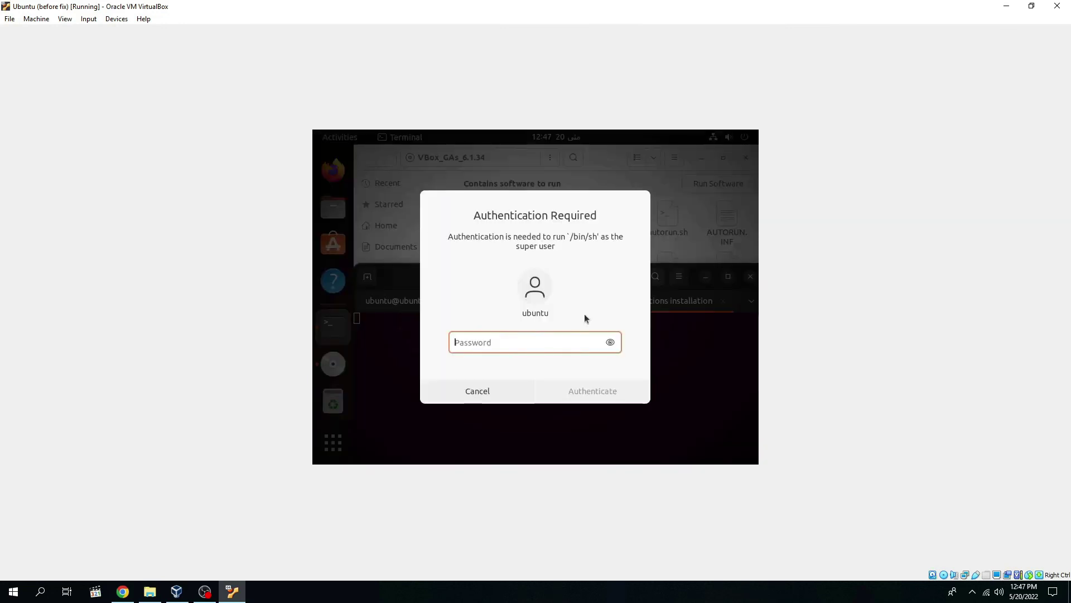
{"action": "type", "text": "123"}
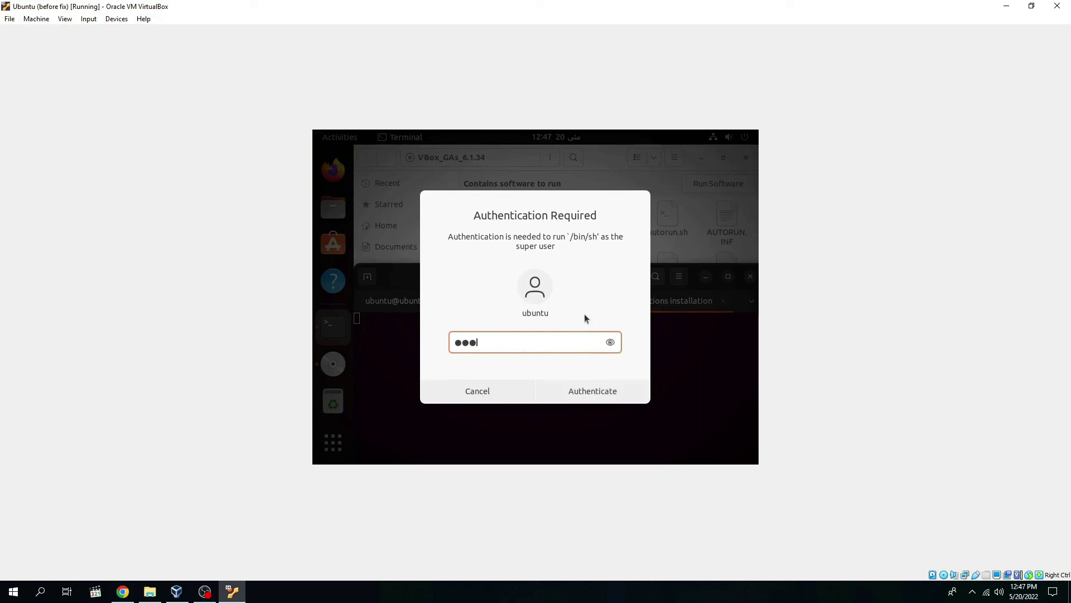
{"action": "key", "text": "Return"}
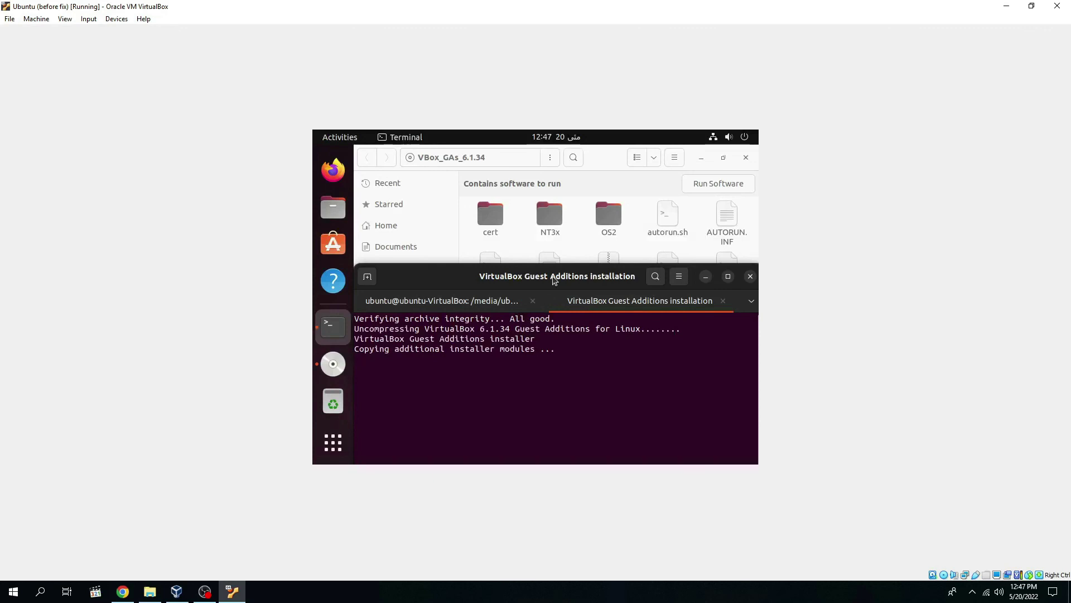
Step: Let the Guest Additions 6.1.34 install finish, then close the terminal and Files window
{"action": "left_click_drag", "start_coordinate": [555, 280], "coordinate": [554, 174]}
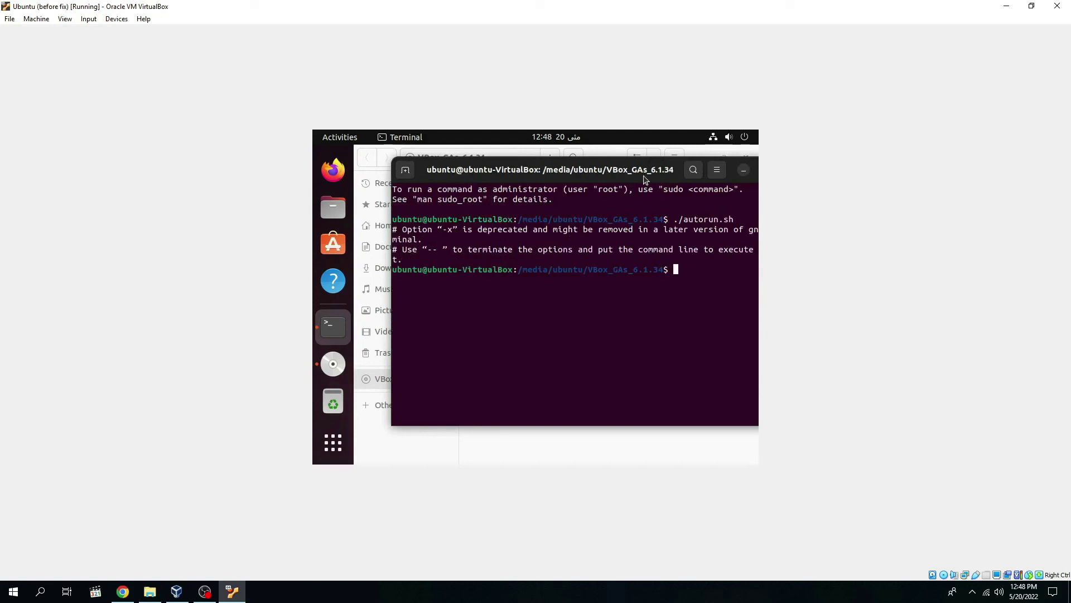
{"action": "key", "text": "ctrl+d"}
{"action": "left_click", "coordinate": [746, 159]}
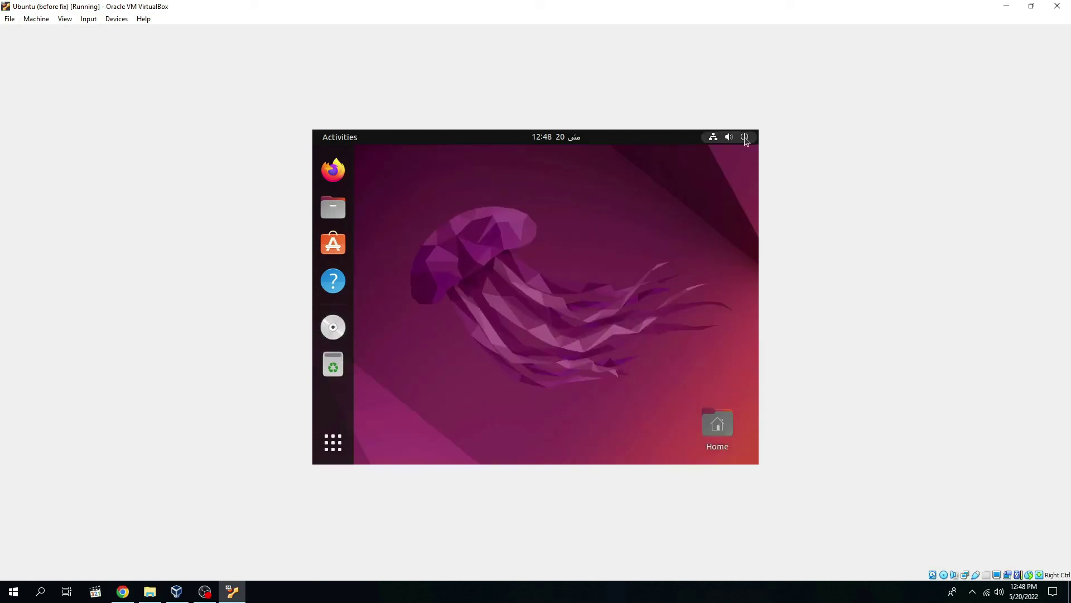
Step: Restart the Ubuntu guest via the system menu's Power Off / Log Out > Restart
{"action": "left_click", "coordinate": [746, 139]}
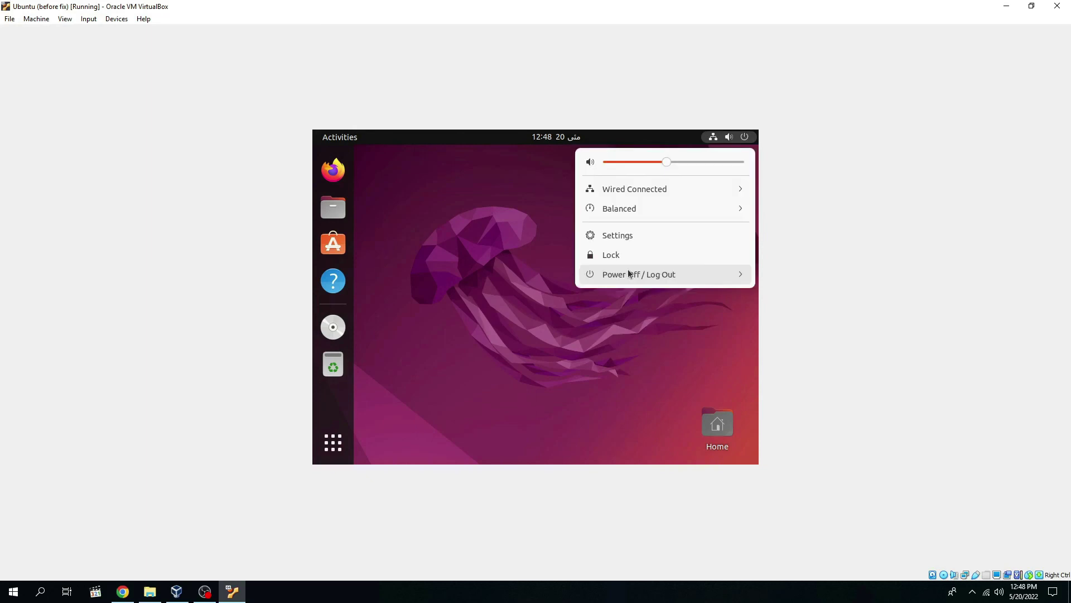
{"action": "left_click", "coordinate": [628, 273]}
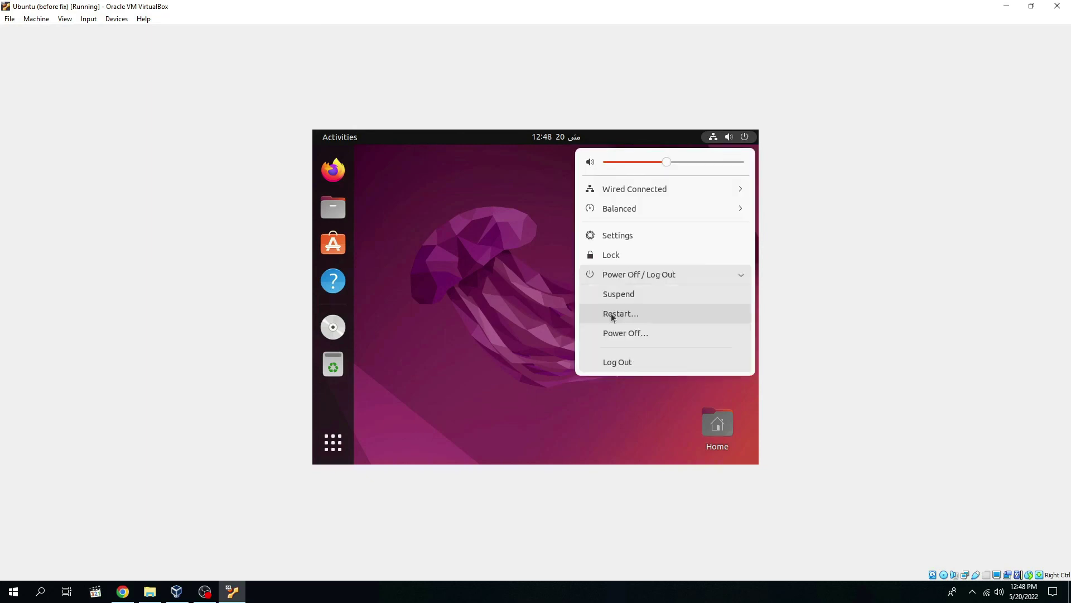
{"action": "left_click", "coordinate": [612, 317]}
{"action": "left_click", "coordinate": [614, 336]}
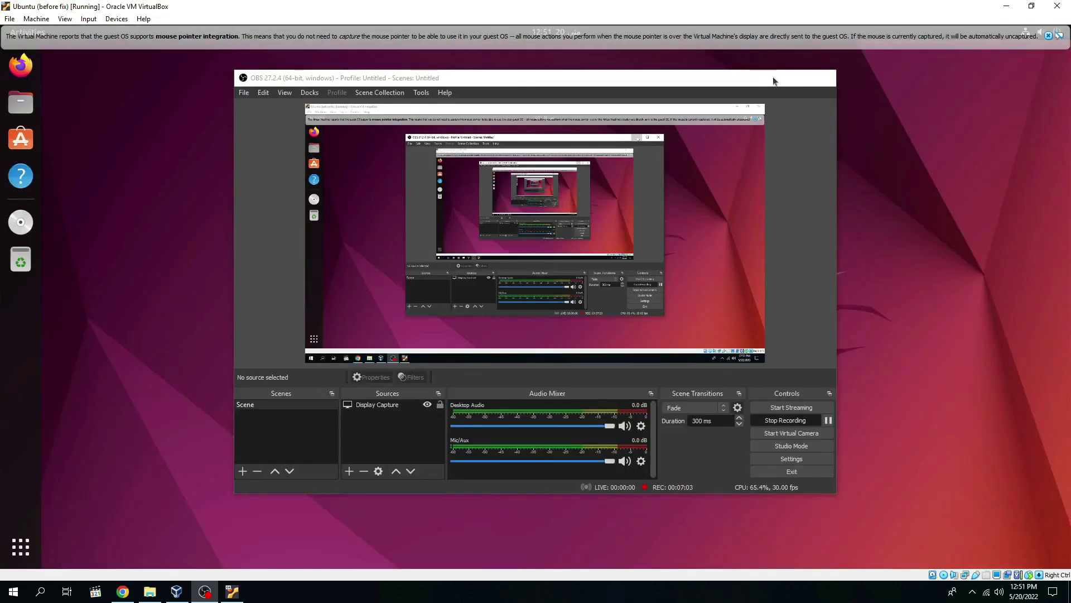
{"action": "left_click", "coordinate": [773, 81]}
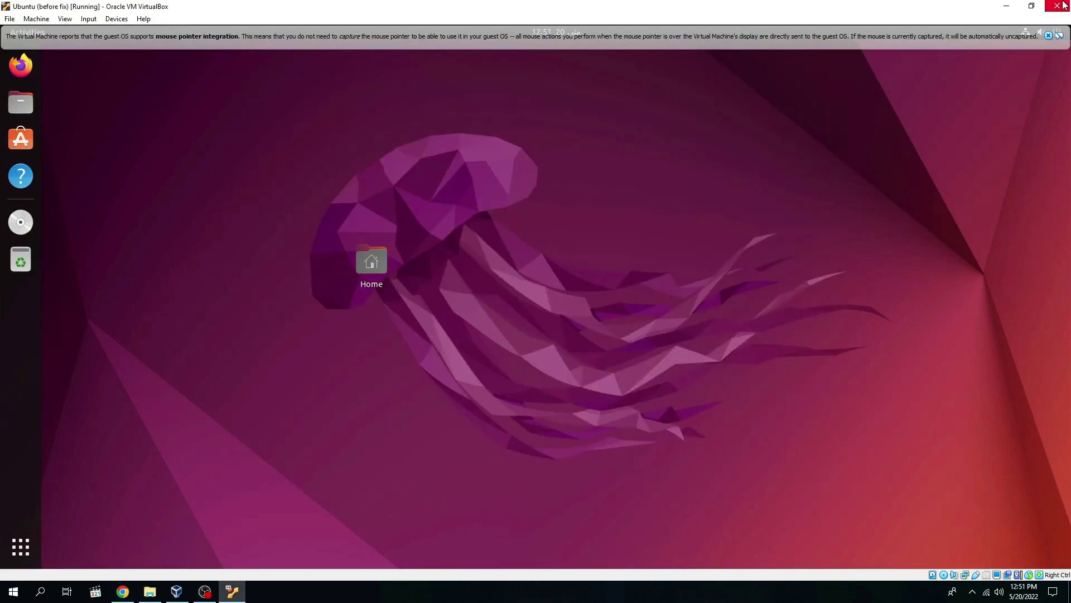
Step: Restore and re-maximize the VM window, then go full-screen with Right Ctrl+F
{"action": "left_click", "coordinate": [1031, 6]}
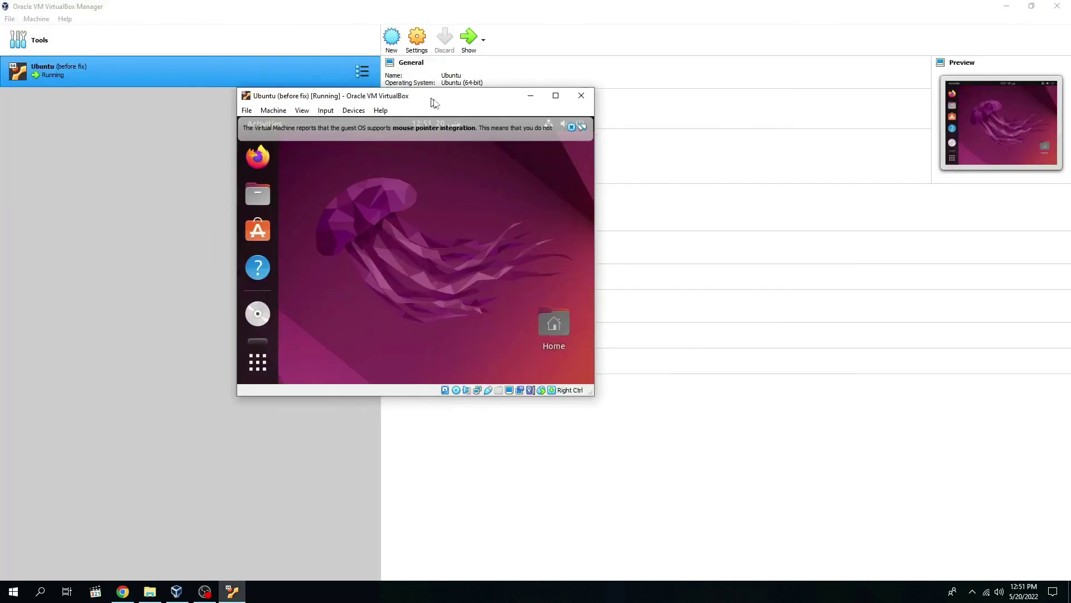
{"action": "left_click", "coordinate": [570, 98]}
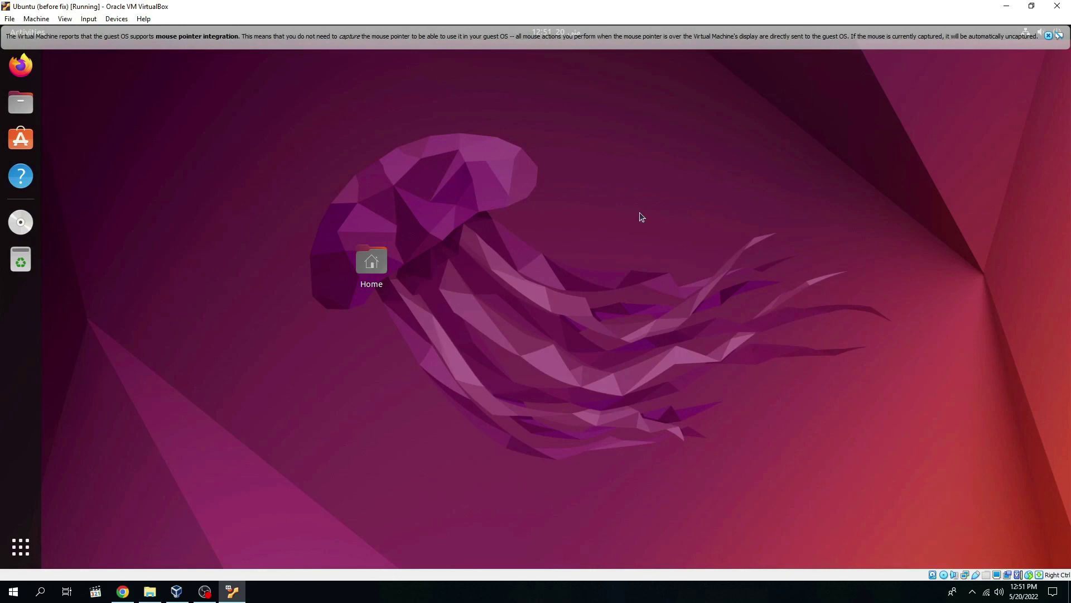
{"action": "key", "text": "Control_R+f"}
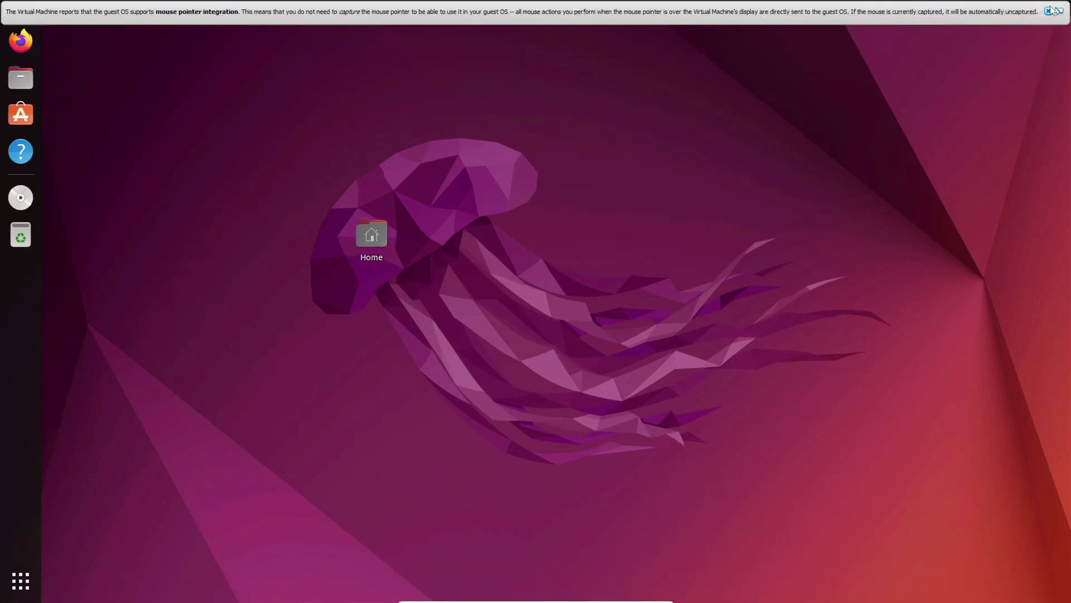
{"action": "left_click", "coordinate": [1050, 11]}
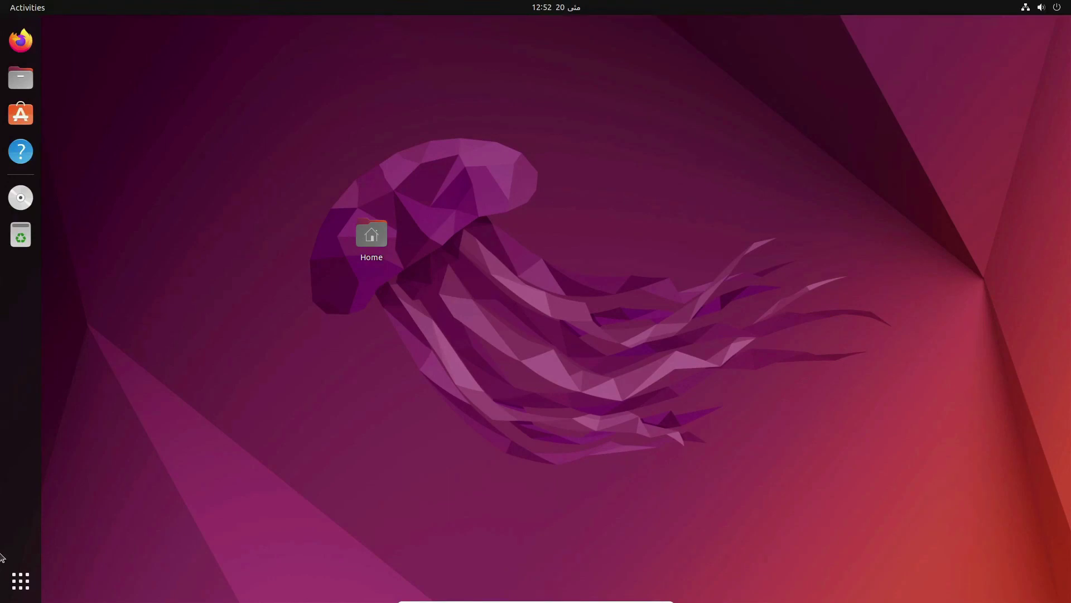